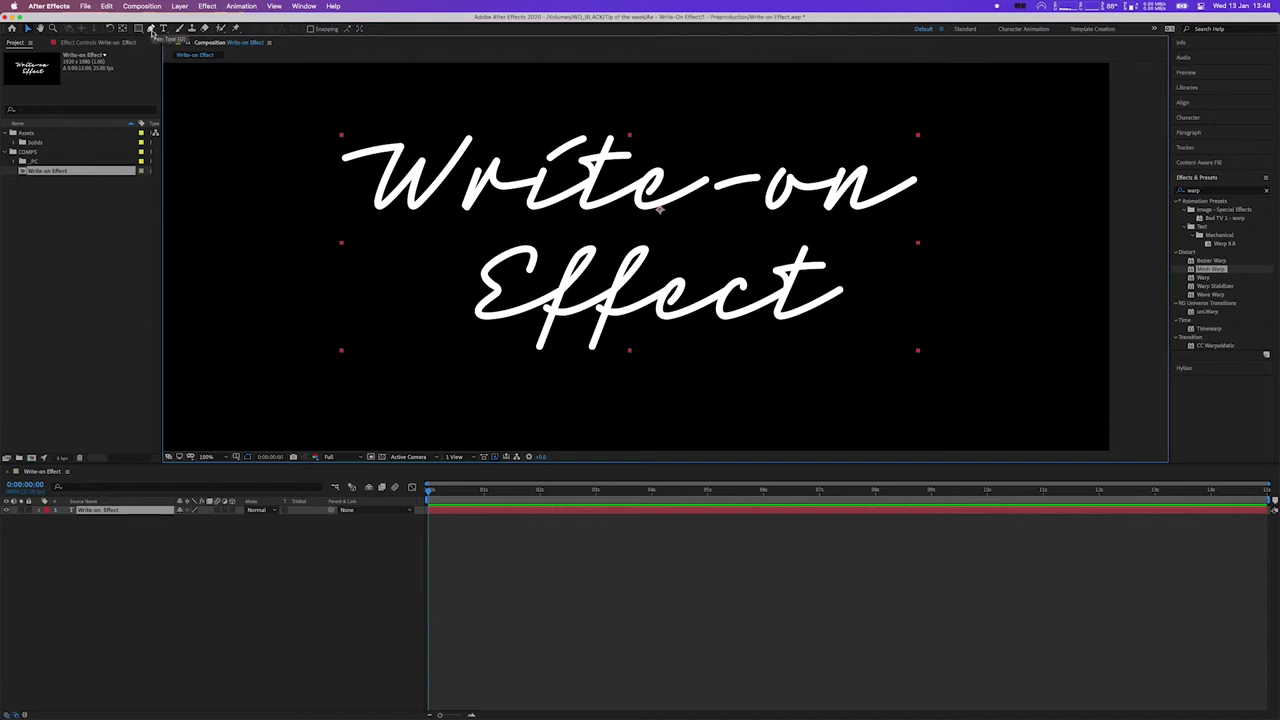
Ready the Pen tool with no layer selected and set the shape fill to None
{"action": "left_click", "coordinate": [151, 30]}
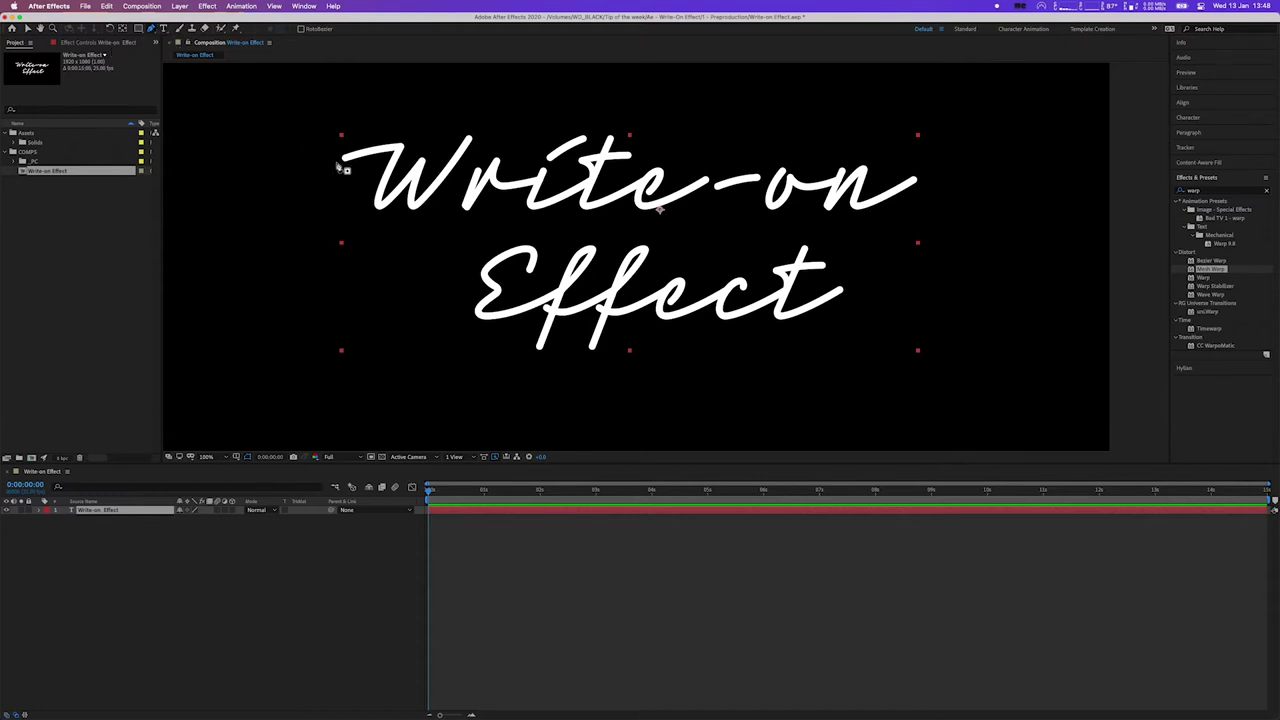
{"action": "left_click", "coordinate": [113, 545]}
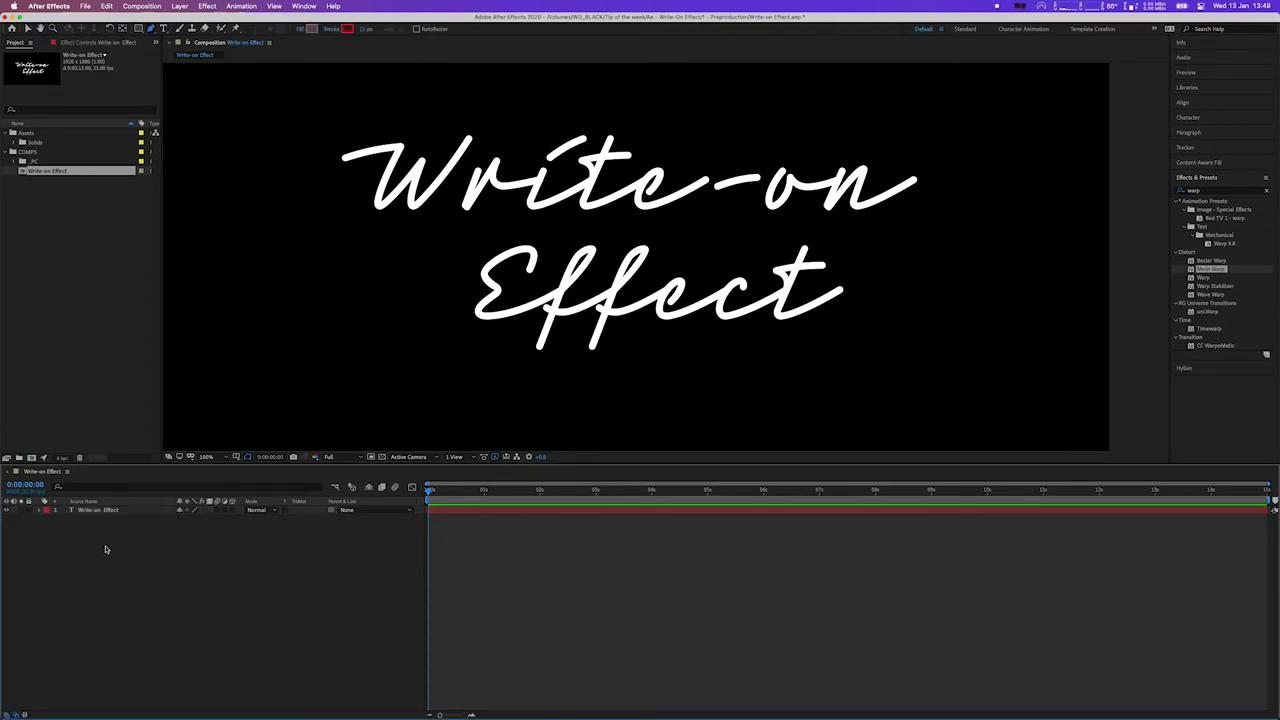
{"action": "left_click", "coordinate": [300, 29]}
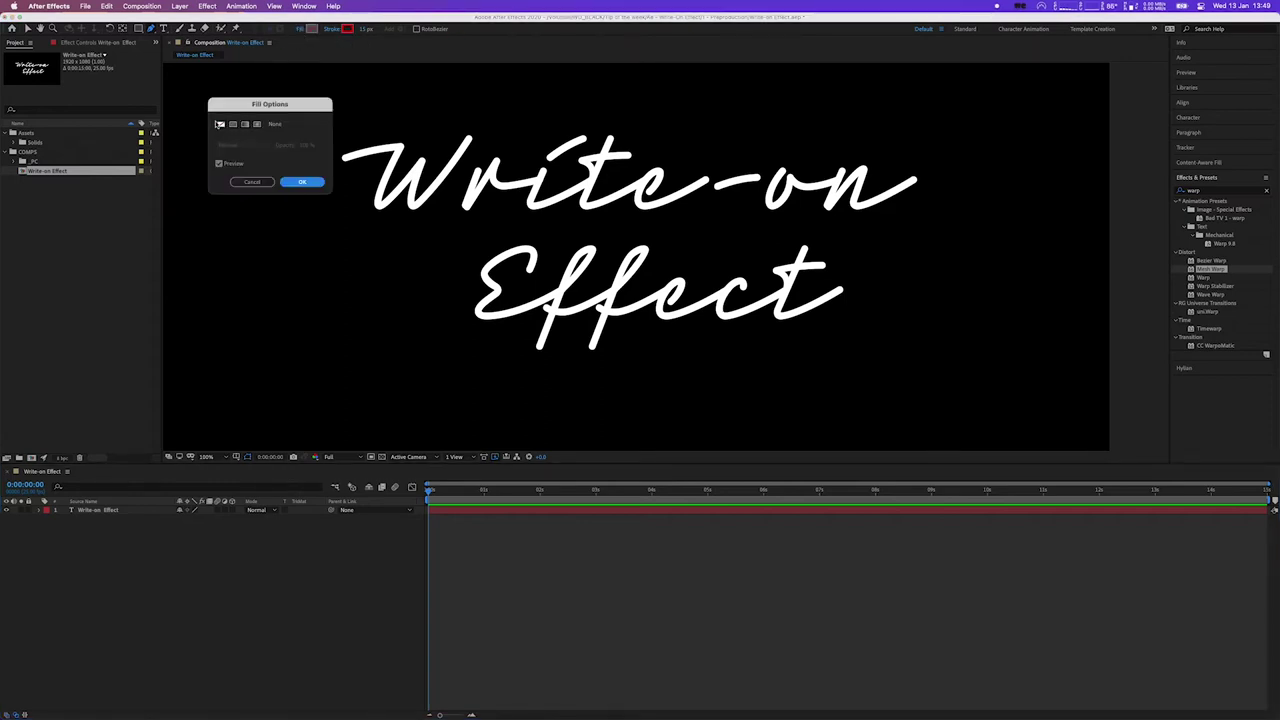
{"action": "left_click", "coordinate": [301, 183]}
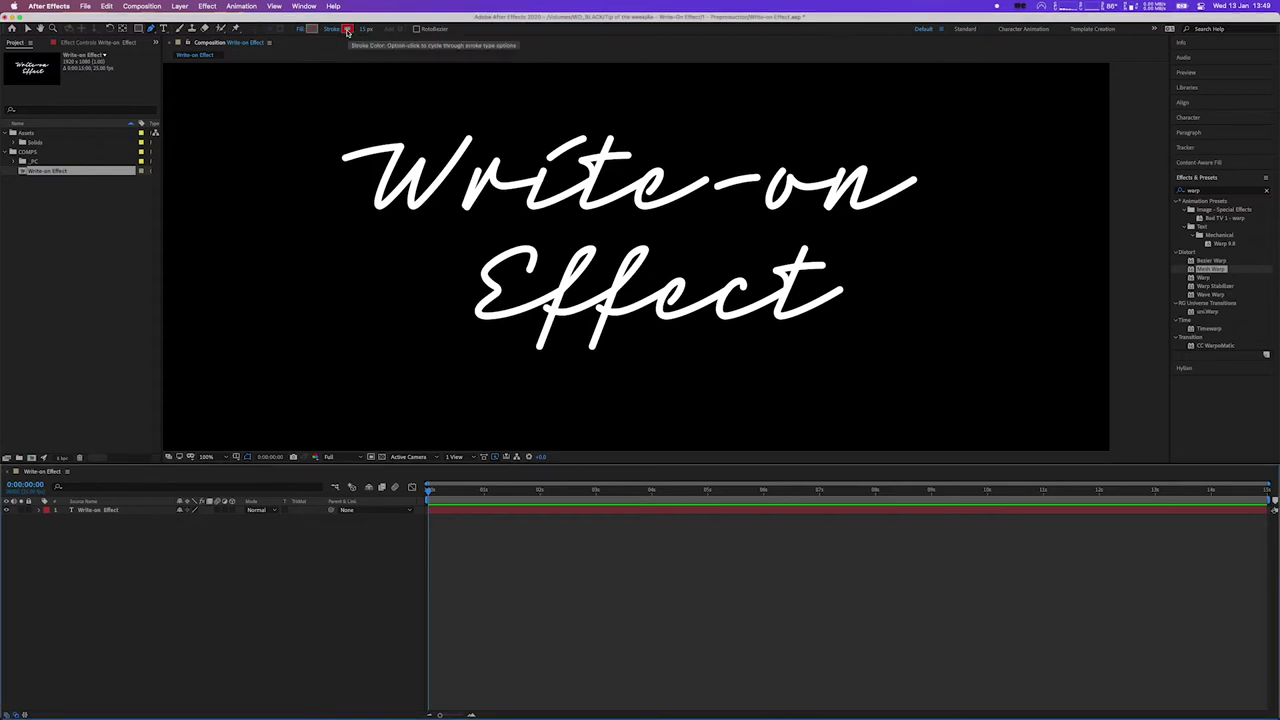
Set the shape stroke colour to red and the stroke width to 16 px
{"action": "left_click", "coordinate": [347, 29]}
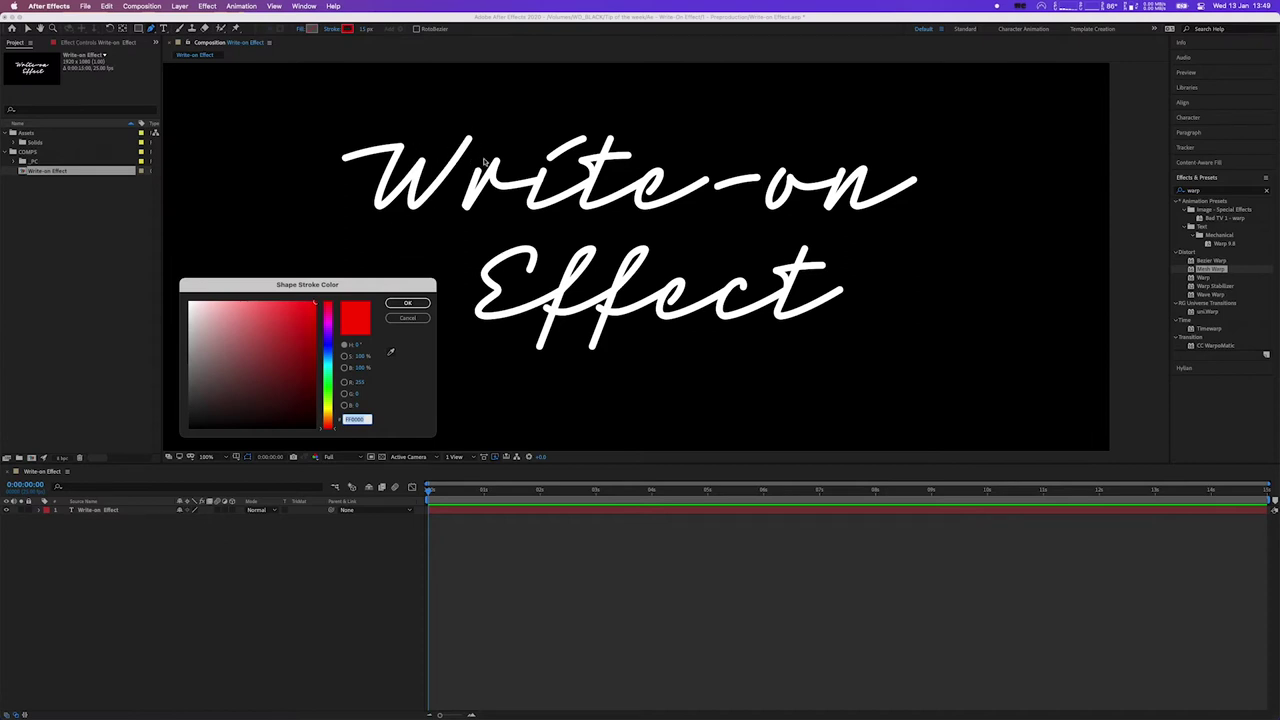
{"action": "left_click", "coordinate": [401, 305]}
{"action": "left_click", "coordinate": [404, 305]}
{"action": "left_click", "coordinate": [403, 304]}
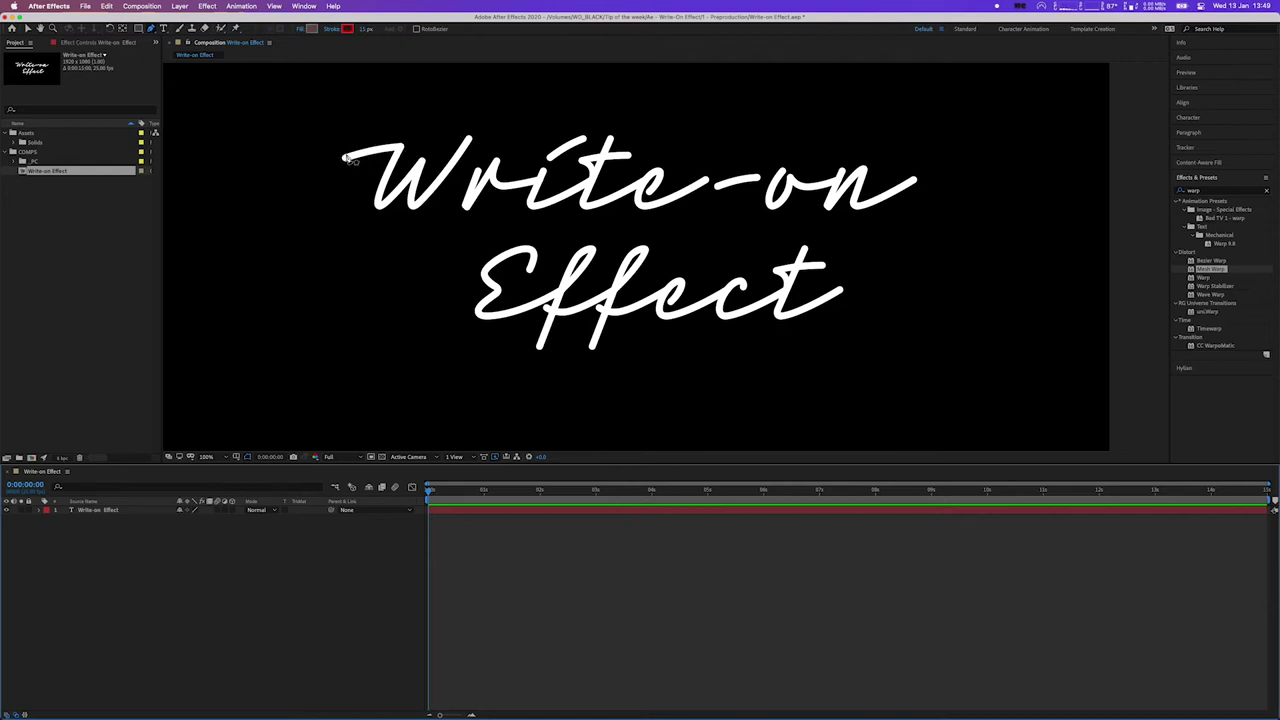
{"action": "left_click", "coordinate": [368, 29]}
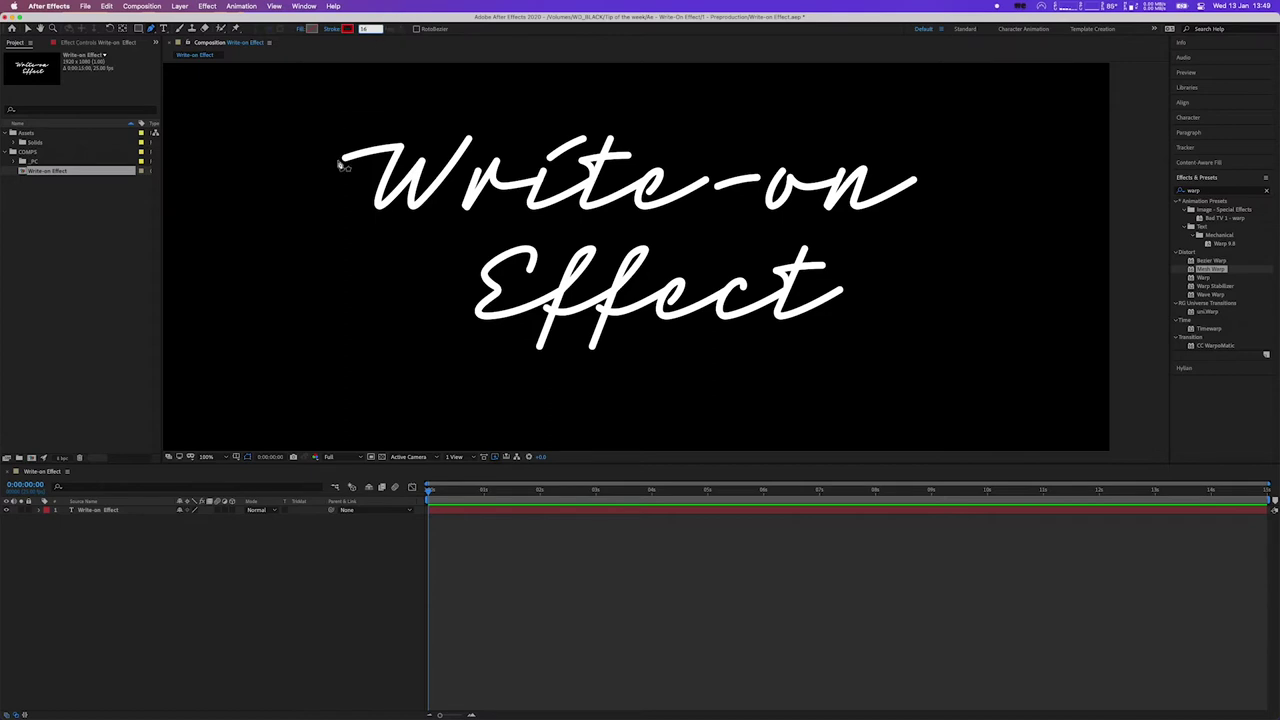
Trace the W's opening stroke with a curved path, around its first peak and partway down the first descending stroke
{"action": "scroll", "coordinate": [338, 160], "scroll_direction": "up", "scroll_amount": 4}
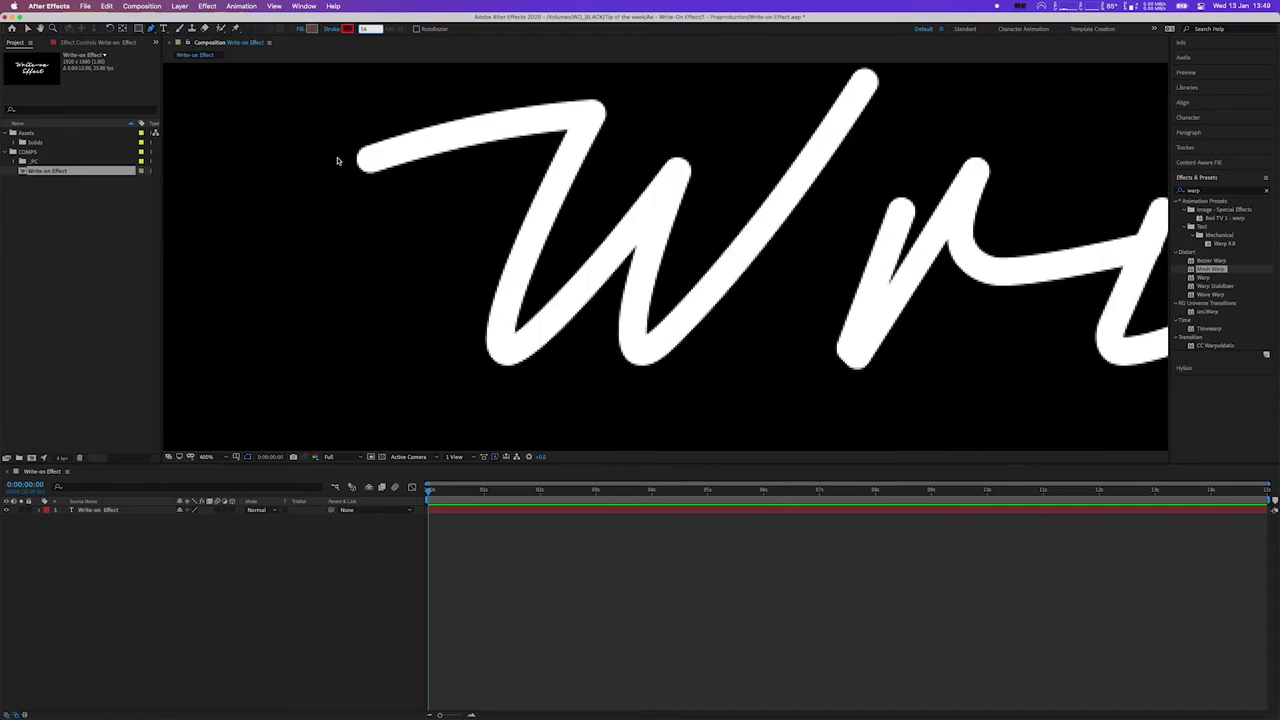
{"action": "left_click", "coordinate": [557, 193]}
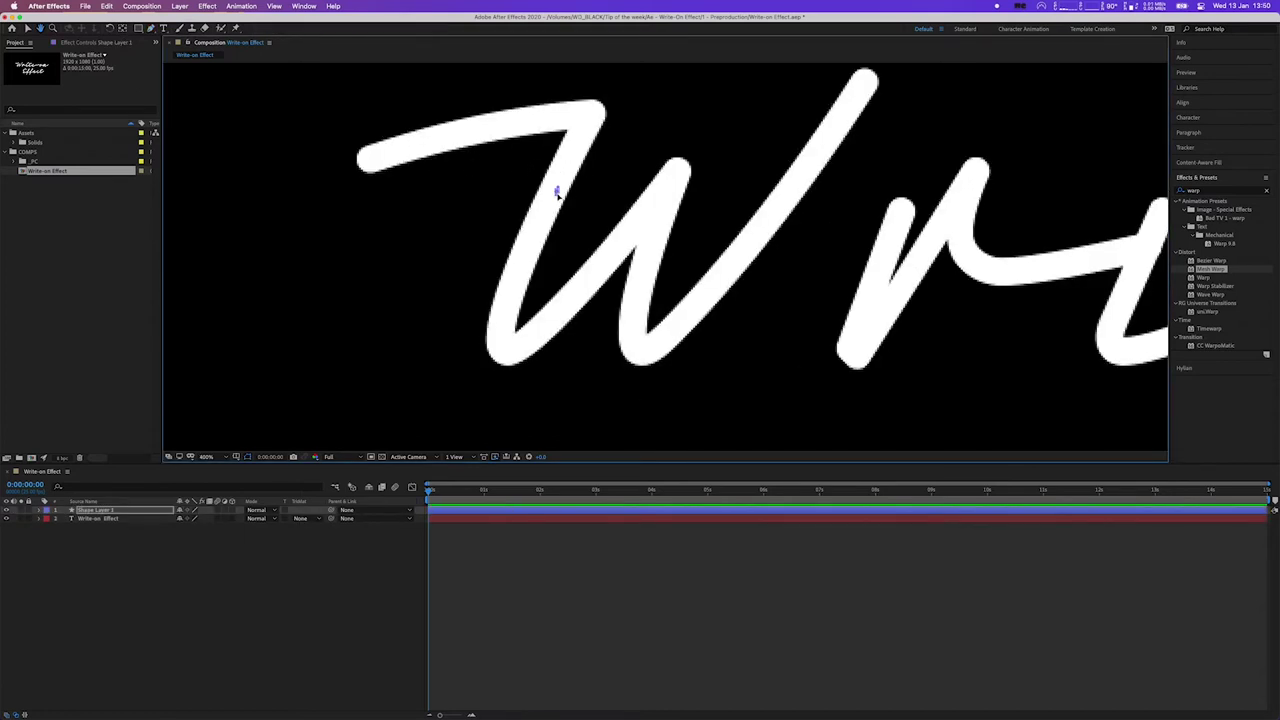
{"action": "mouse_move", "coordinate": [552, 160]}
{"action": "left_mouse_down"}
{"action": "mouse_move", "coordinate": [543, 200]}
{"action": "mouse_move", "coordinate": [537, 190]}
{"action": "left_mouse_up"}
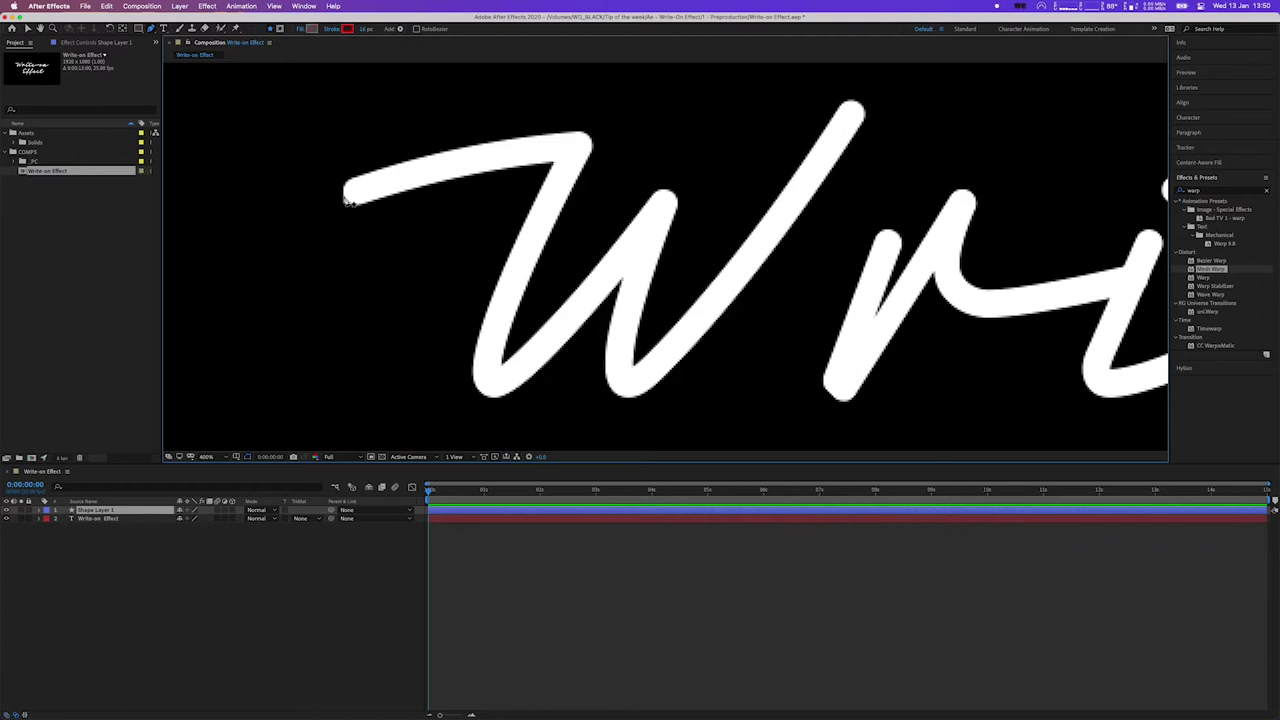
{"action": "left_click_drag", "start_coordinate": [346, 195], "coordinate": [386, 182]}
{"action": "left_click_drag", "start_coordinate": [577, 145], "coordinate": [627, 146]}
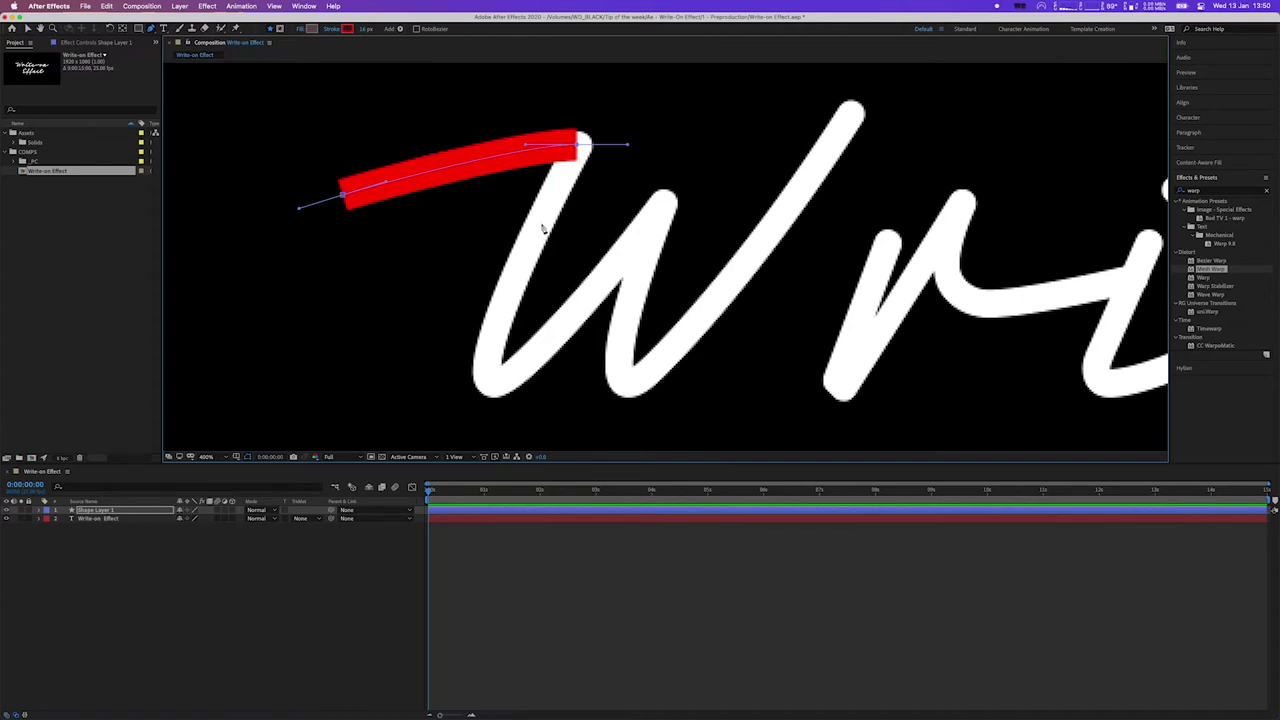
{"action": "left_click_drag", "start_coordinate": [540, 229], "coordinate": [517, 274]}
{"action": "left_click_drag", "start_coordinate": [628, 147], "coordinate": [594, 148]}
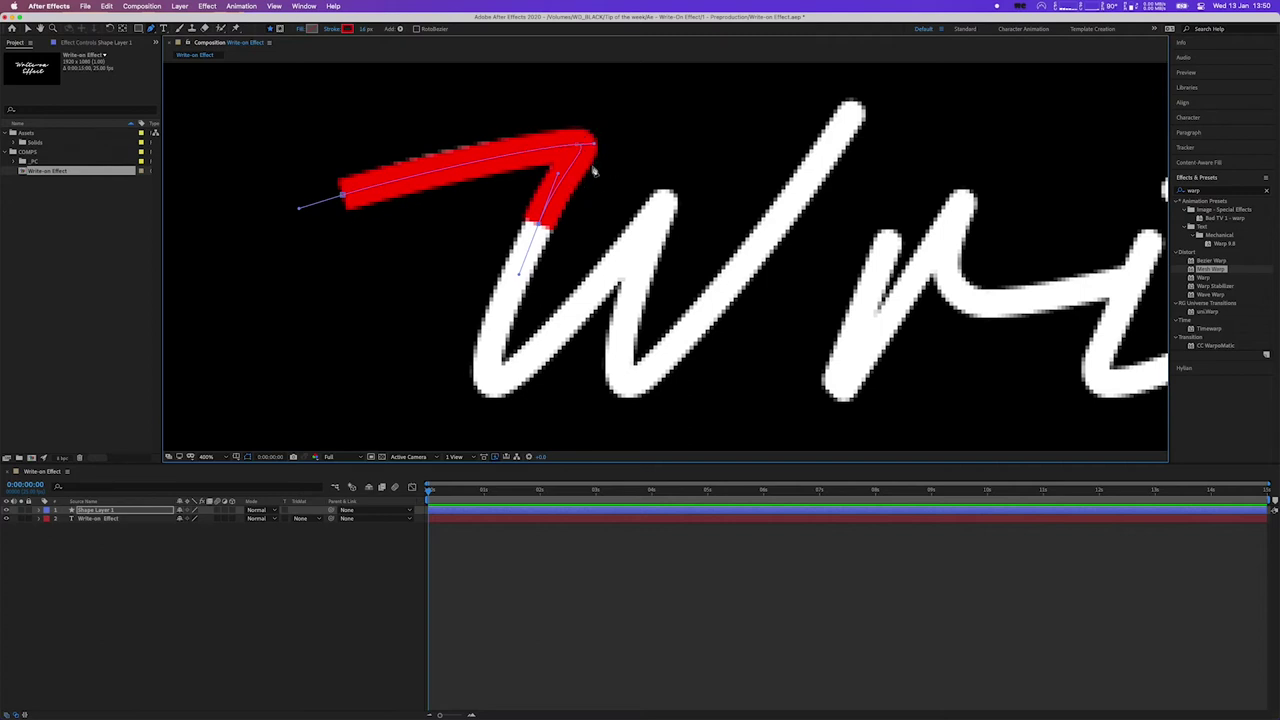
Turn Fast Previews to Off (Final Quality) and continue the path around the W's first lower bend, adjusting the curve to fit
{"action": "left_click", "coordinate": [496, 457]}
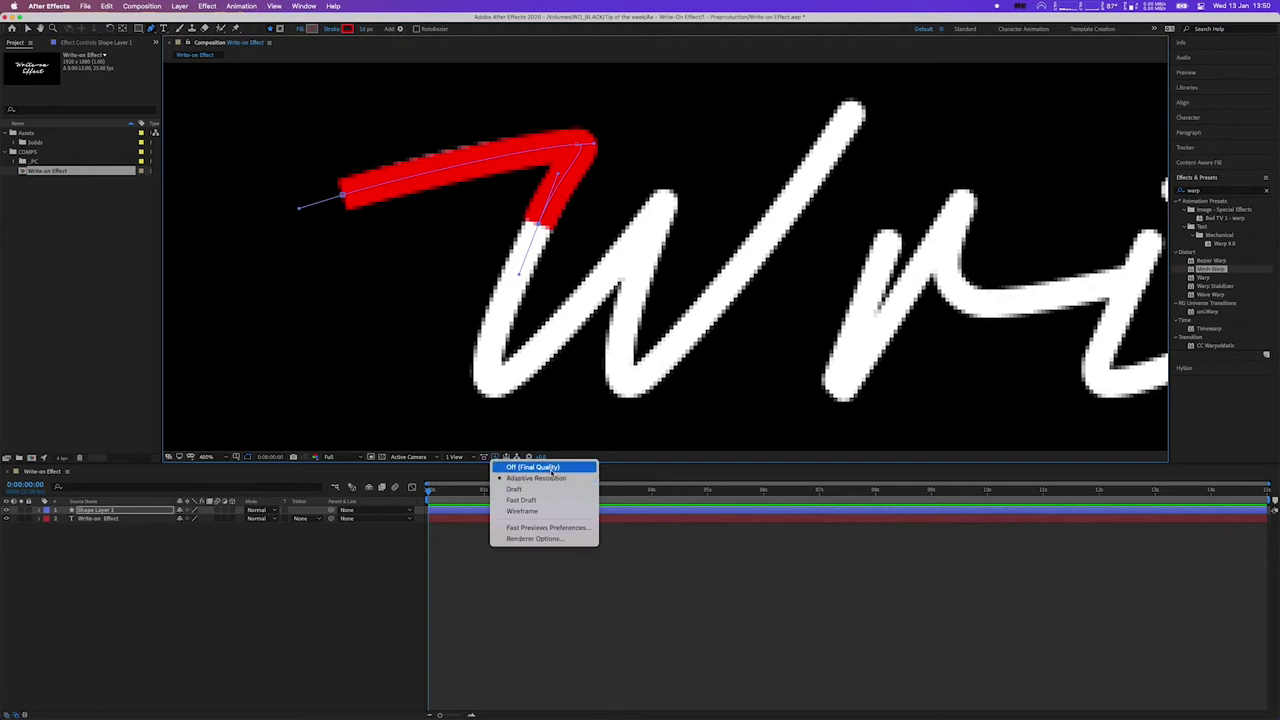
{"action": "left_click", "coordinate": [535, 467]}
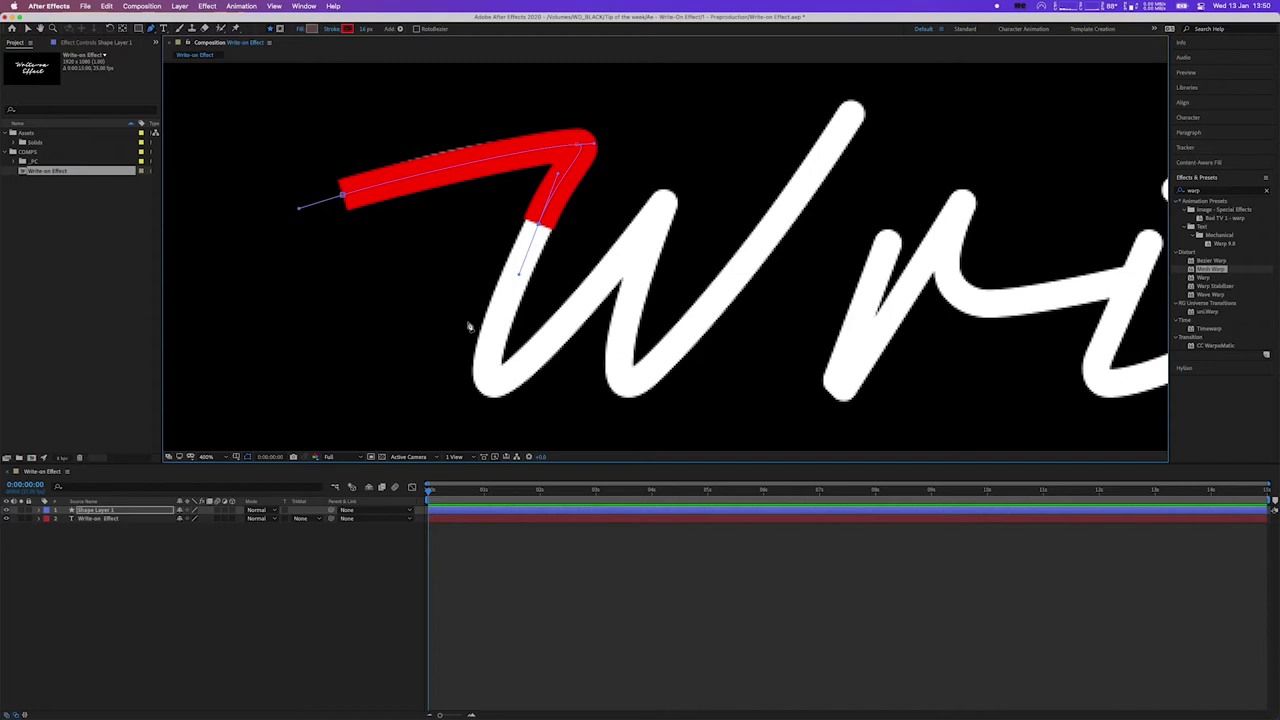
{"action": "left_click", "coordinate": [540, 224]}
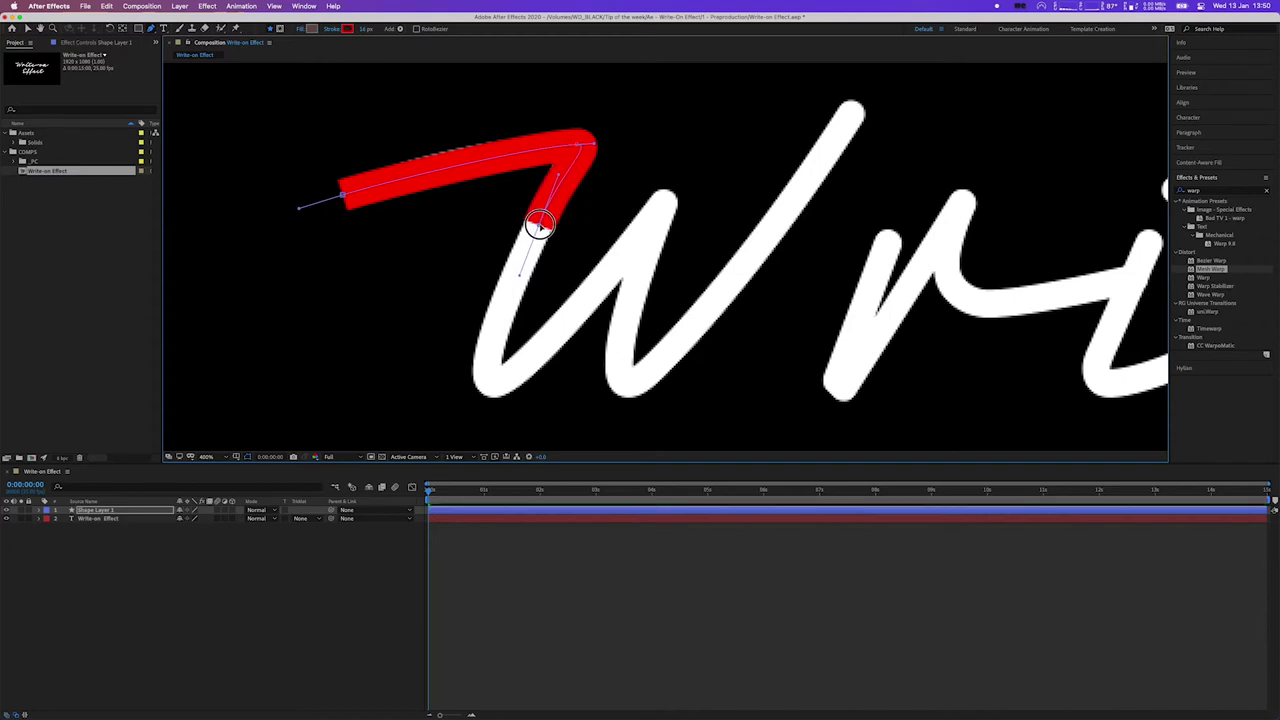
{"action": "left_click_drag", "start_coordinate": [492, 382], "coordinate": [497, 398]}
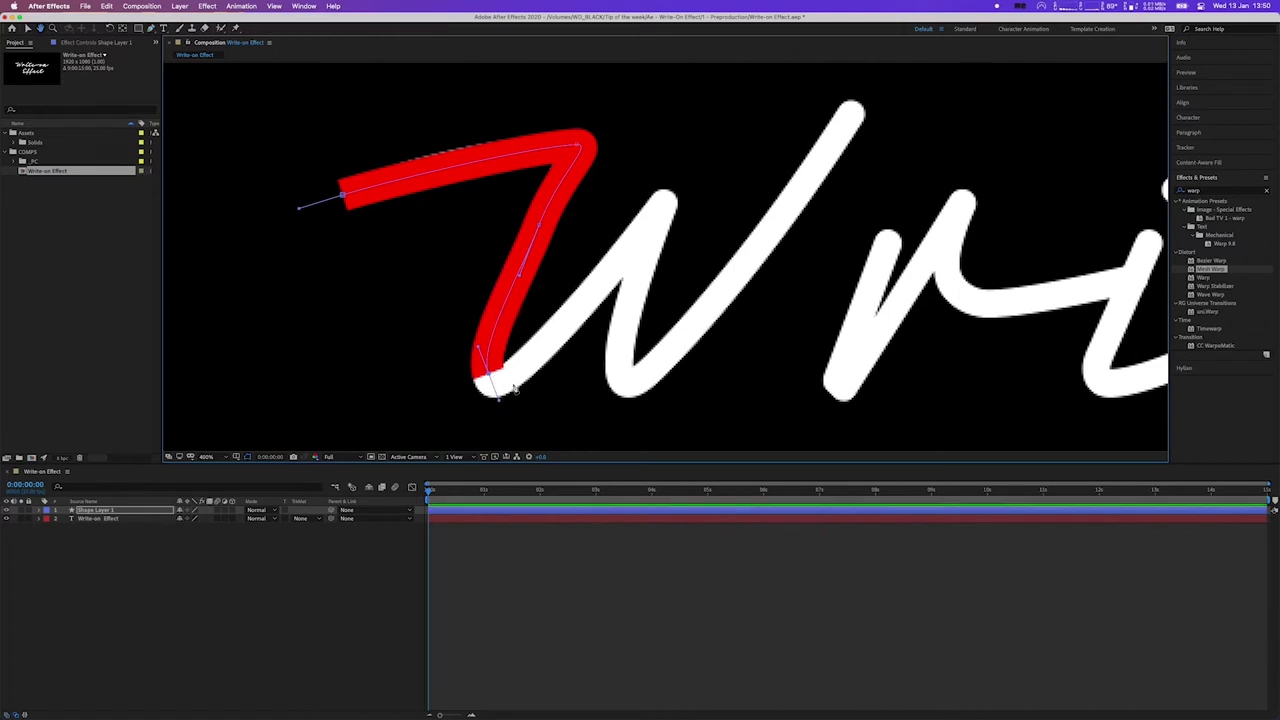
{"action": "mouse_move", "coordinate": [569, 327]}
{"action": "left_mouse_down"}
{"action": "mouse_move", "coordinate": [597, 280]}
{"action": "mouse_move", "coordinate": [586, 294]}
{"action": "left_mouse_up"}
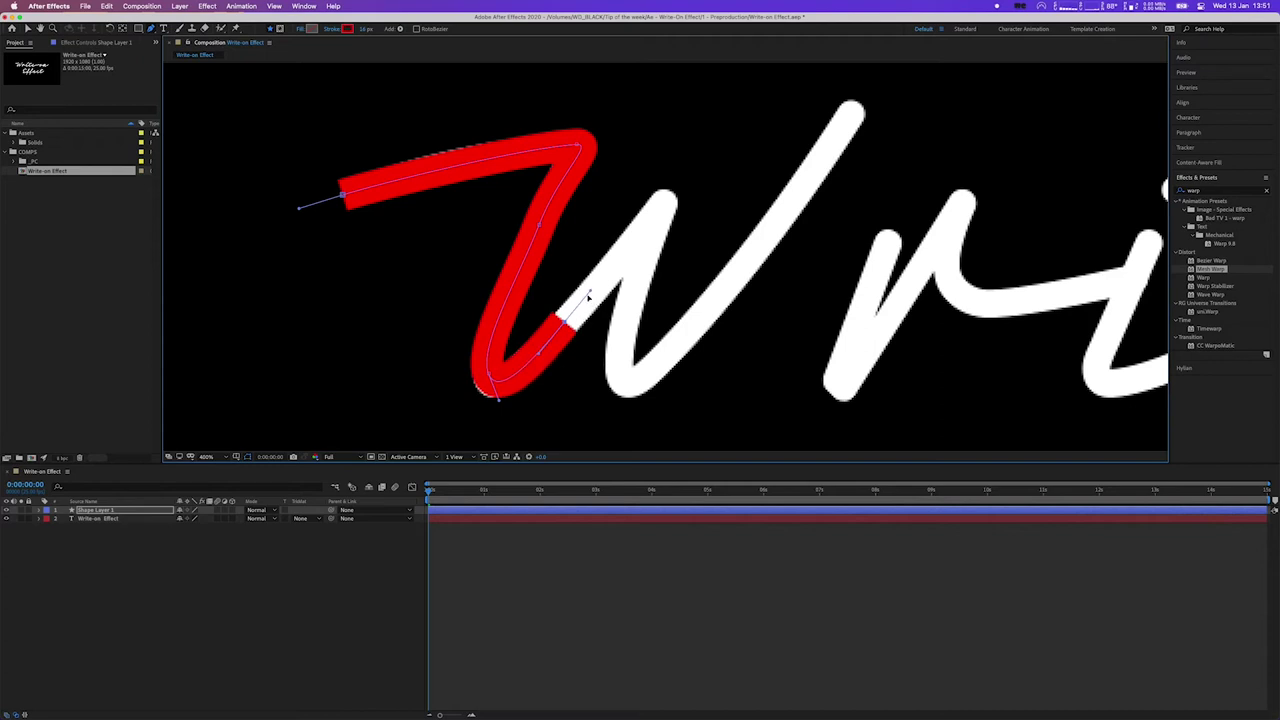
{"action": "left_click", "coordinate": [495, 400]}
{"action": "left_click_drag", "start_coordinate": [495, 400], "coordinate": [492, 405]}
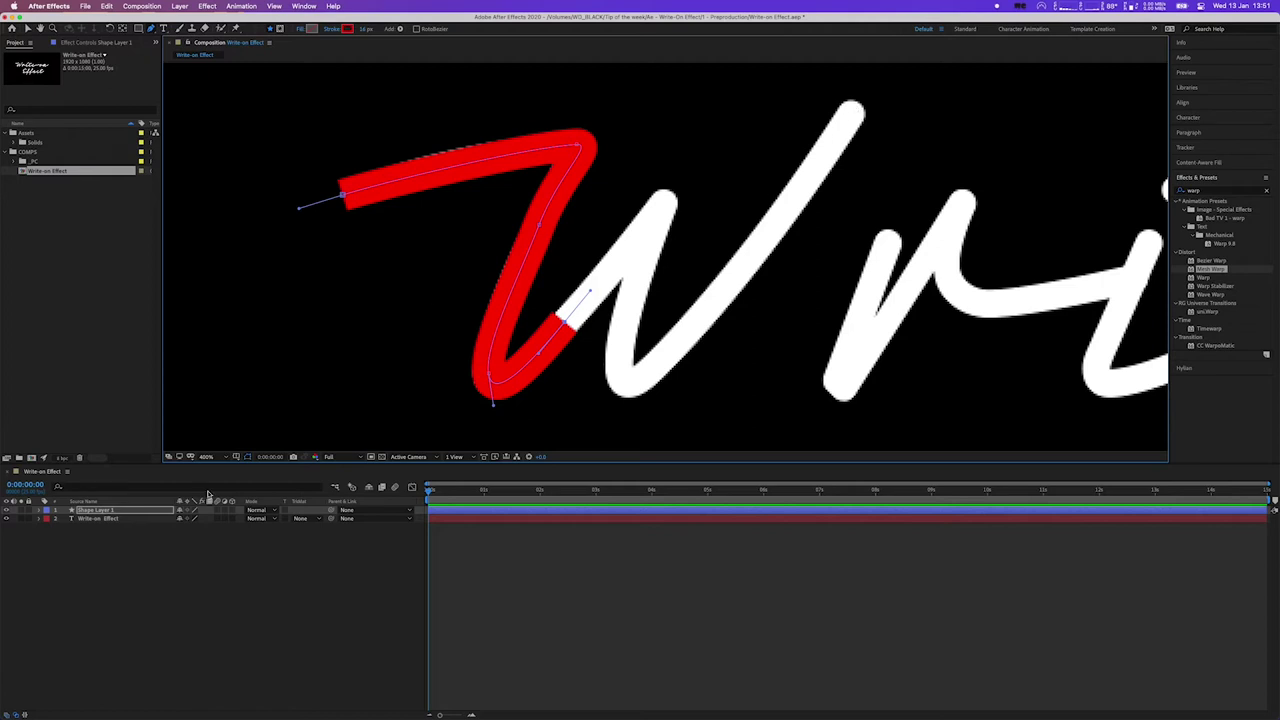
Give Stroke 1 of the shape layer a Round Cap and Round Join, and move it out of Shape 1, below that group
{"action": "left_click", "coordinate": [40, 512]}
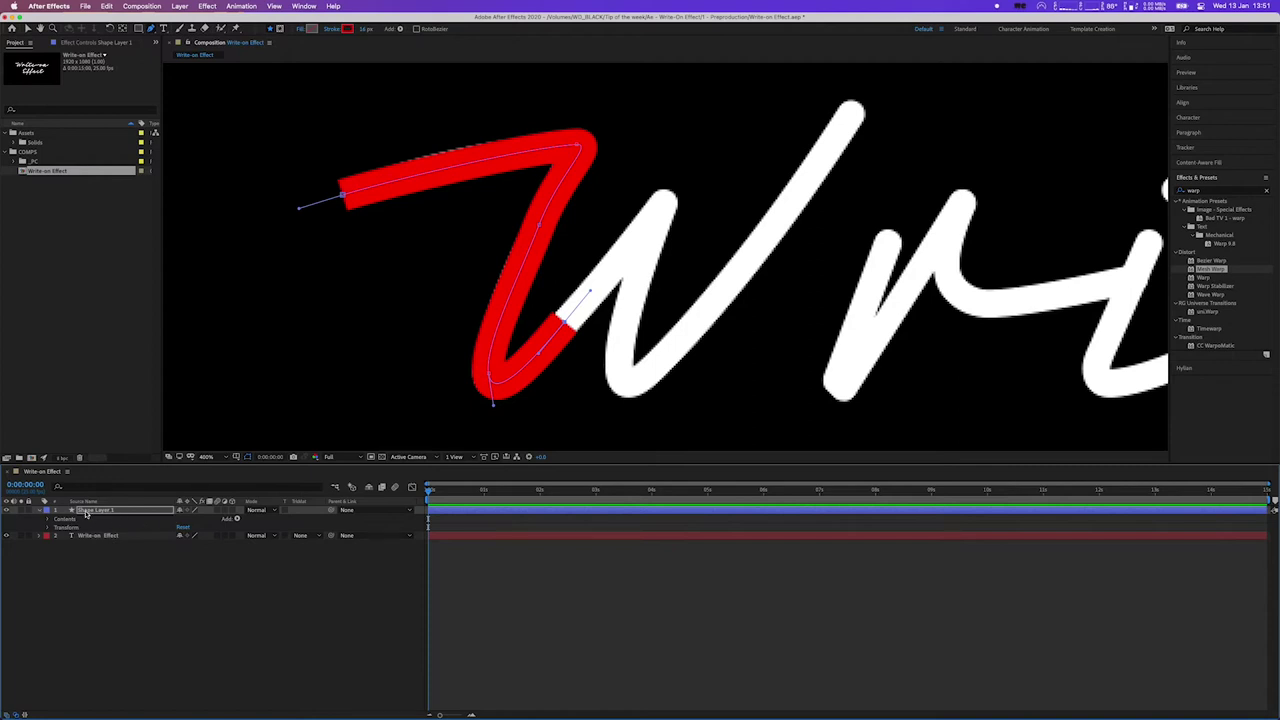
{"action": "left_click", "coordinate": [48, 520]}
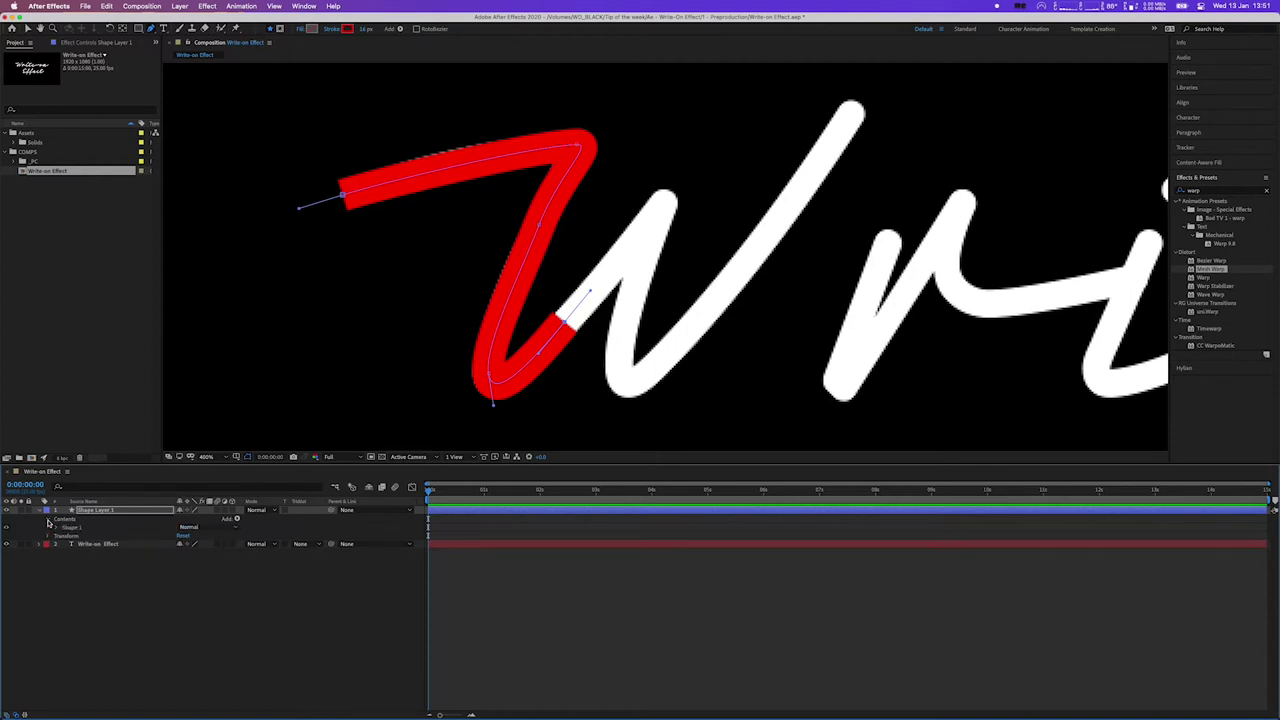
{"action": "left_click", "coordinate": [57, 528]}
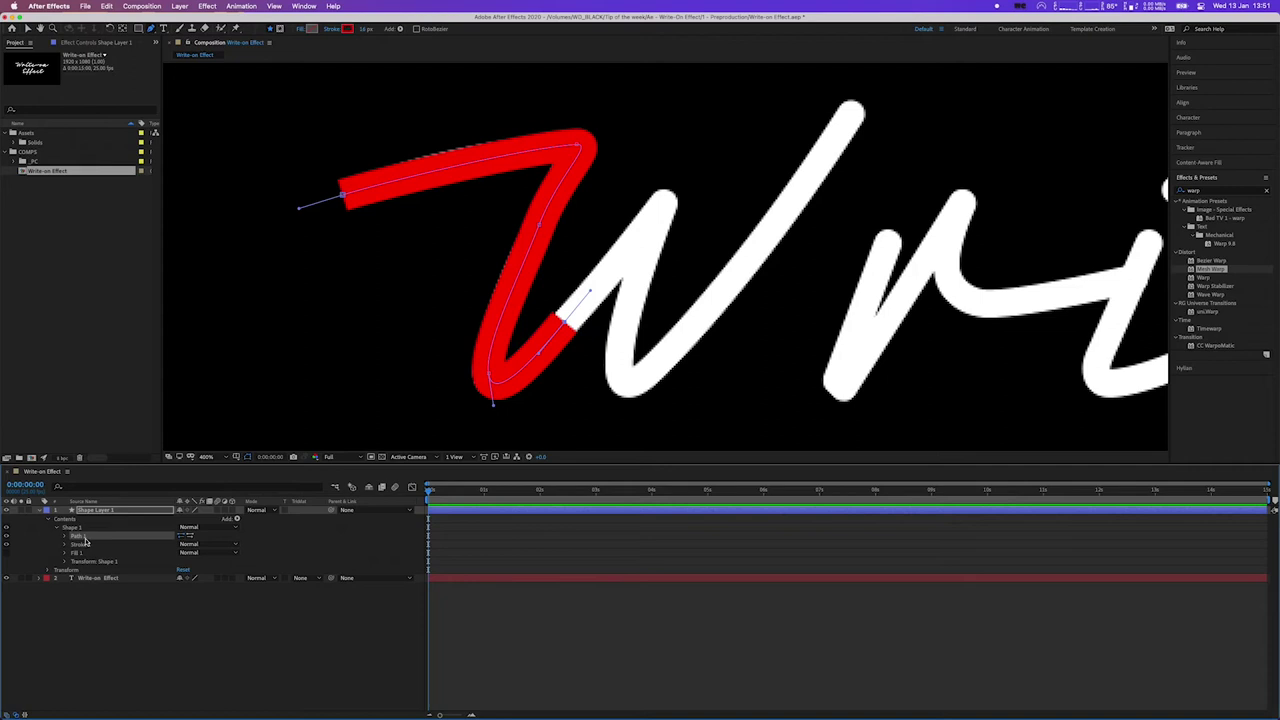
{"action": "left_click", "coordinate": [65, 545]}
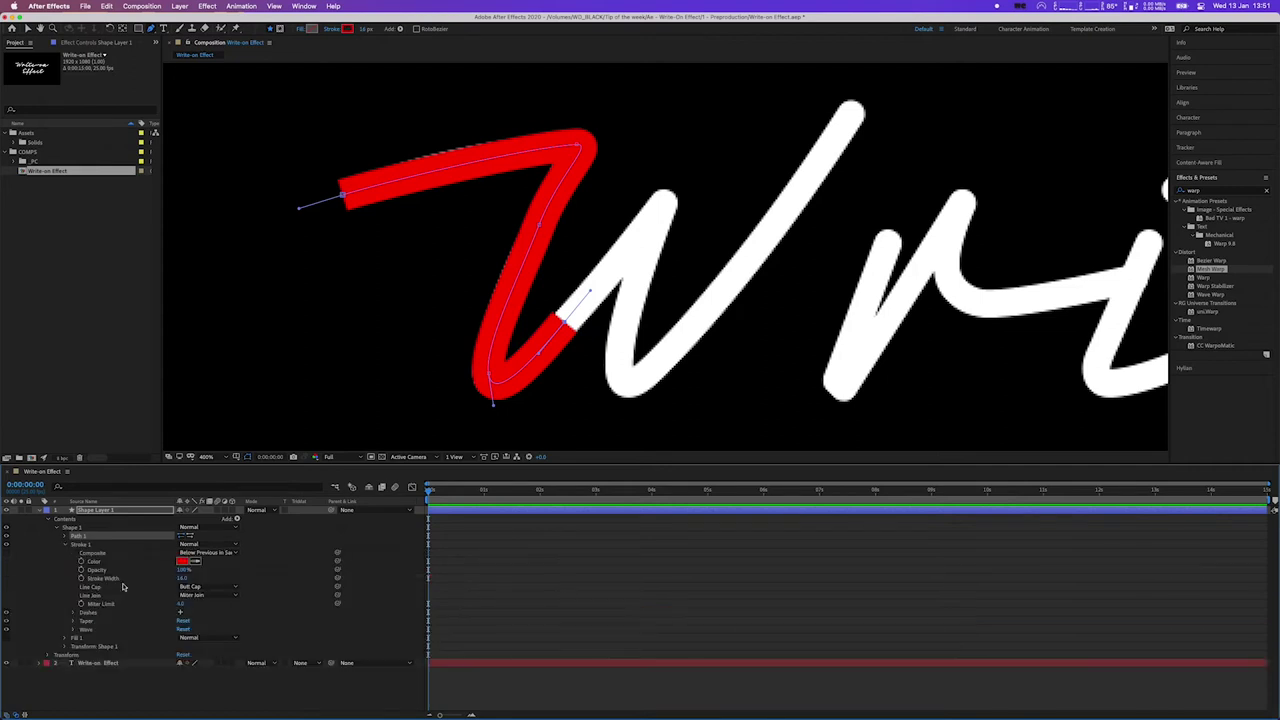
{"action": "left_click", "coordinate": [195, 587]}
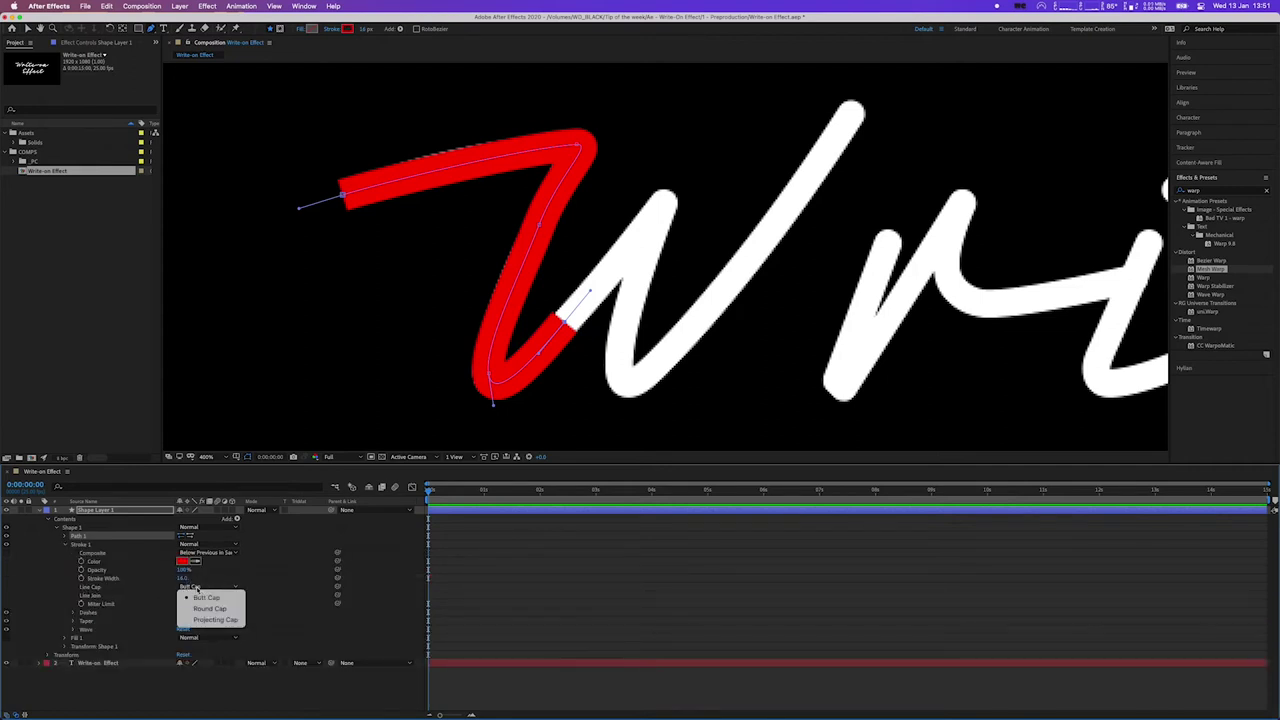
{"action": "left_click", "coordinate": [217, 610]}
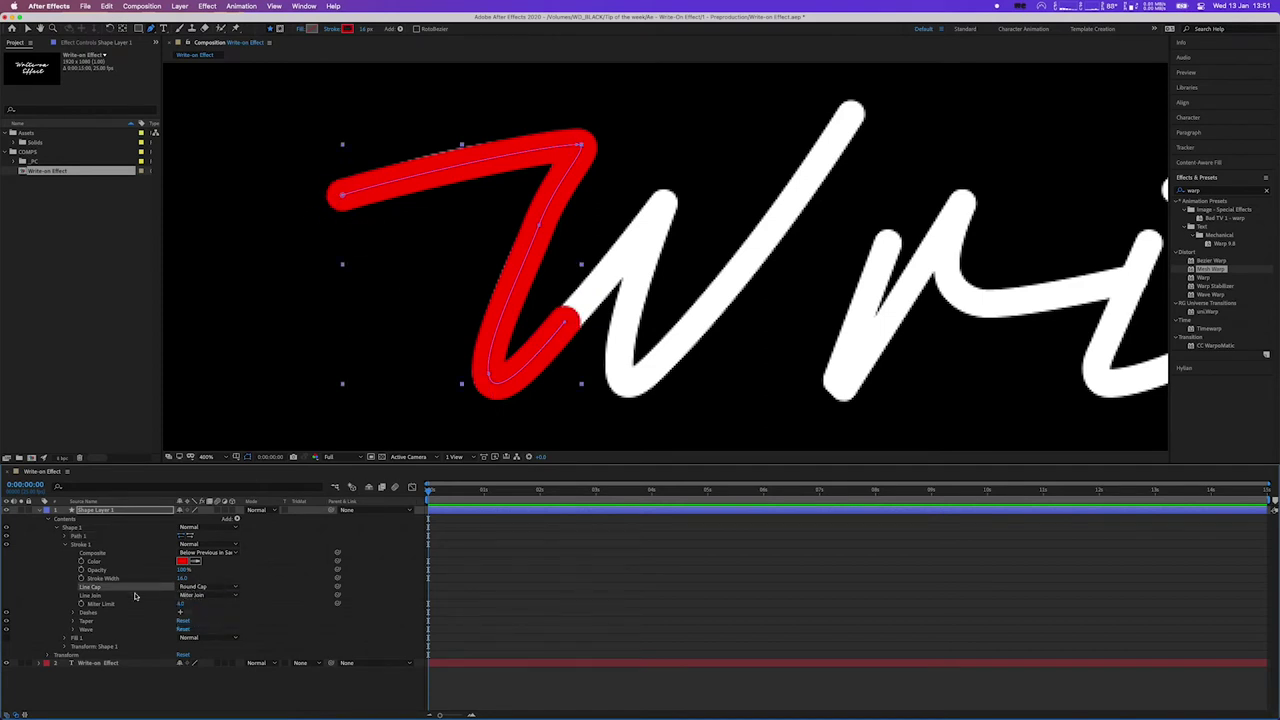
{"action": "left_click", "coordinate": [214, 596]}
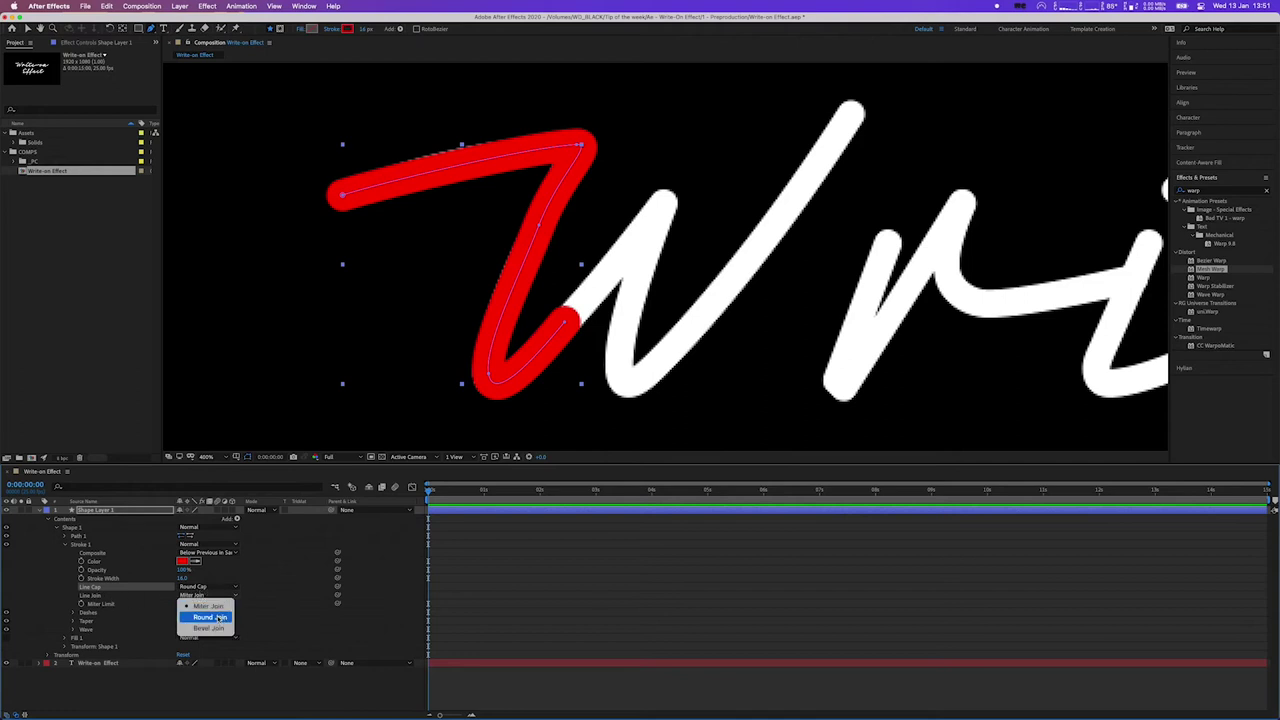
{"action": "left_click", "coordinate": [218, 618]}
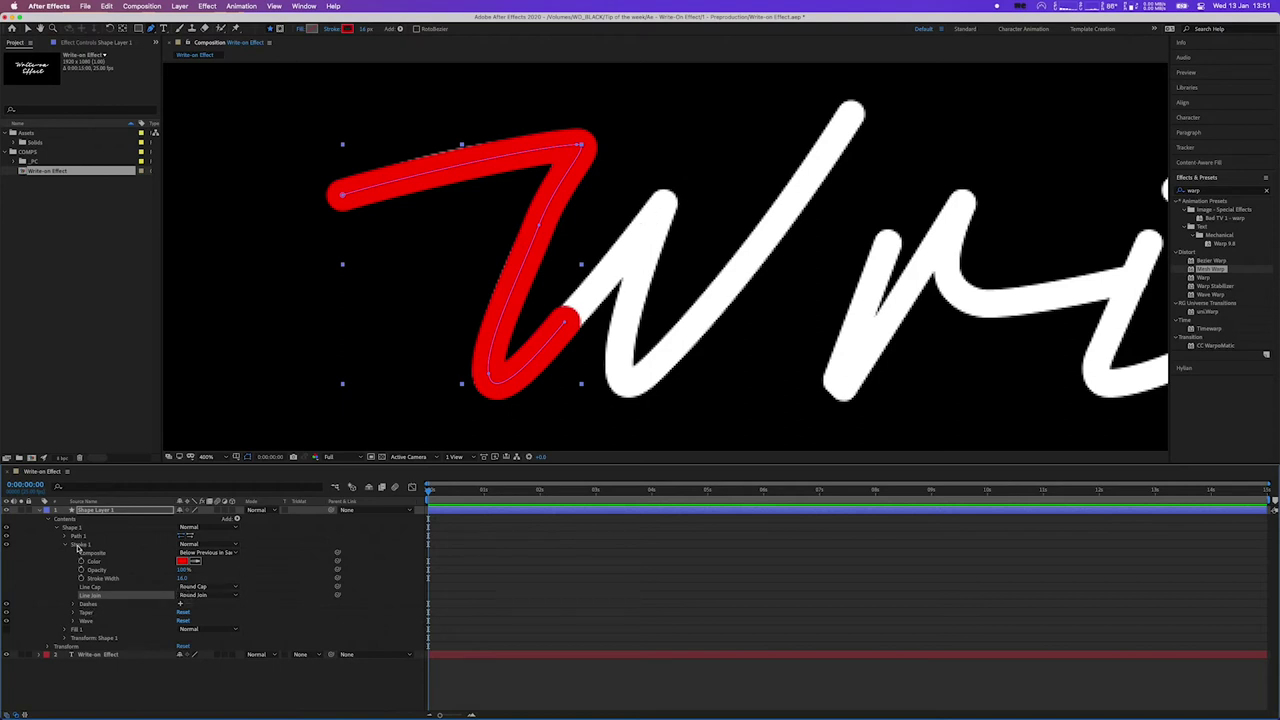
{"action": "left_click_drag", "start_coordinate": [78, 549], "coordinate": [72, 525]}
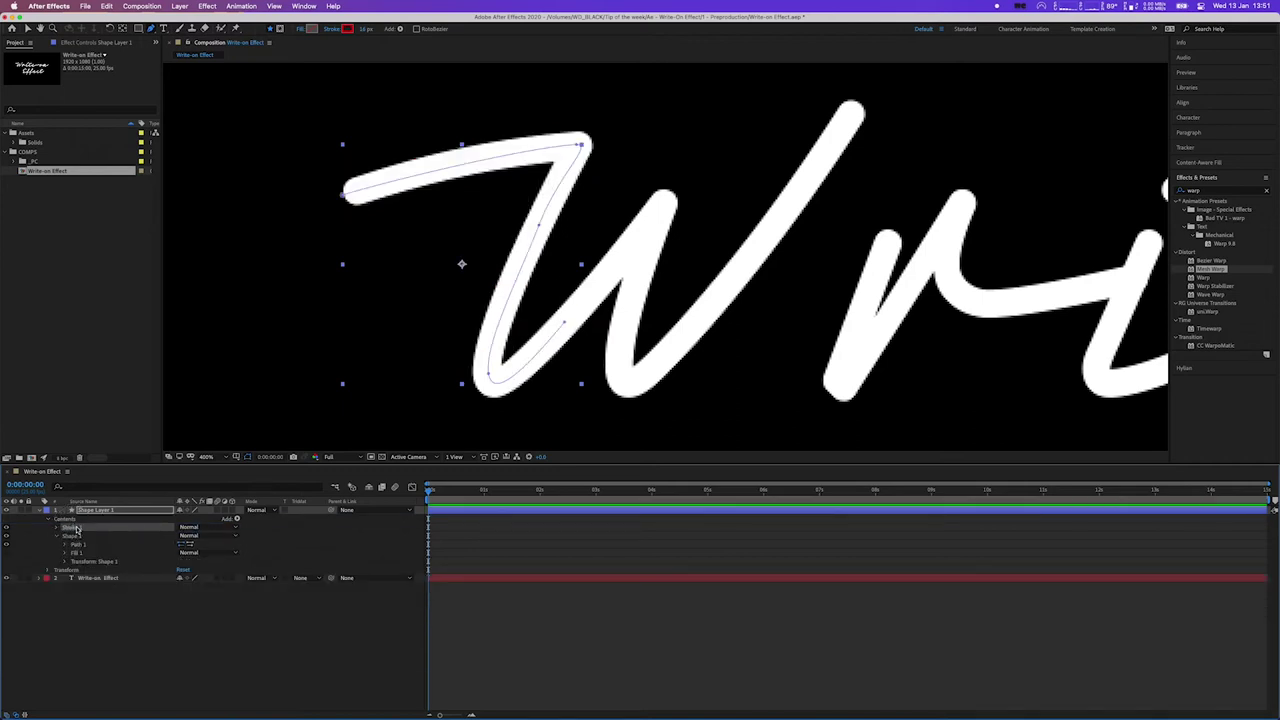
{"action": "left_click_drag", "start_coordinate": [72, 538], "coordinate": [71, 527]}
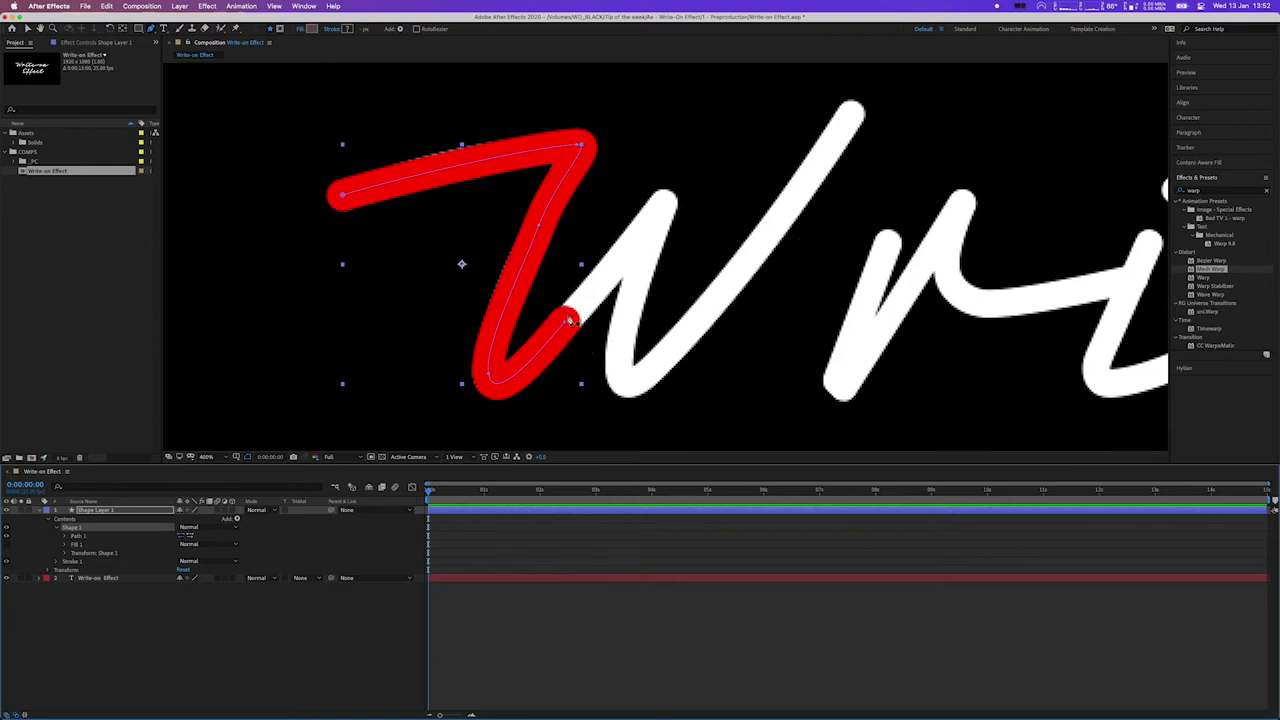
Extend the path over the W's middle peak and second lower bend to its final tip, adjusting the curve handles to fit
{"action": "left_click", "coordinate": [565, 324]}
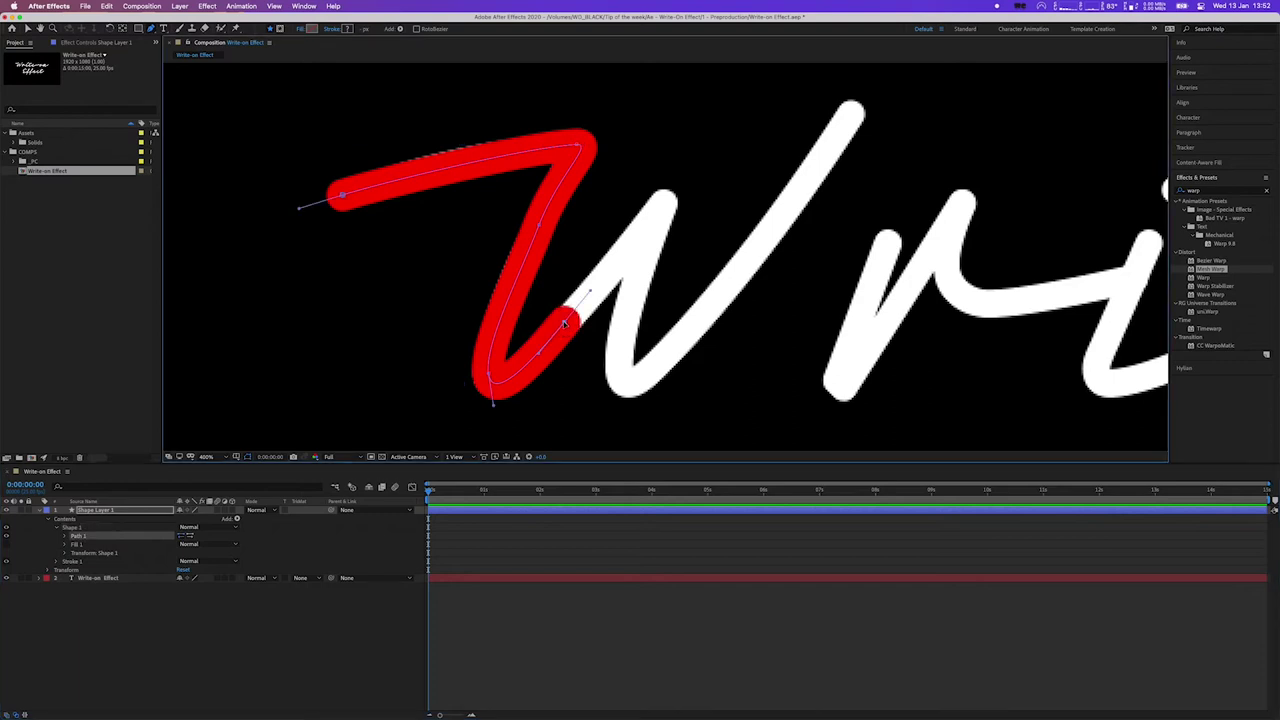
{"action": "left_click", "coordinate": [668, 200]}
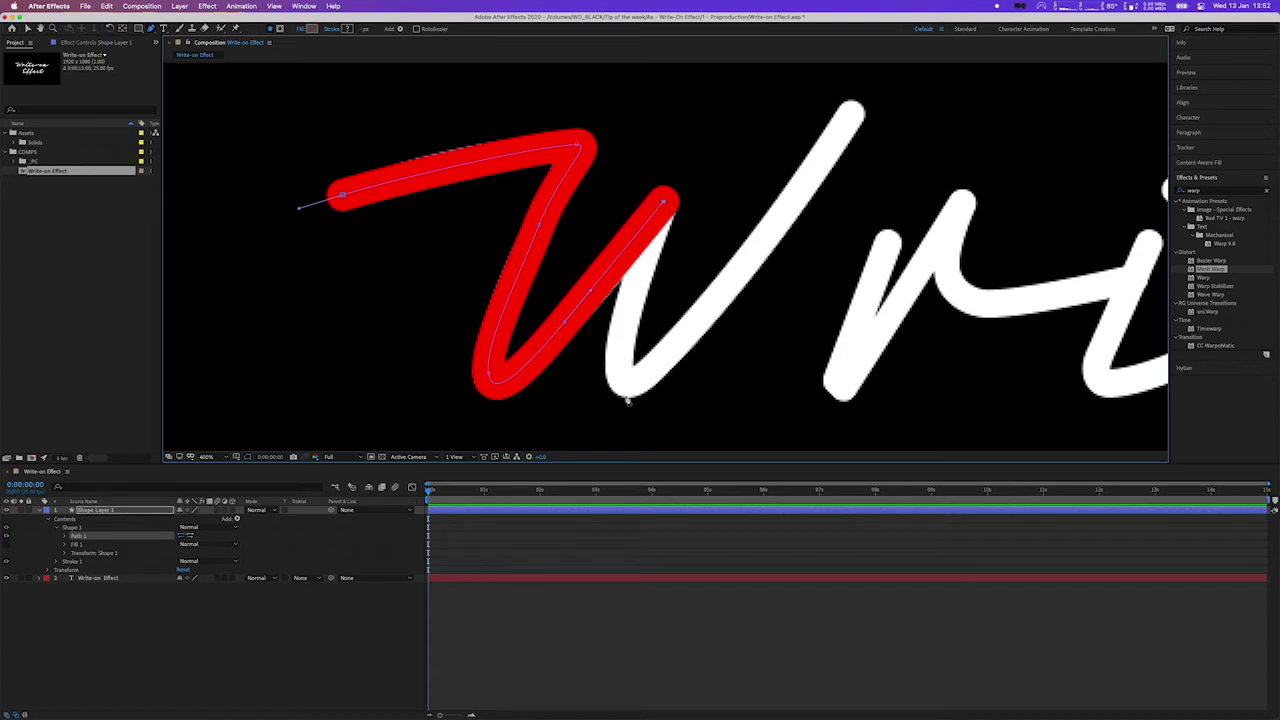
{"action": "left_click_drag", "start_coordinate": [621, 350], "coordinate": [612, 384]}
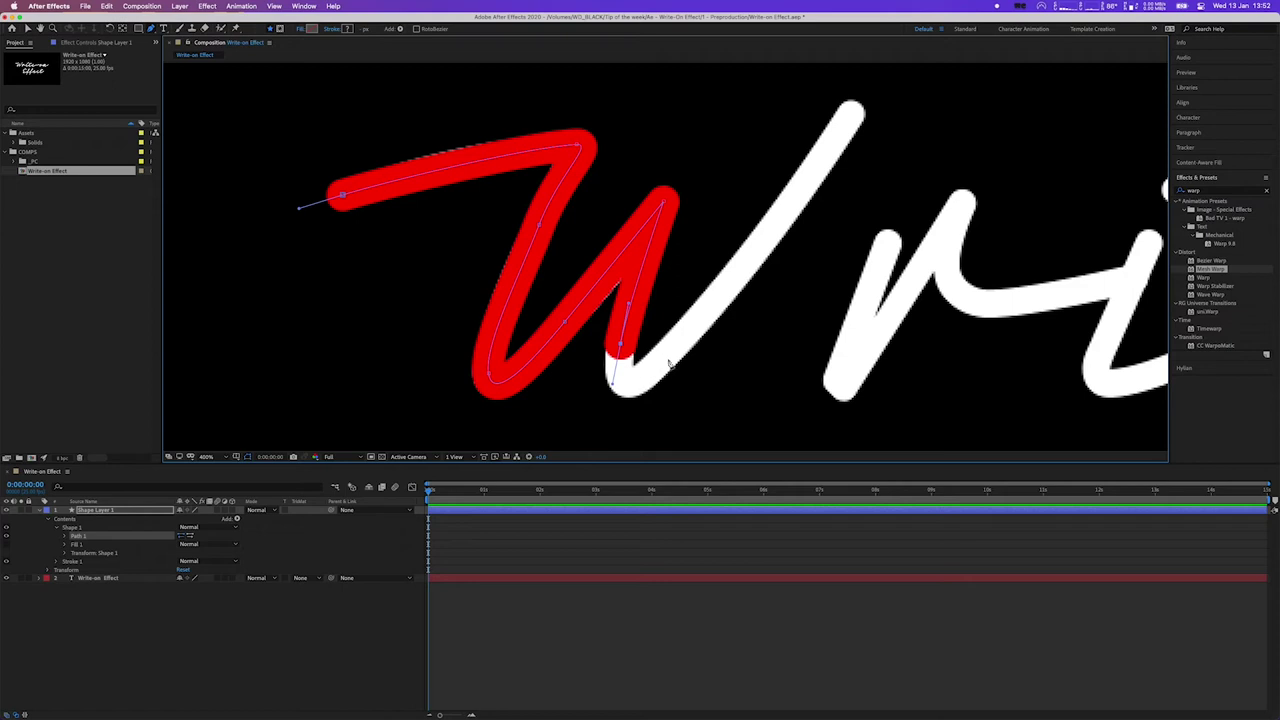
{"action": "left_click_drag", "start_coordinate": [672, 350], "coordinate": [719, 297]}
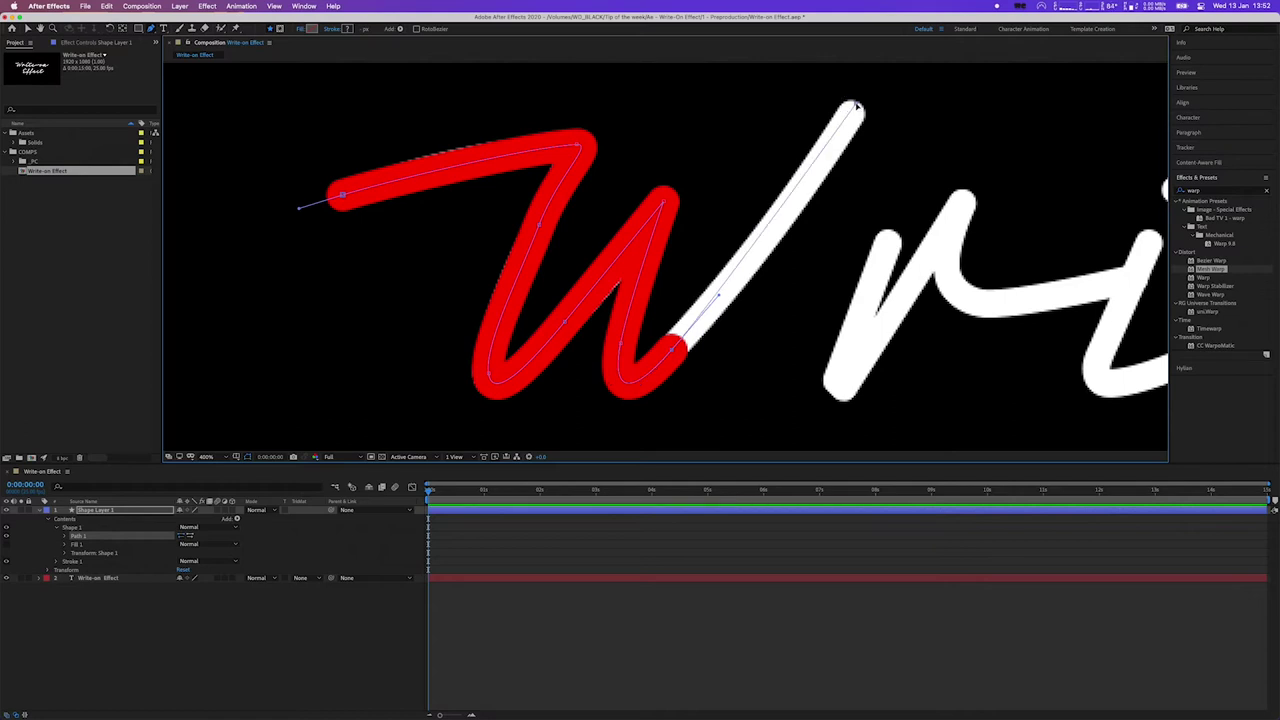
{"action": "left_click", "coordinate": [856, 105]}
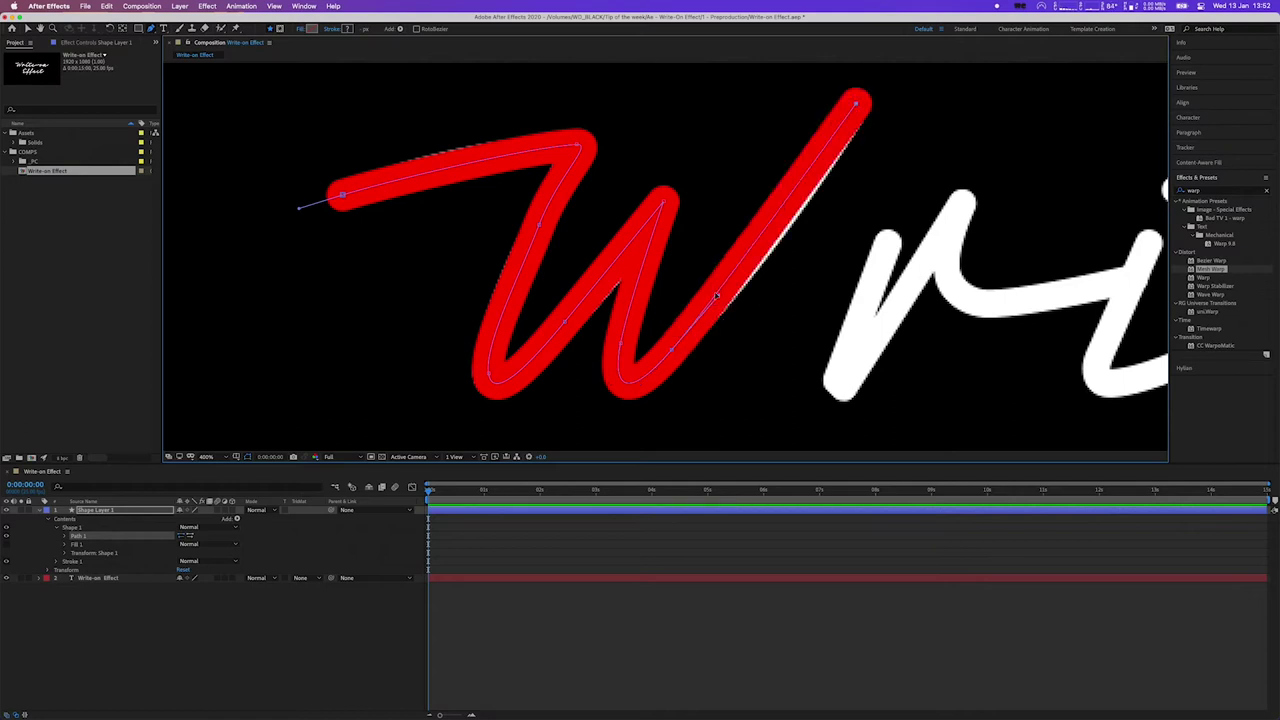
{"action": "left_click_drag", "start_coordinate": [719, 296], "coordinate": [746, 272]}
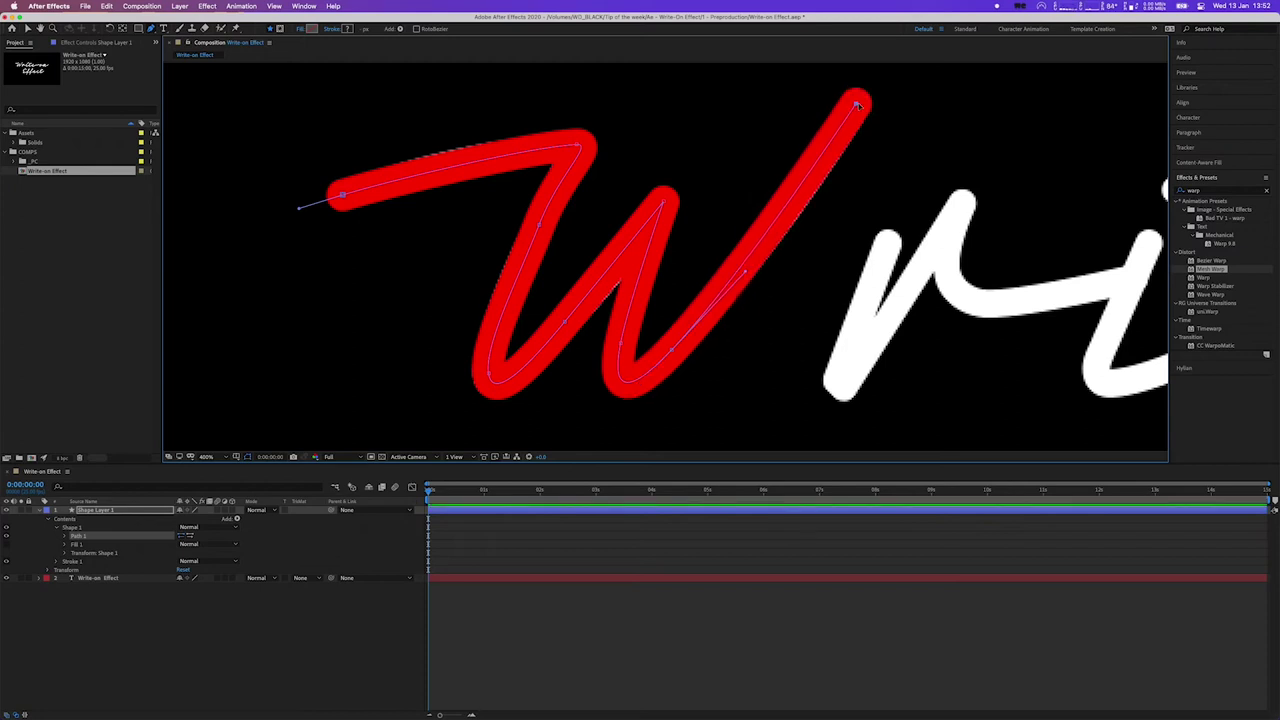
{"action": "mouse_move", "coordinate": [856, 104]}
{"action": "left_mouse_down"}
{"action": "mouse_move", "coordinate": [843, 129]}
{"action": "mouse_move", "coordinate": [876, 74]}
{"action": "left_mouse_up"}
{"action": "left_click_drag", "start_coordinate": [760, 147], "coordinate": [502, 159]}
{"action": "key", "text": "g"}
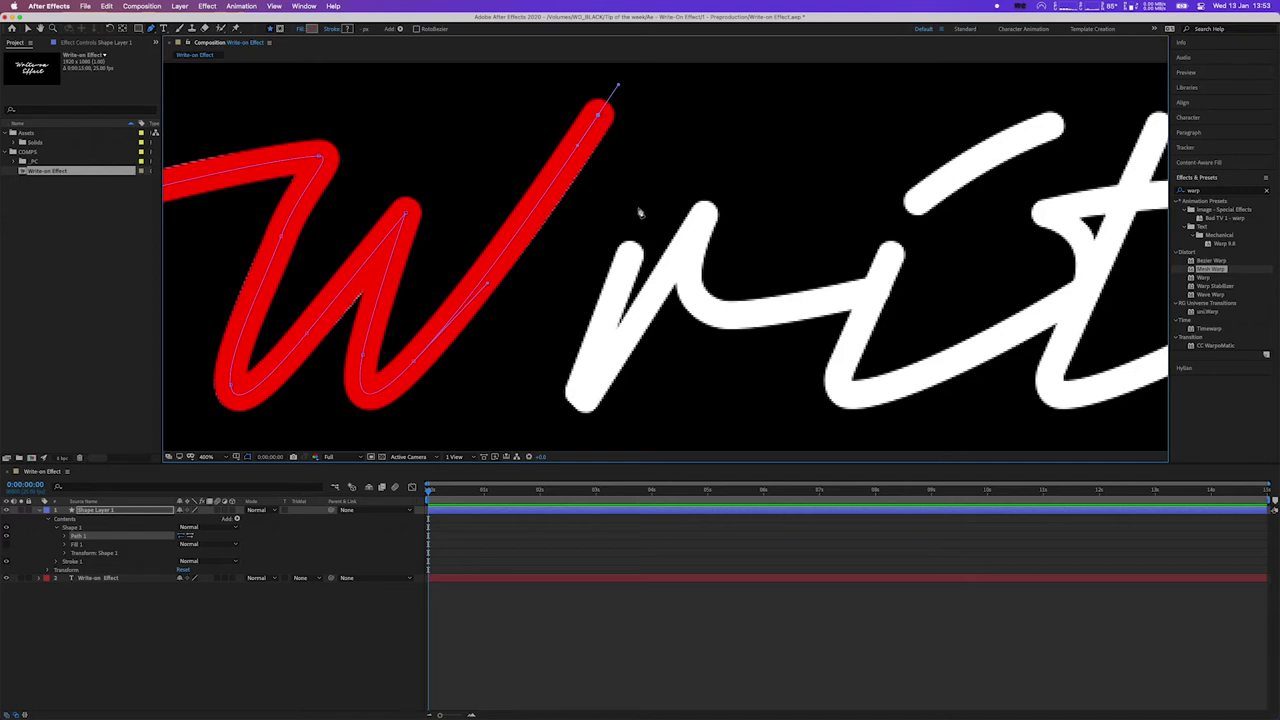
Continue the path from the W's final tip down the r, up to its peak and along its curved tail to the i
{"action": "left_click_drag", "start_coordinate": [637, 228], "coordinate": [632, 256]}
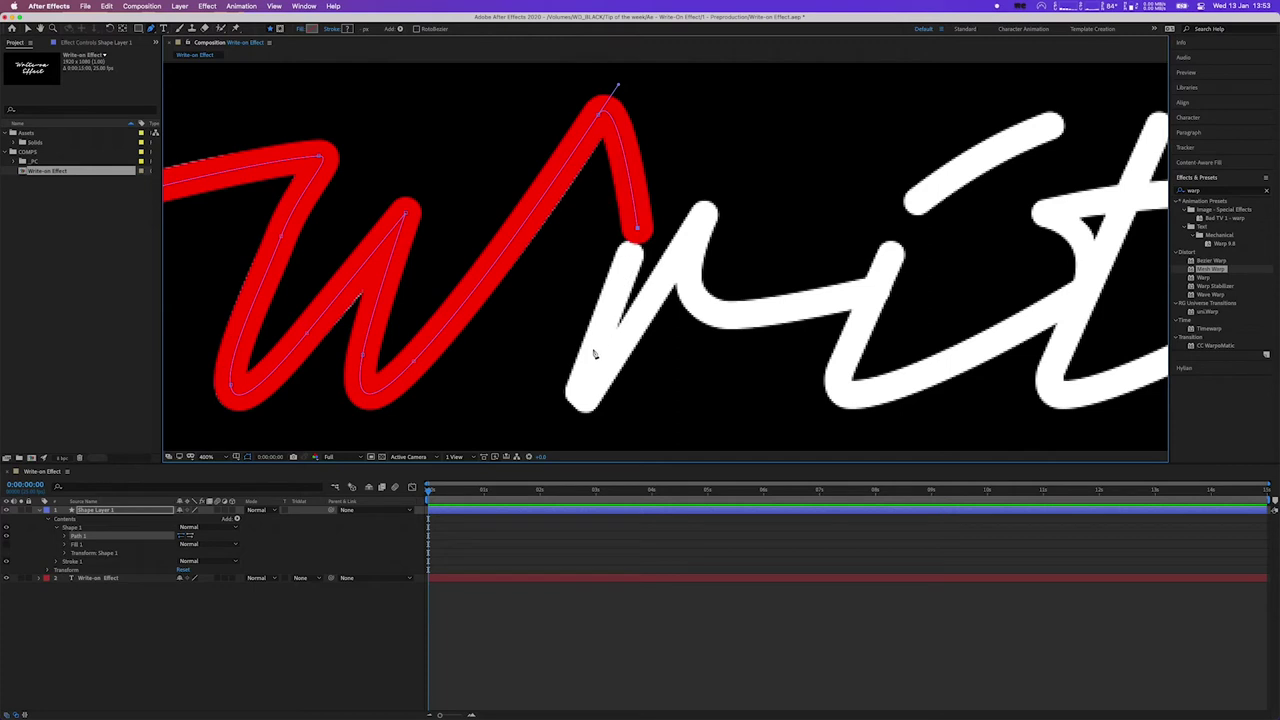
{"action": "left_click", "coordinate": [571, 398]}
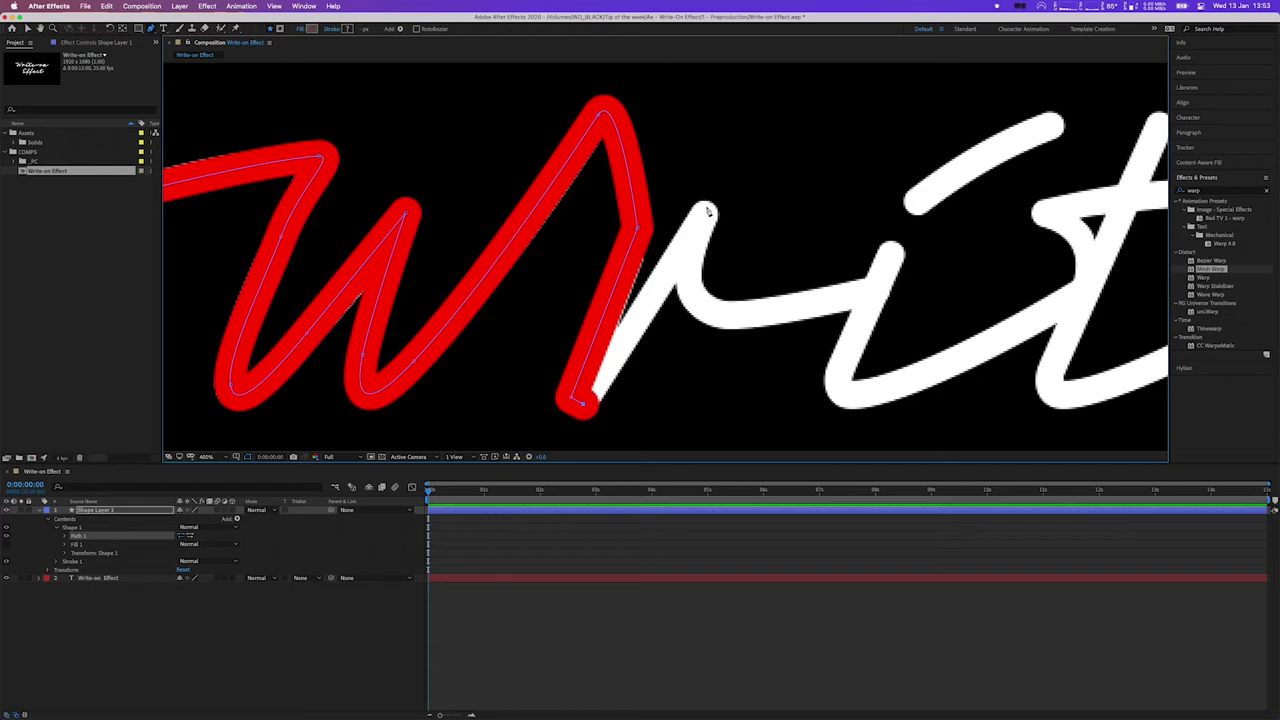
{"action": "left_click", "coordinate": [706, 207]}
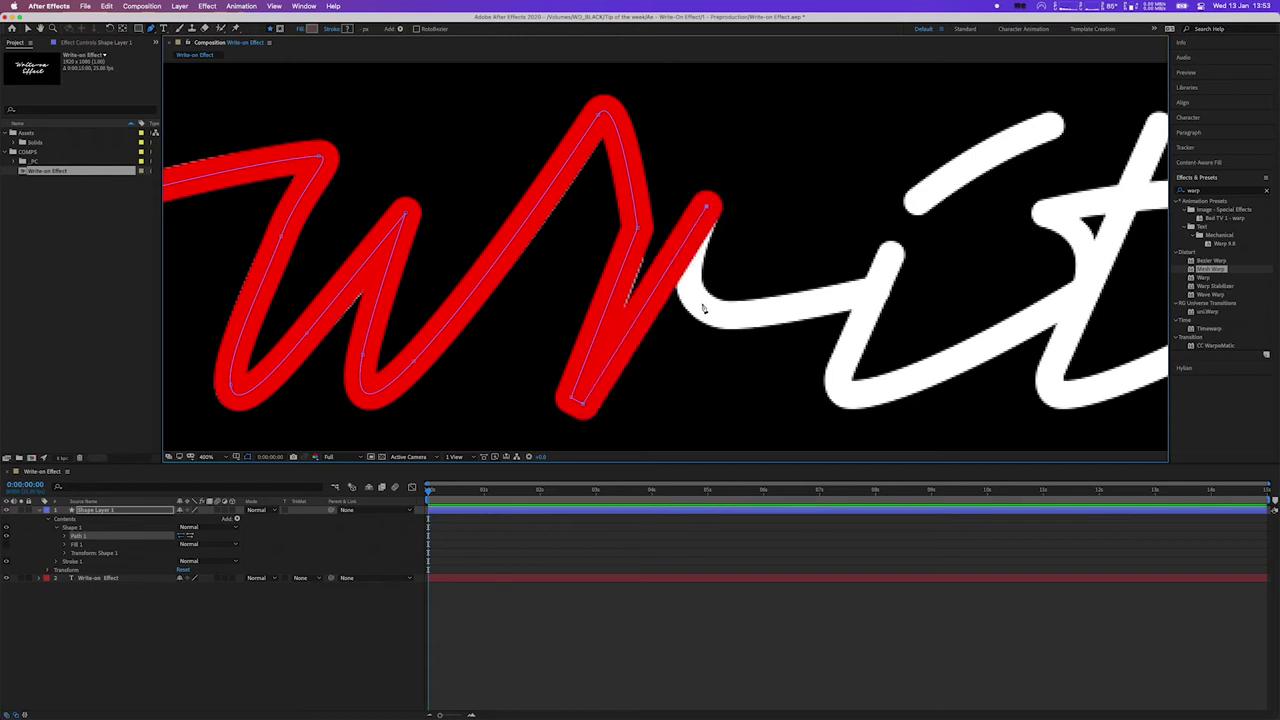
{"action": "mouse_move", "coordinate": [703, 308]}
{"action": "left_mouse_down"}
{"action": "mouse_move", "coordinate": [714, 329]}
{"action": "mouse_move", "coordinate": [734, 321]}
{"action": "left_mouse_up"}
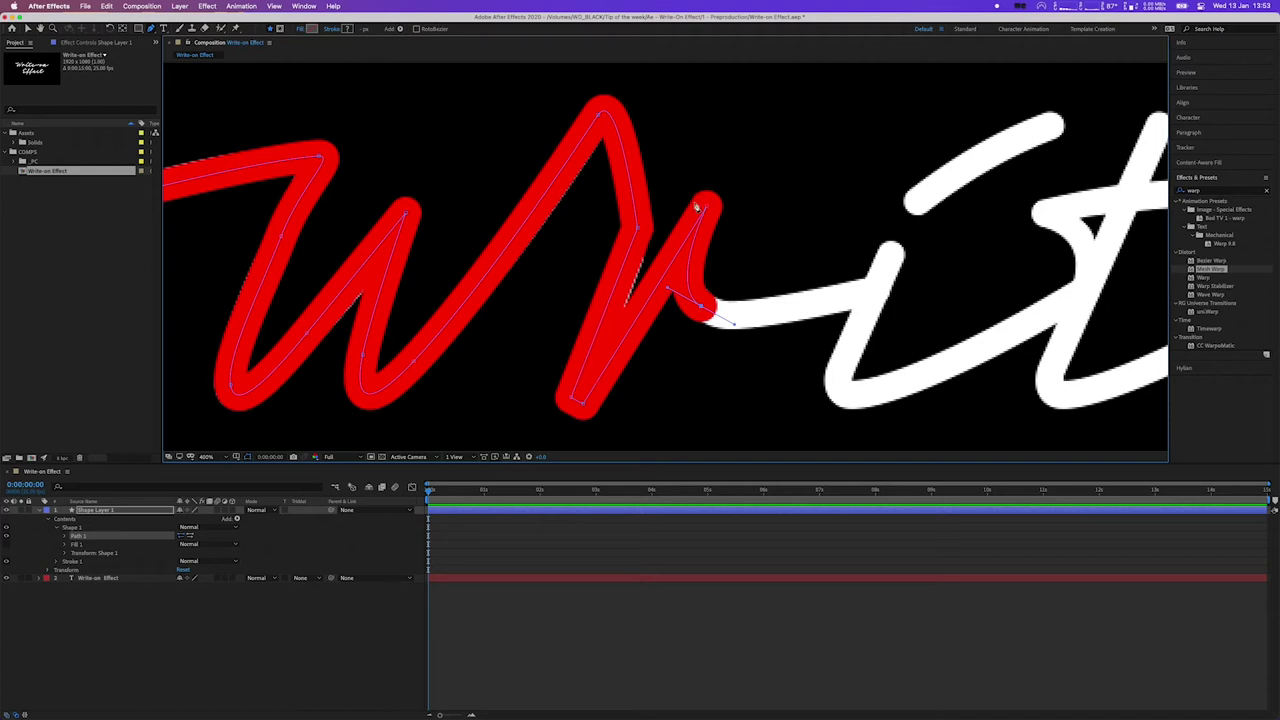
{"action": "left_click", "coordinate": [866, 291]}
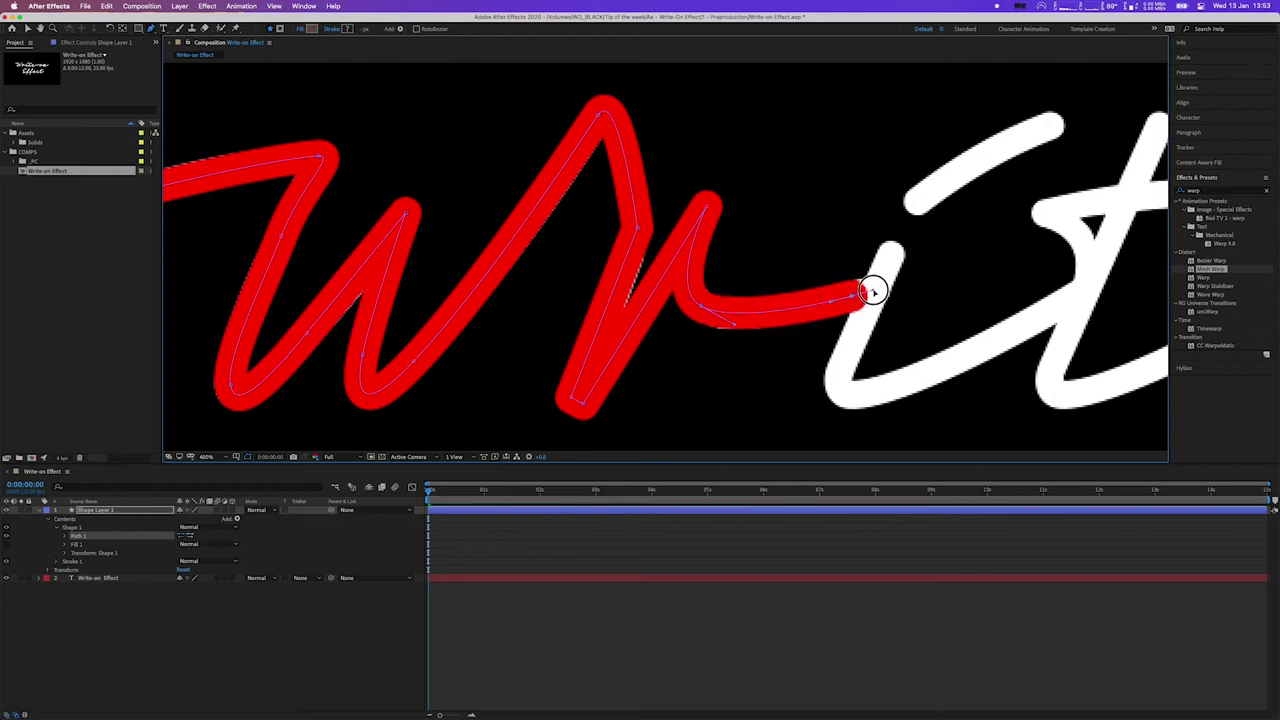
{"action": "left_click_drag", "start_coordinate": [873, 291], "coordinate": [878, 290]}
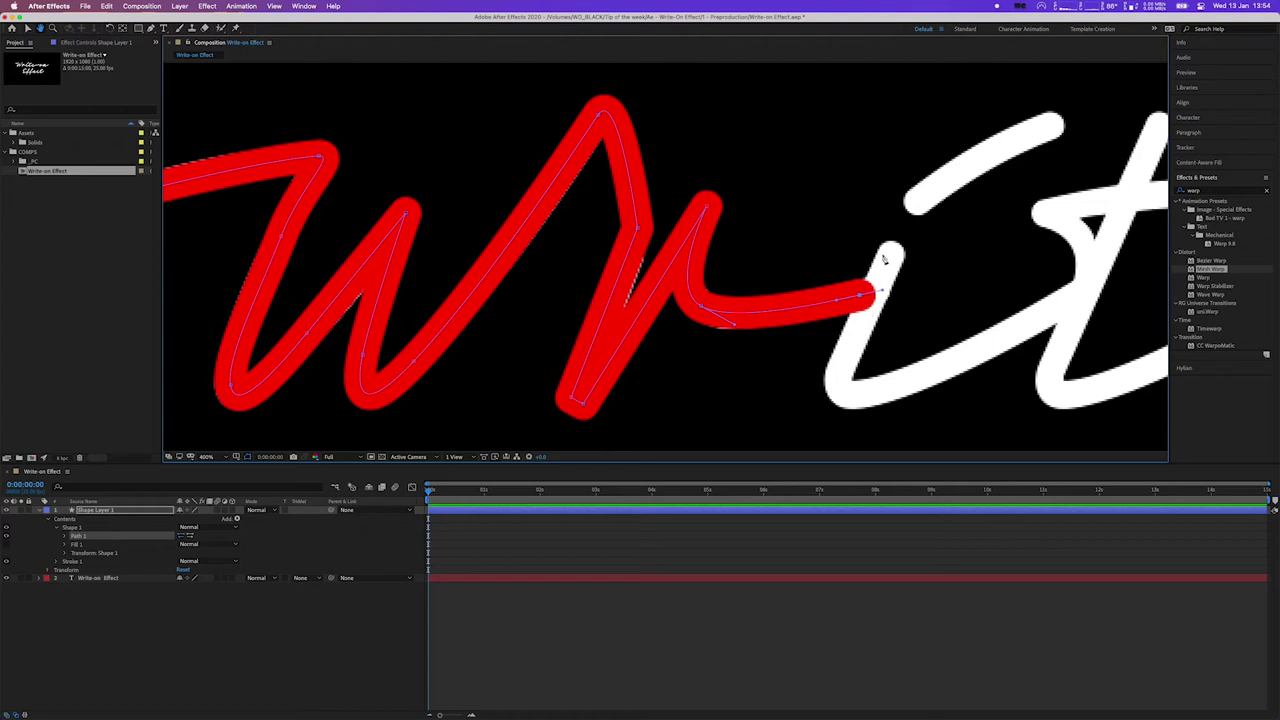
Trace the i of "Write" as a separate path on the same shape layer, down its stem and along its tail to the t
{"action": "left_click", "coordinate": [492, 515]}
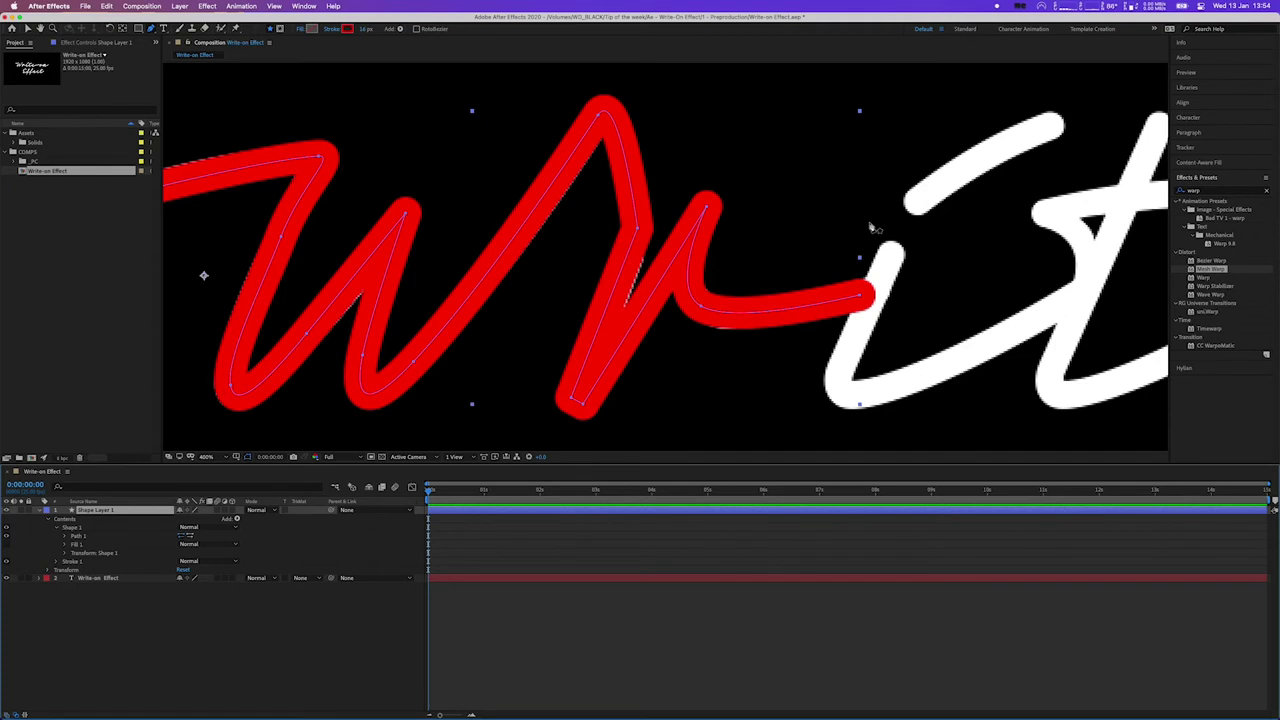
{"action": "left_click_drag", "start_coordinate": [896, 246], "coordinate": [886, 268]}
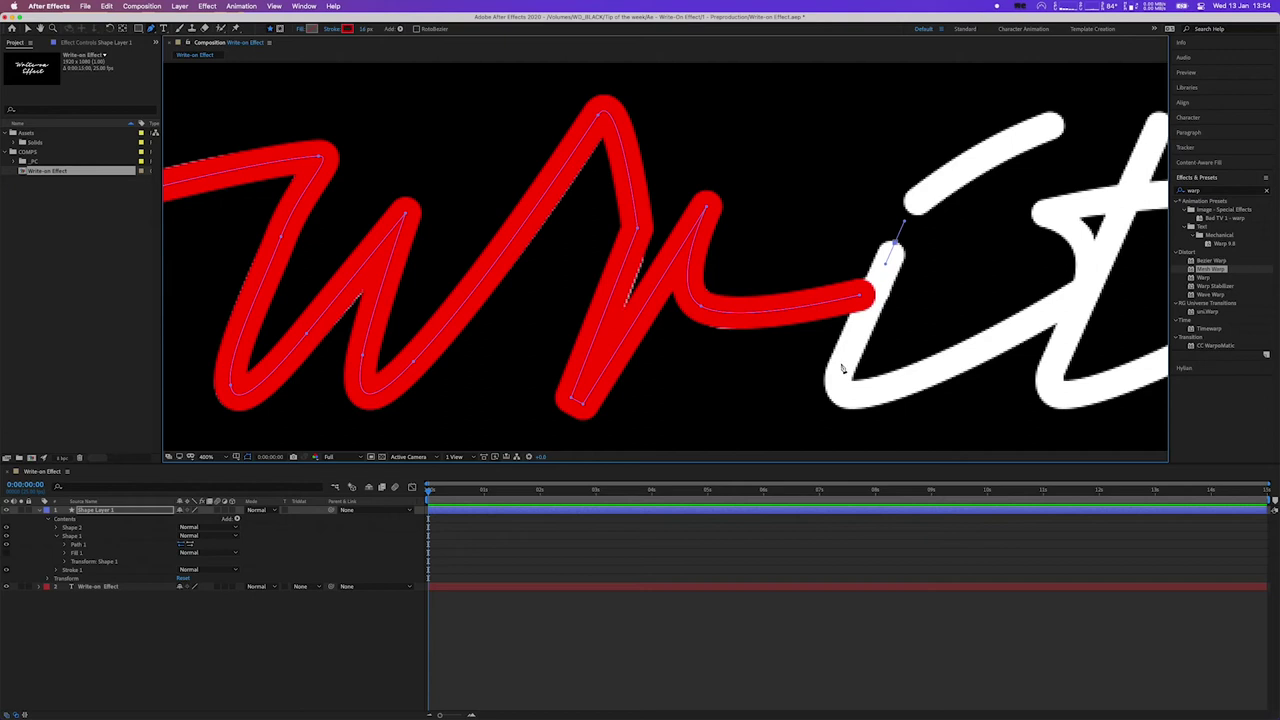
{"action": "mouse_move", "coordinate": [840, 364]}
{"action": "left_mouse_down"}
{"action": "mouse_move", "coordinate": [836, 381]}
{"action": "mouse_move", "coordinate": [958, 365]}
{"action": "mouse_move", "coordinate": [949, 371]}
{"action": "left_mouse_up"}
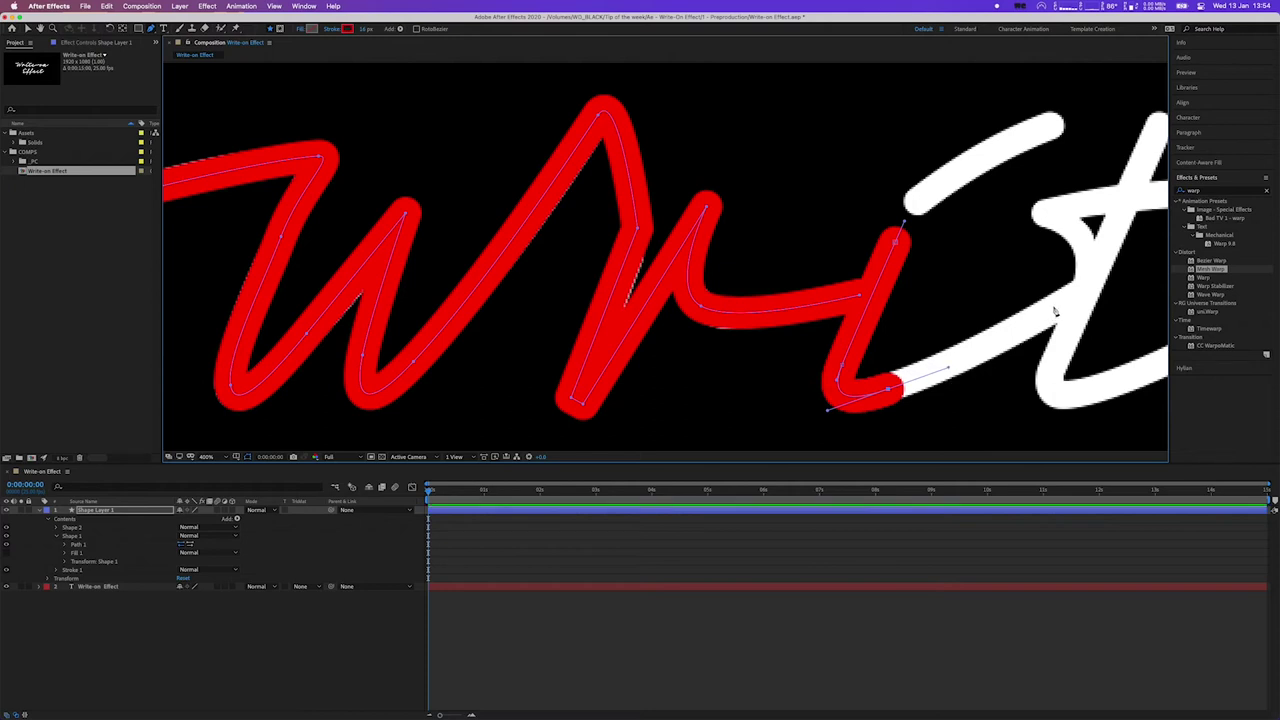
{"action": "left_click_drag", "start_coordinate": [1062, 301], "coordinate": [700, 289]}
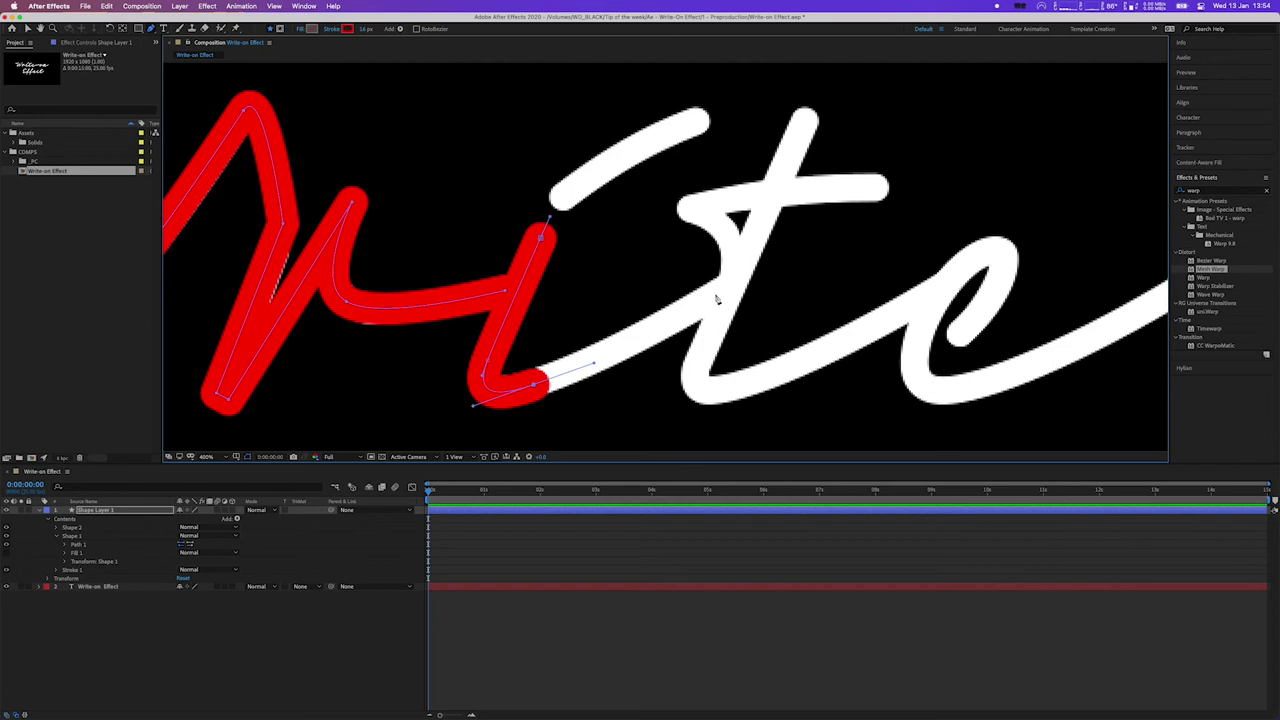
{"action": "left_click_drag", "start_coordinate": [729, 288], "coordinate": [732, 287]}
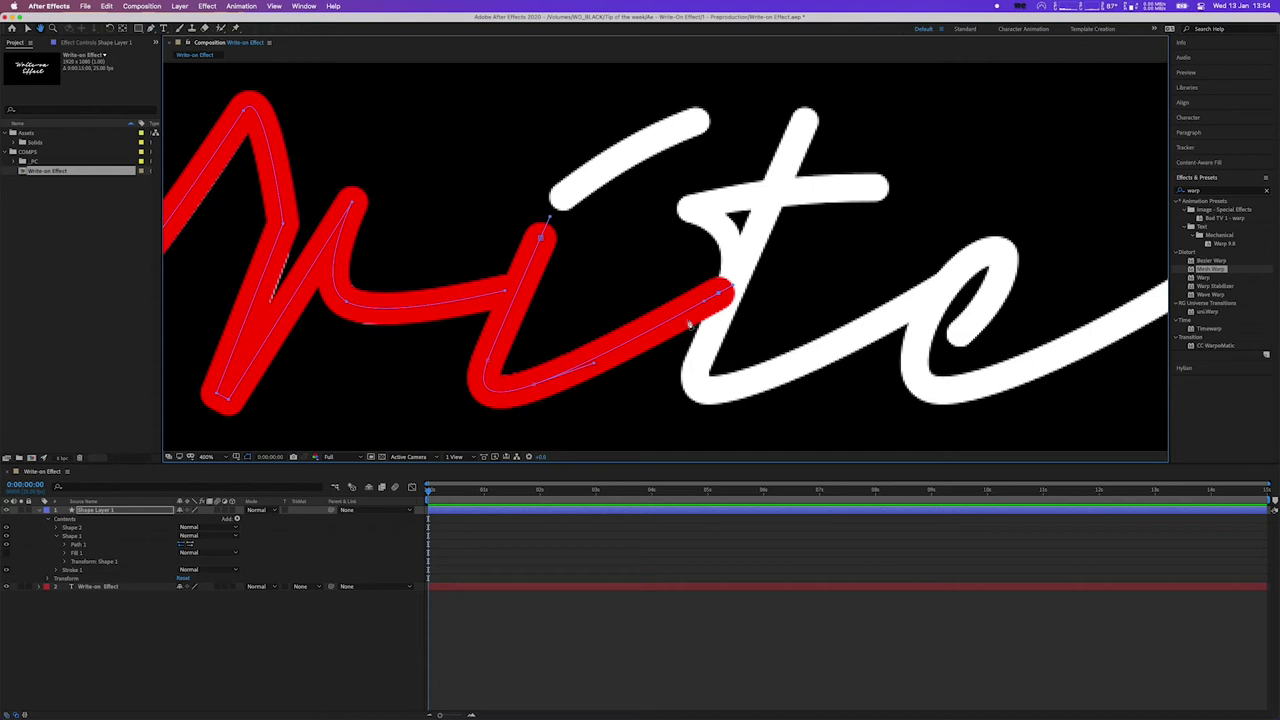
Trace the t of "Write" as a new path on the same layer, down its stem, around its lower bend and up to the e
{"action": "left_click", "coordinate": [478, 508]}
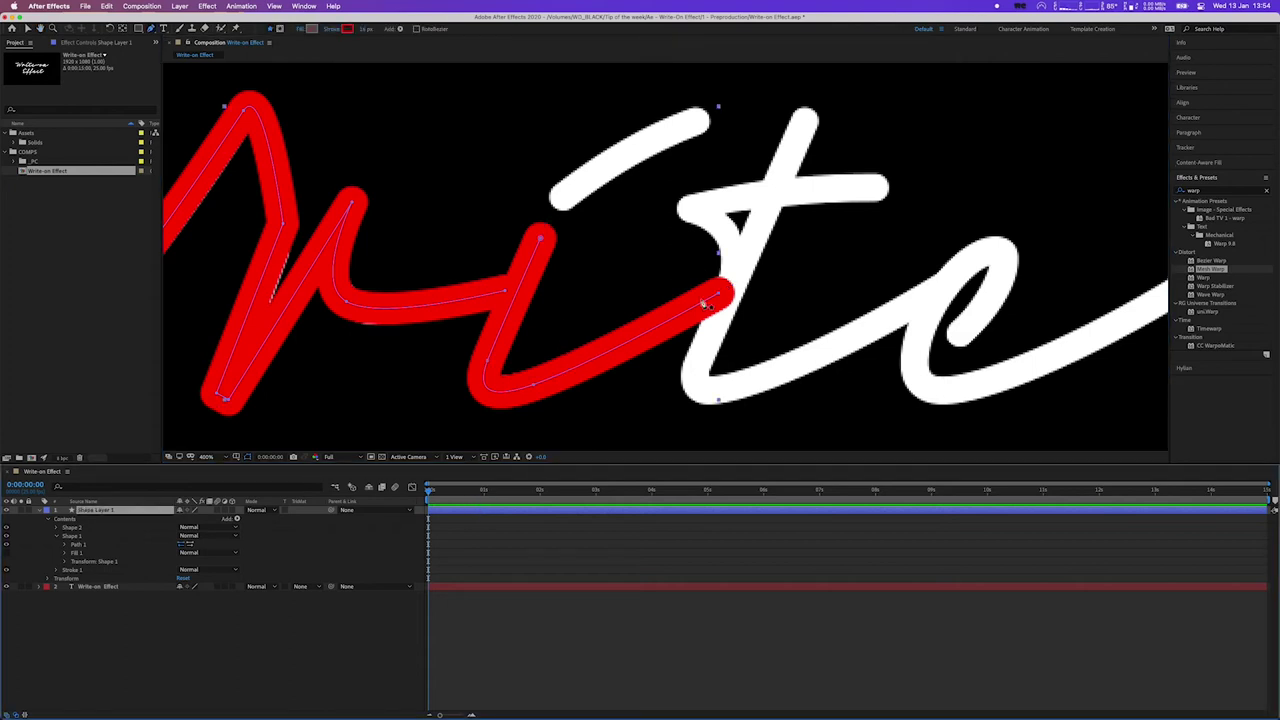
{"action": "left_click_drag", "start_coordinate": [810, 108], "coordinate": [801, 128]}
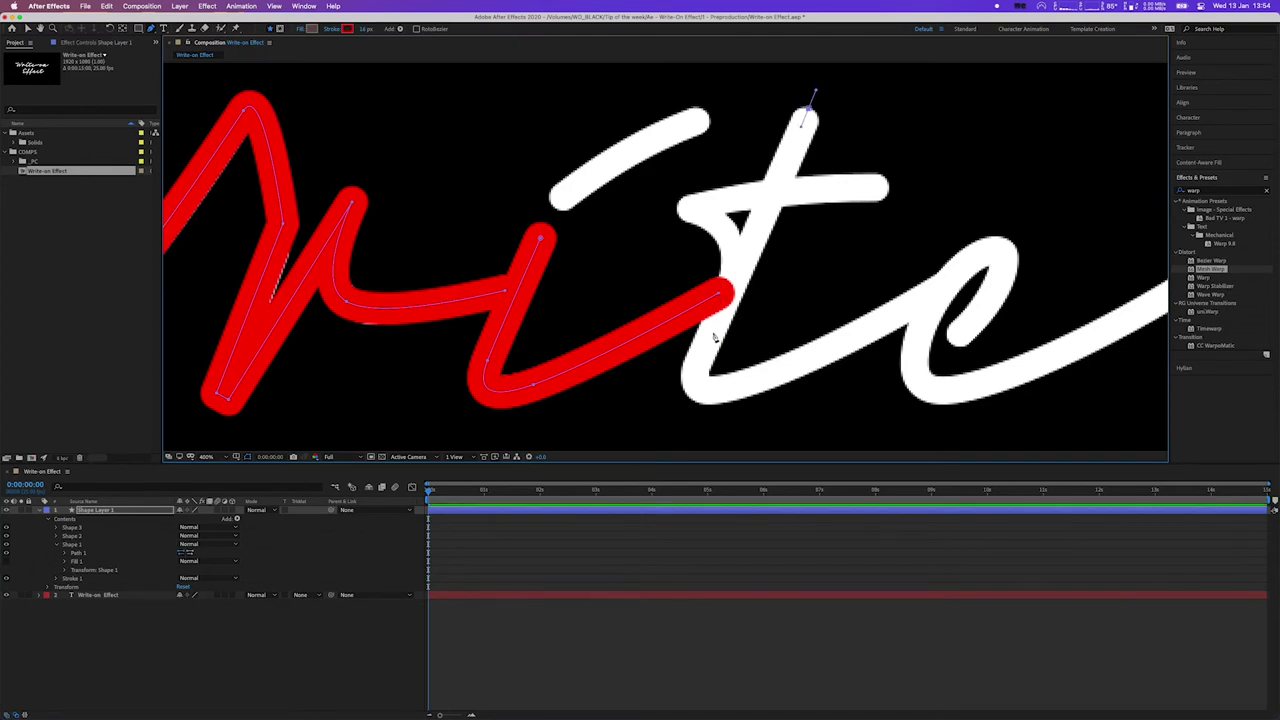
{"action": "left_click", "coordinate": [711, 335]}
{"action": "left_click_drag", "start_coordinate": [729, 390], "coordinate": [786, 373]}
{"action": "left_click", "coordinate": [938, 286]}
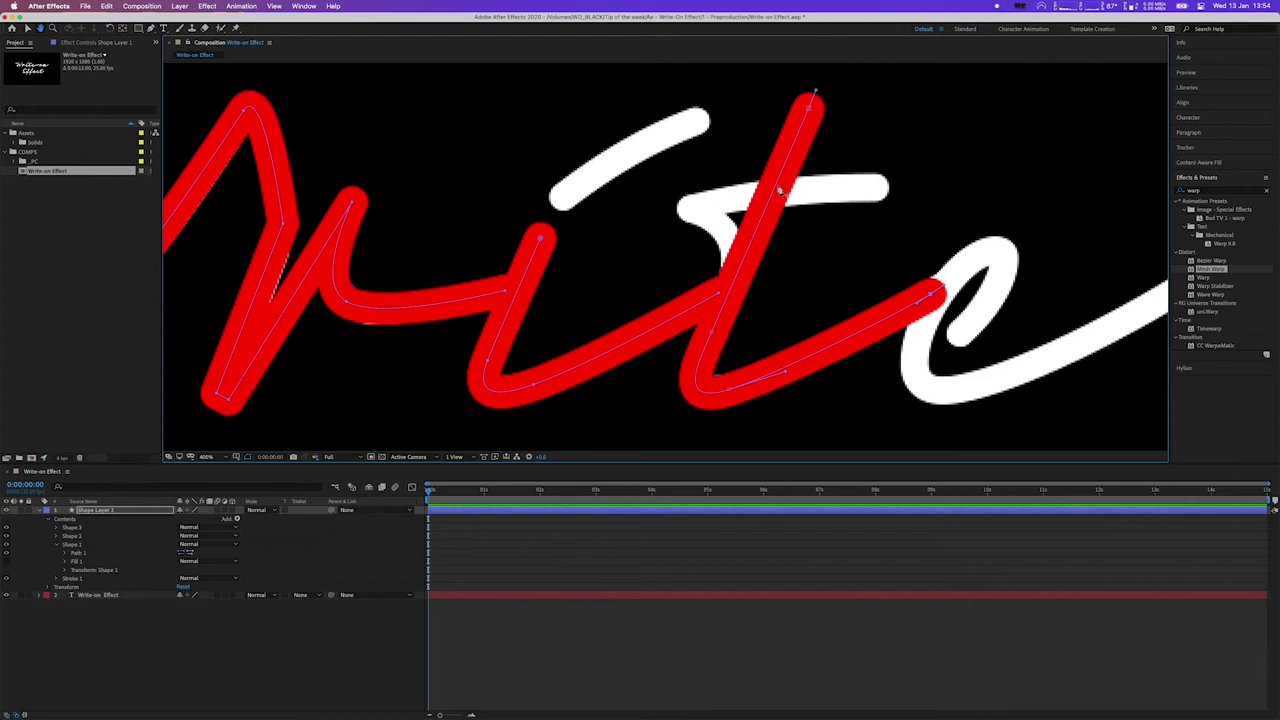
Trace the t's curved connector and crossbar as a separate path, making a sharp corner at the crossbar's start
{"action": "left_click", "coordinate": [671, 513]}
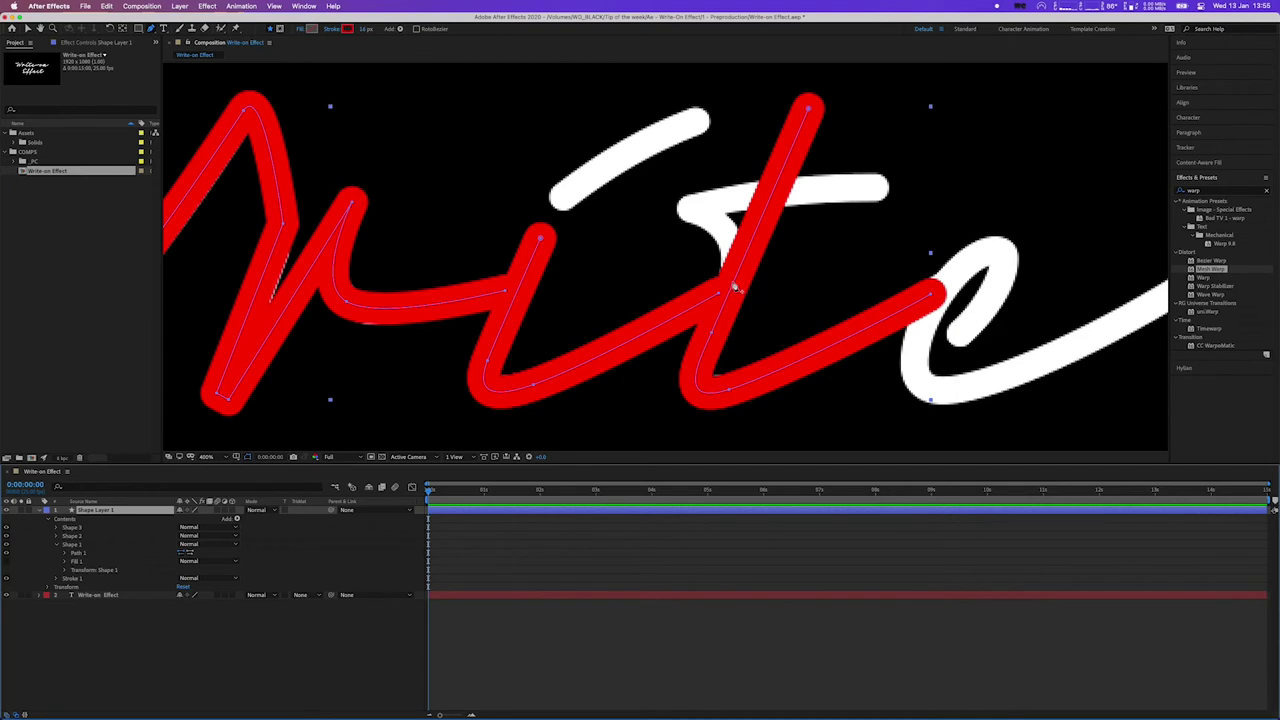
{"action": "left_click_drag", "start_coordinate": [731, 281], "coordinate": [731, 257]}
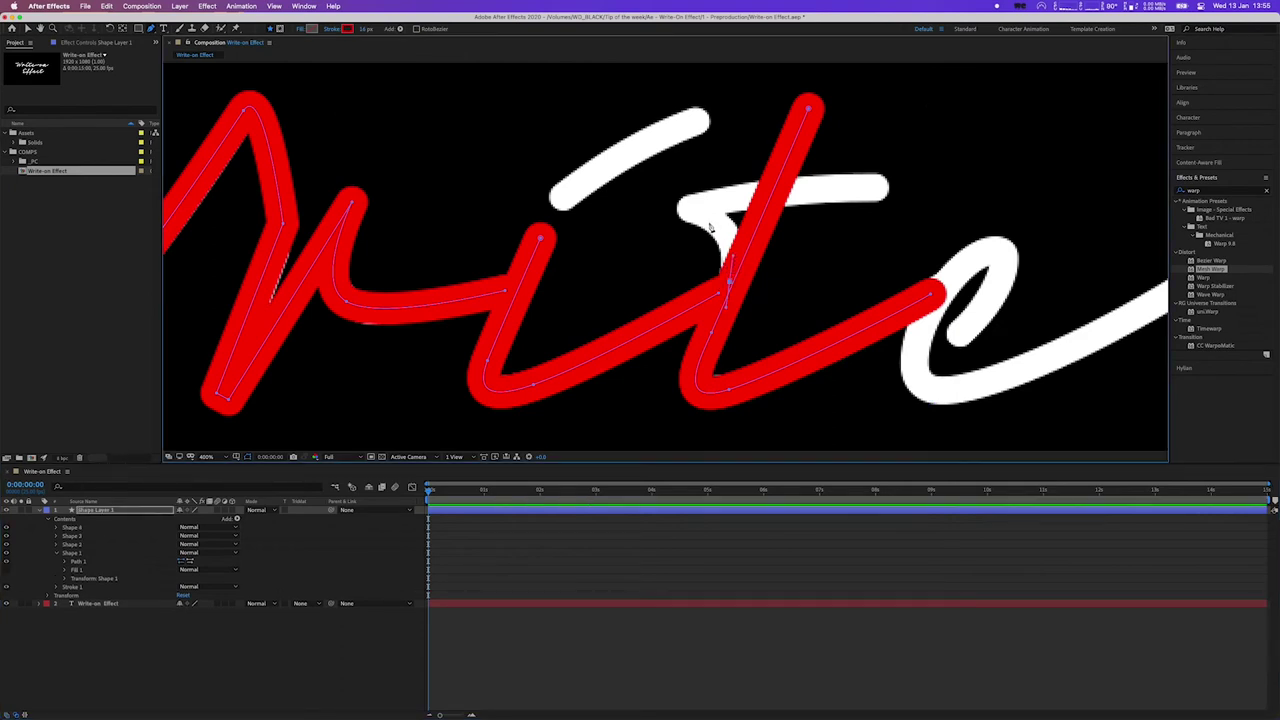
{"action": "left_click_drag", "start_coordinate": [690, 212], "coordinate": [656, 213]}
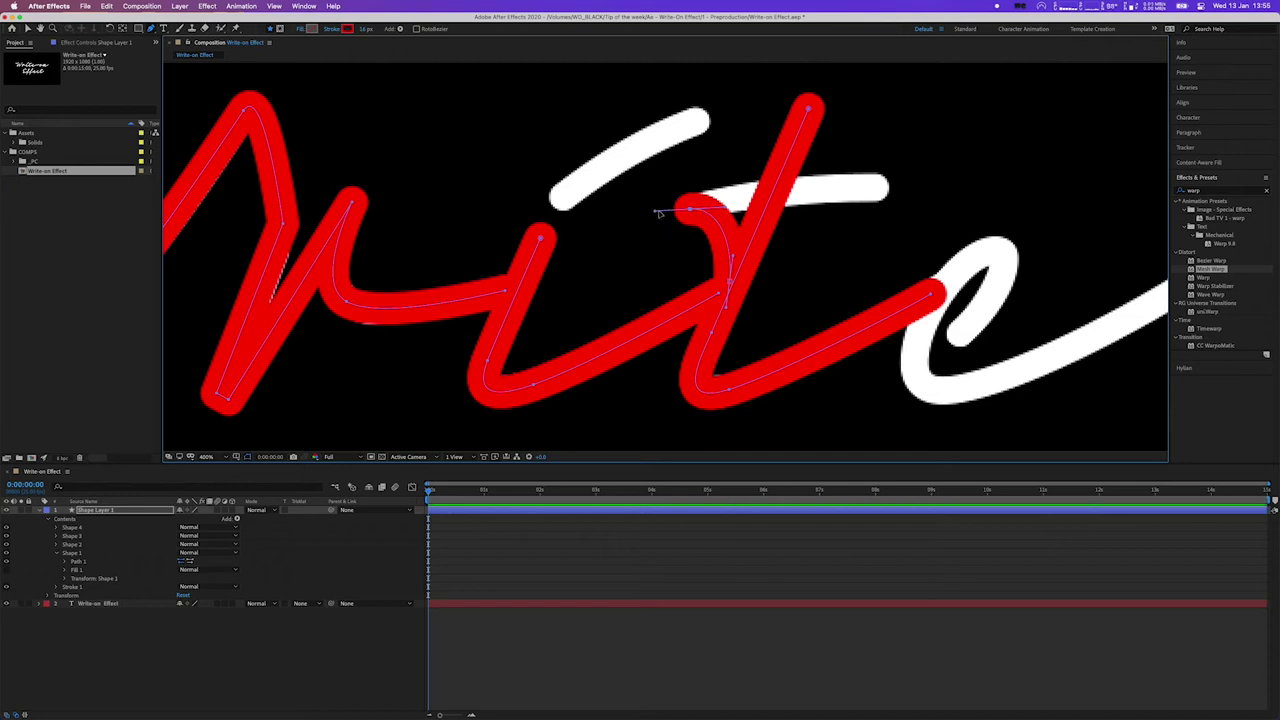
{"action": "mouse_move", "coordinate": [656, 213]}
{"action": "left_mouse_down"}
{"action": "mouse_move", "coordinate": [740, 191]}
{"action": "mouse_move", "coordinate": [637, 177]}
{"action": "mouse_move", "coordinate": [662, 213]}
{"action": "mouse_move", "coordinate": [706, 189]}
{"action": "mouse_move", "coordinate": [718, 205]}
{"action": "left_mouse_up"}
{"action": "mouse_move", "coordinate": [889, 189]}
{"action": "left_mouse_down"}
{"action": "mouse_move", "coordinate": [962, 191]}
{"action": "mouse_move", "coordinate": [796, 151]}
{"action": "left_mouse_up"}
{"action": "key", "text": "g"}
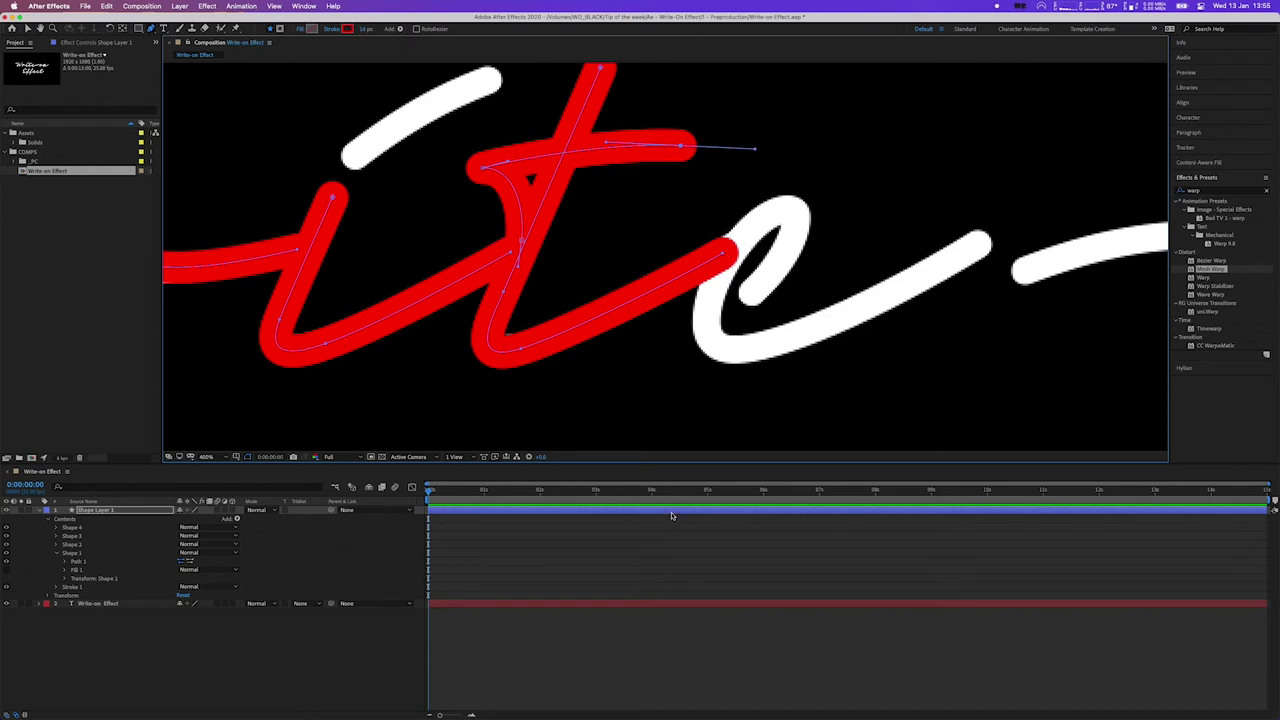
Trace the e of "Write" as a new path, over its loop, around its lower bend and along its tail to the end
{"action": "left_click", "coordinate": [672, 516]}
{"action": "left_click_drag", "start_coordinate": [743, 302], "coordinate": [762, 285]}
{"action": "mouse_move", "coordinate": [786, 190]}
{"action": "left_mouse_down"}
{"action": "mouse_move", "coordinate": [791, 200]}
{"action": "mouse_move", "coordinate": [786, 191]}
{"action": "left_mouse_up"}
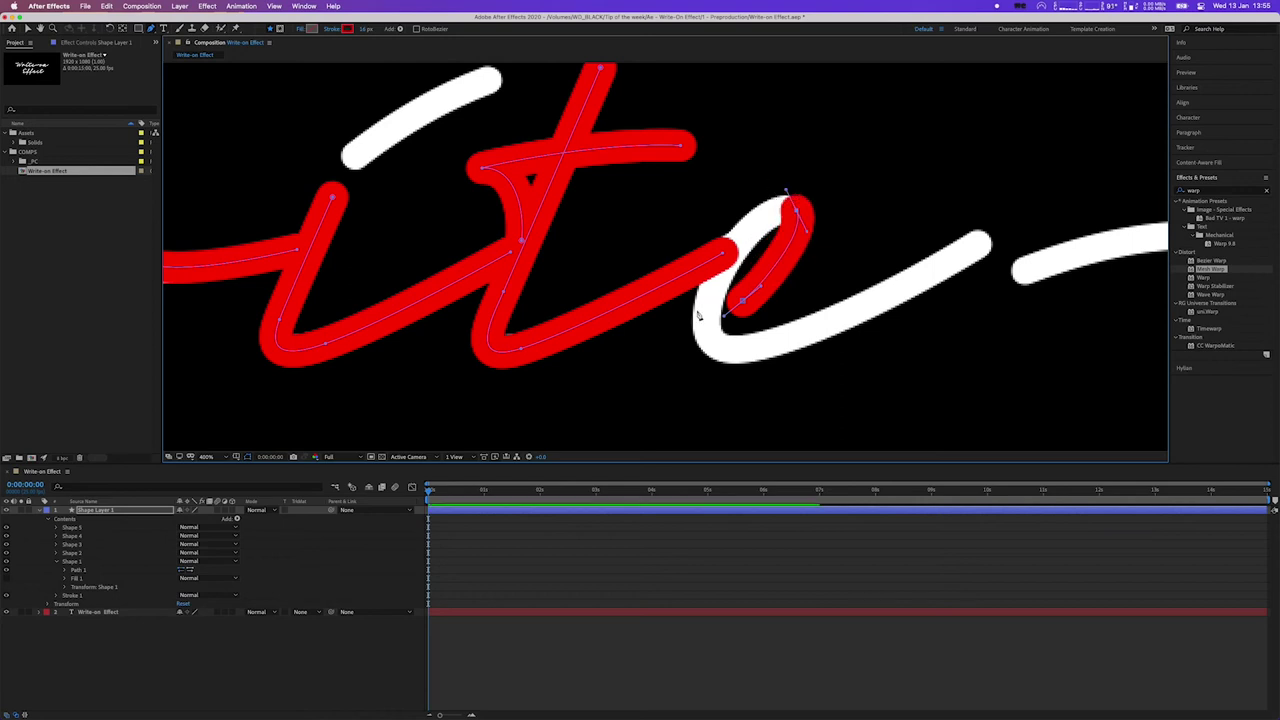
{"action": "left_click_drag", "start_coordinate": [705, 298], "coordinate": [700, 340]}
{"action": "left_click_drag", "start_coordinate": [779, 347], "coordinate": [839, 320]}
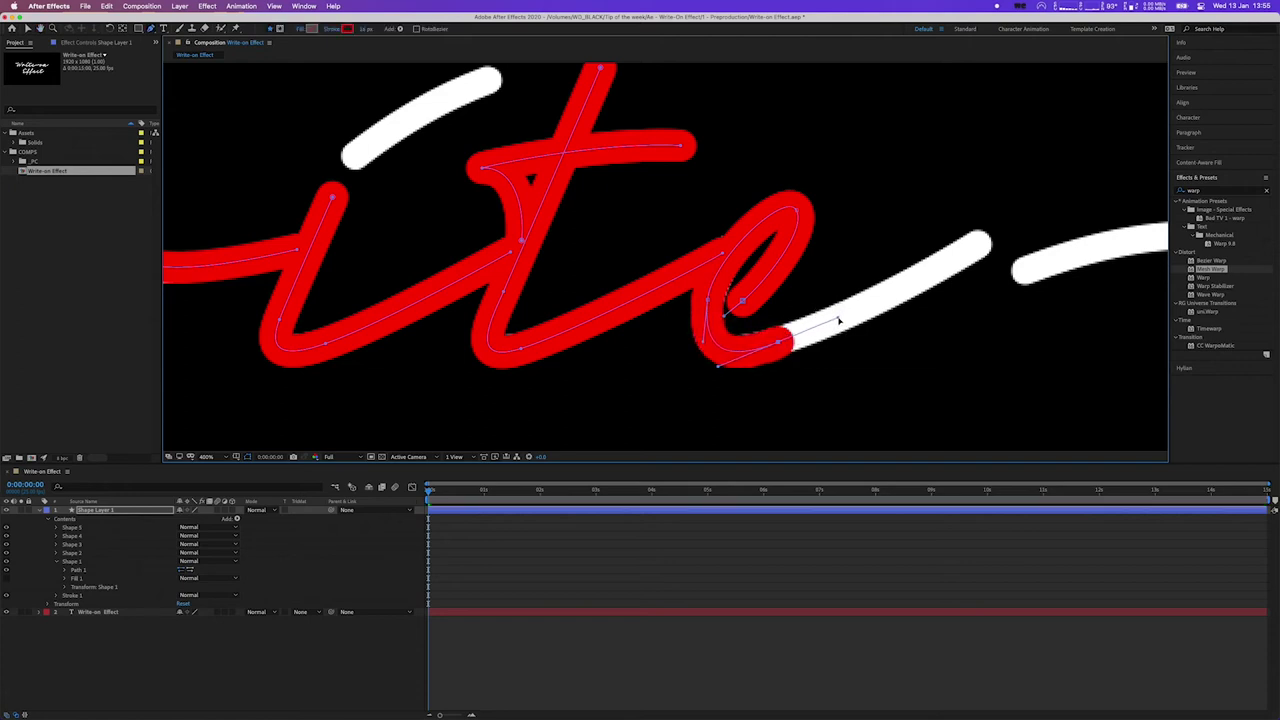
{"action": "left_click", "coordinate": [989, 238]}
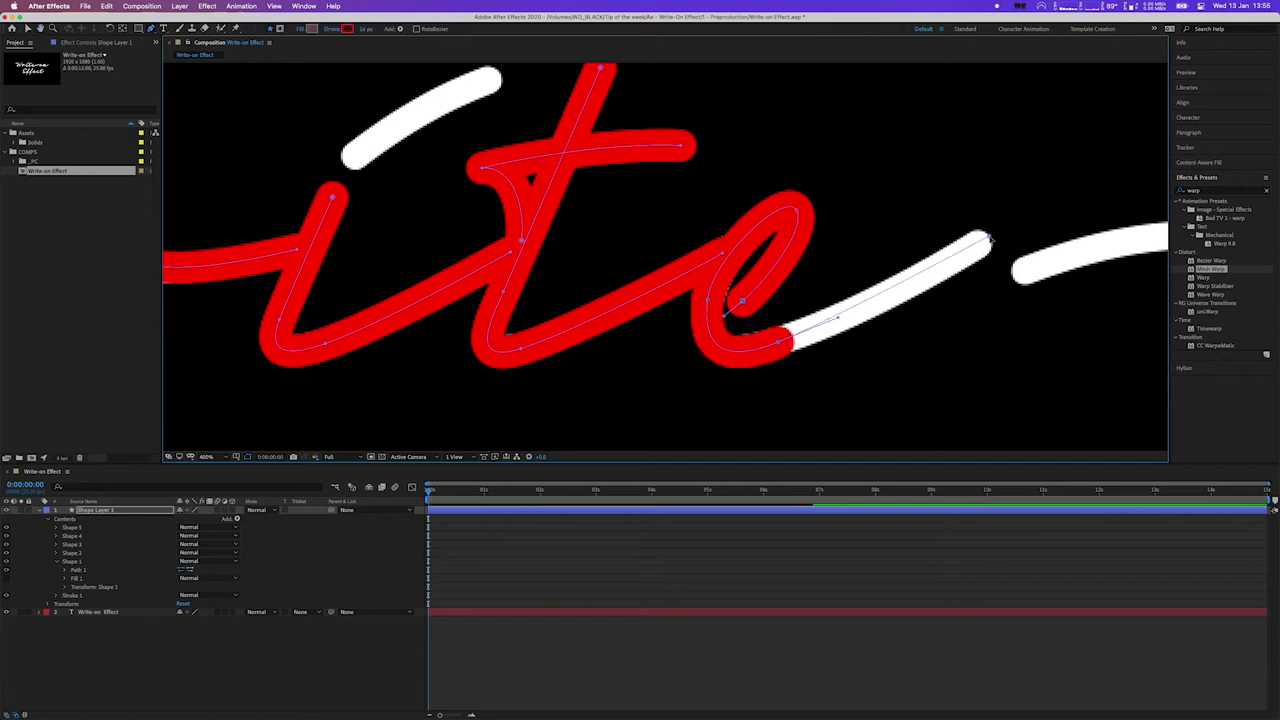
{"action": "left_click_drag", "start_coordinate": [838, 320], "coordinate": [865, 316]}
Trace the hyphen between "Write" and "on" as a separate, slightly curved path
{"action": "mouse_move", "coordinate": [966, 291]}
{"action": "left_mouse_down"}
{"action": "mouse_move", "coordinate": [709, 363]}
{"action": "mouse_move", "coordinate": [686, 347]}
{"action": "mouse_move", "coordinate": [709, 323]}
{"action": "left_mouse_up"}
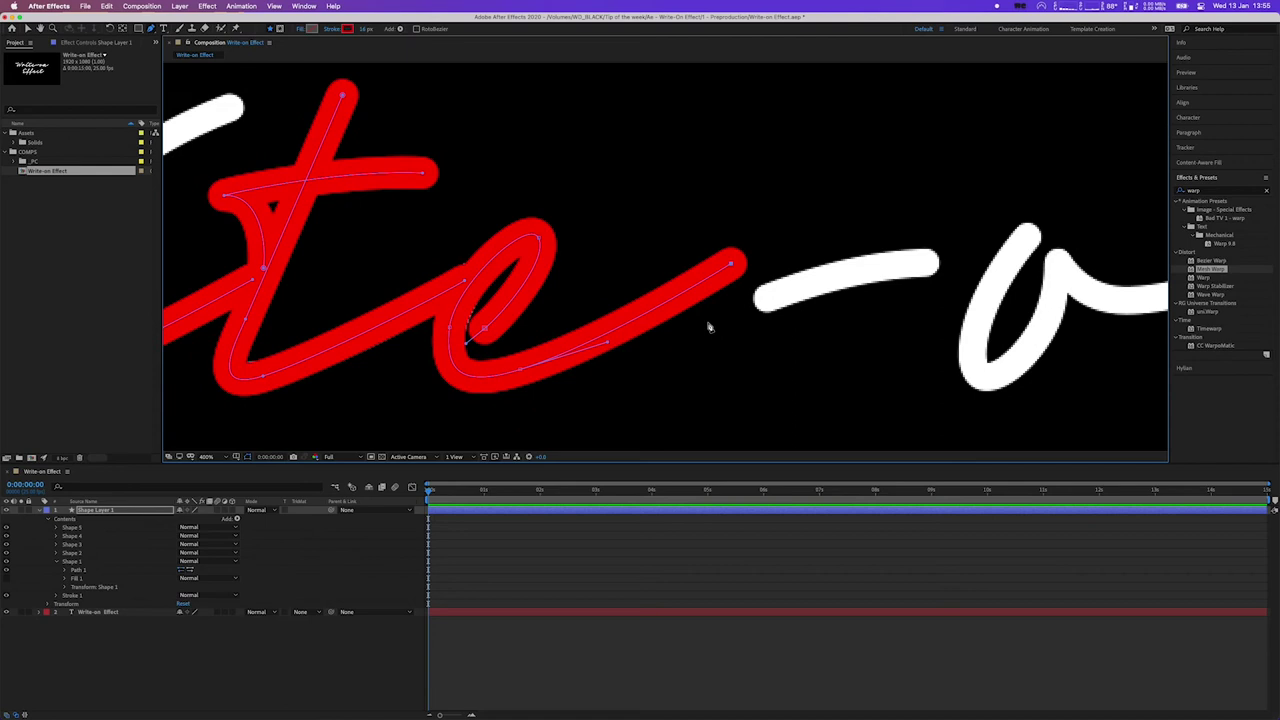
{"action": "scroll", "coordinate": [708, 326], "scroll_direction": "down", "scroll_amount": 2}
{"action": "scroll", "coordinate": [709, 326], "scroll_direction": "up", "scroll_amount": 1}
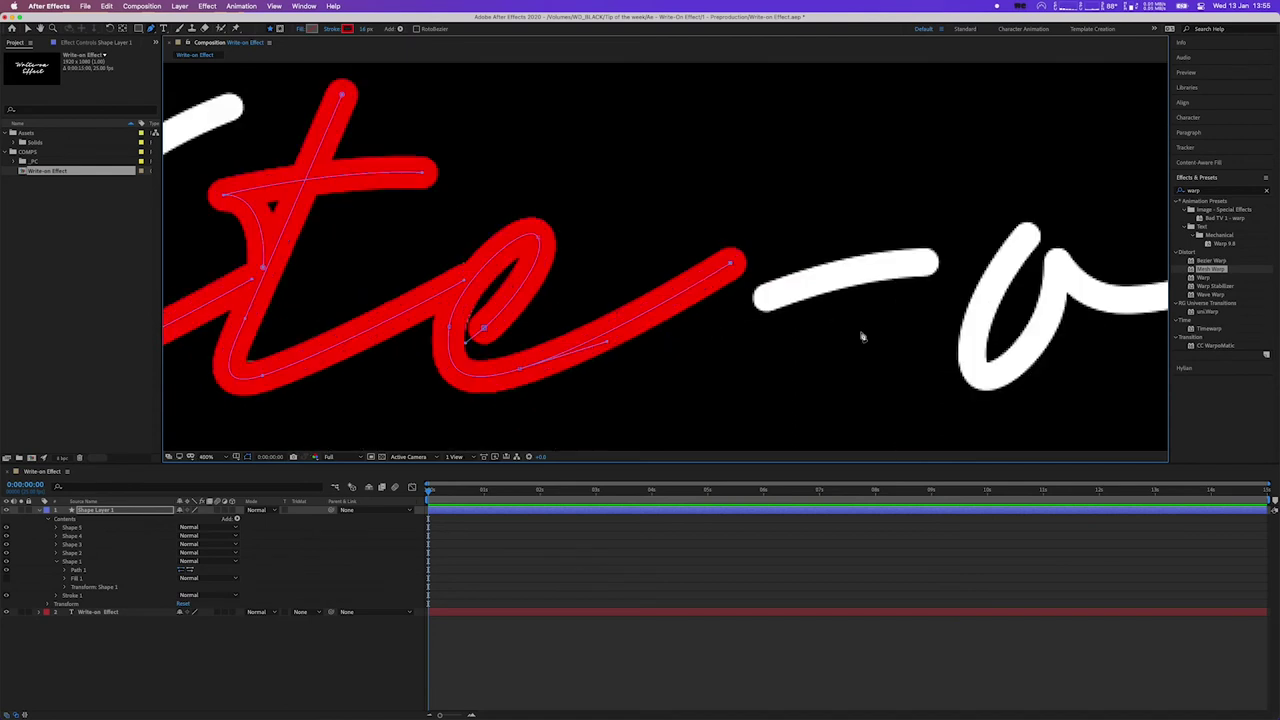
{"action": "left_click_drag", "start_coordinate": [860, 334], "coordinate": [771, 343]}
{"action": "scroll", "coordinate": [771, 343], "scroll_direction": "up", "scroll_amount": 1}
{"action": "scroll", "coordinate": [628, 274], "scroll_direction": "up", "scroll_amount": 1}
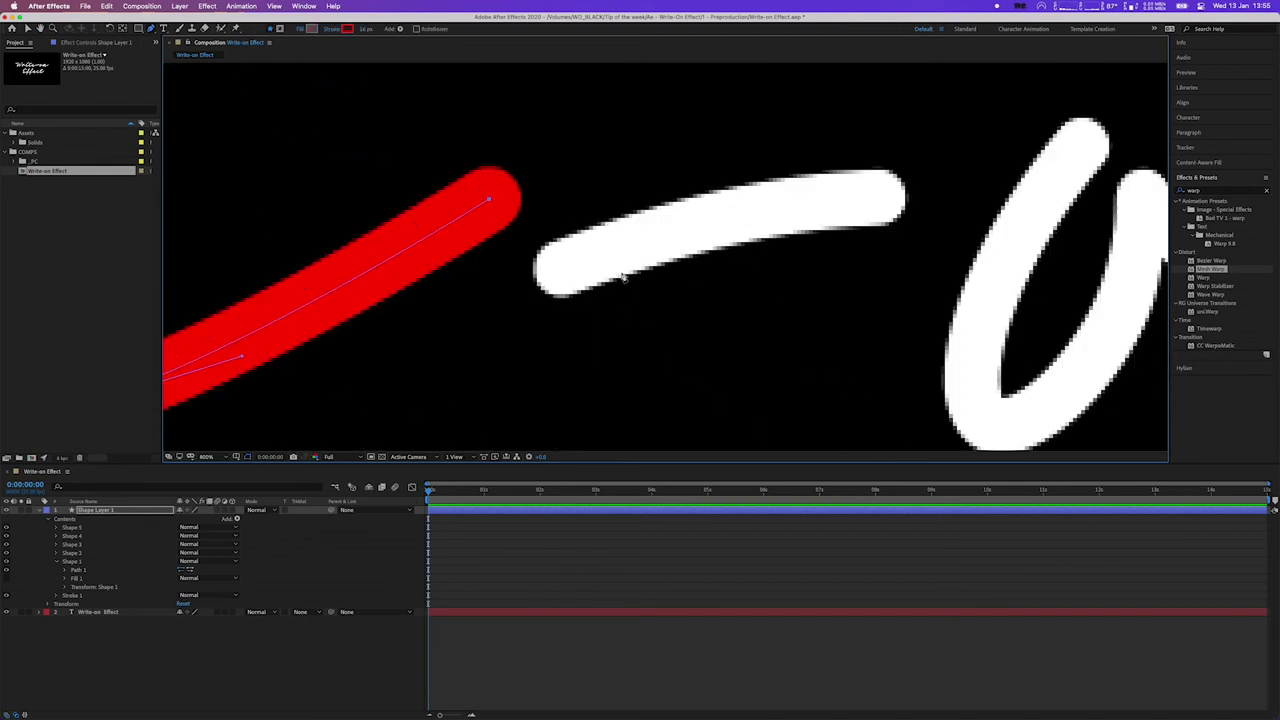
{"action": "left_click_drag", "start_coordinate": [720, 302], "coordinate": [660, 357]}
{"action": "left_click_drag", "start_coordinate": [474, 340], "coordinate": [524, 321]}
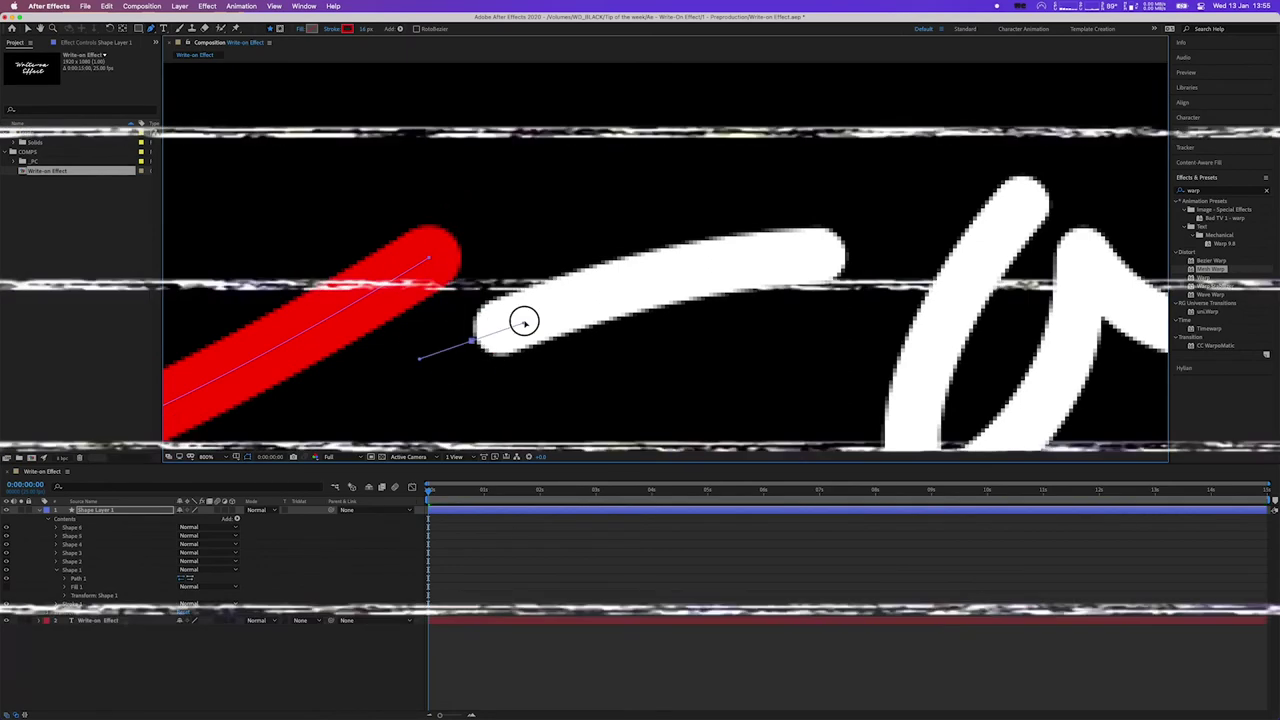
{"action": "scroll", "coordinate": [524, 321], "scroll_direction": "down", "scroll_amount": 1}
{"action": "left_click", "coordinate": [571, 194]}
Trace the o of "on" with its connecting tail, and the n up to its second peak
{"action": "left_click", "coordinate": [663, 354]}
{"action": "left_click", "coordinate": [874, 223]}
{"action": "left_click", "coordinate": [1005, 165]}
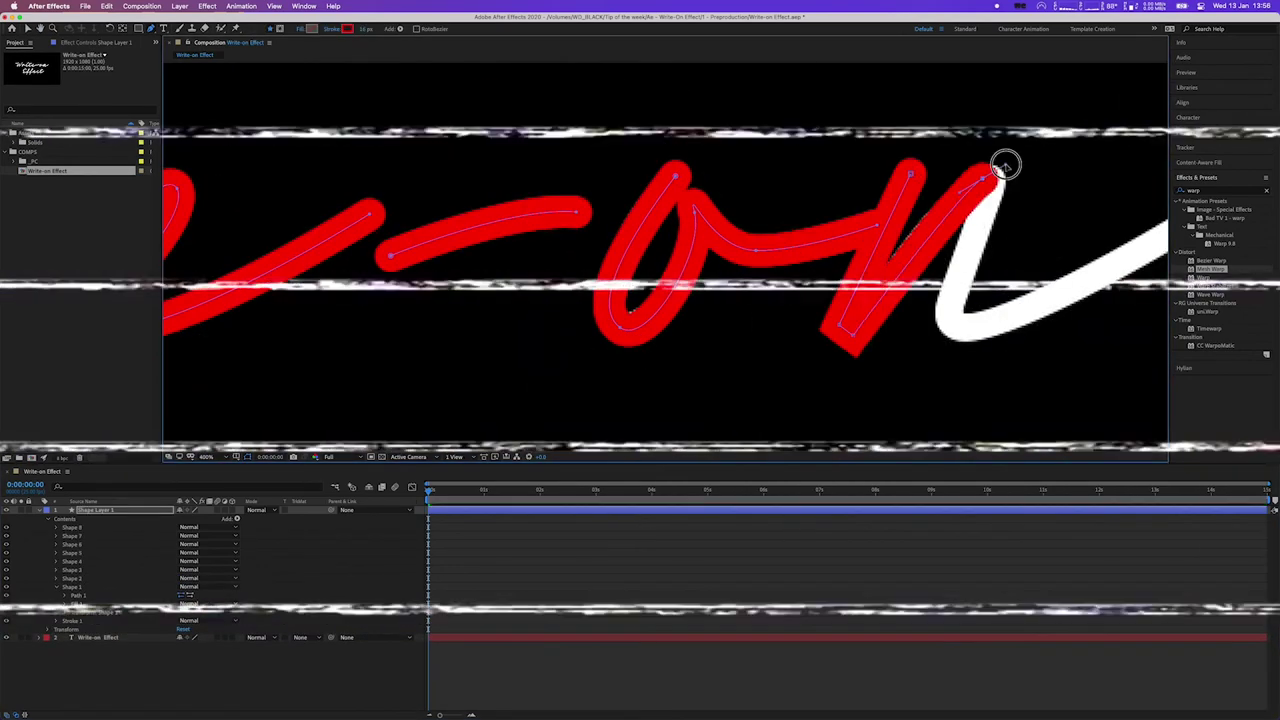
Trace the capital E of "Effect" as a new path from its upper tip through both curves to its lower bend
{"action": "scroll", "coordinate": [877, 157], "scroll_direction": "down", "scroll_amount": 5}
{"action": "left_click", "coordinate": [707, 200]}
{"action": "left_click", "coordinate": [704, 102]}
{"action": "left_click", "coordinate": [520, 206]}
{"action": "left_click", "coordinate": [569, 283]}
{"action": "left_click", "coordinate": [508, 355]}
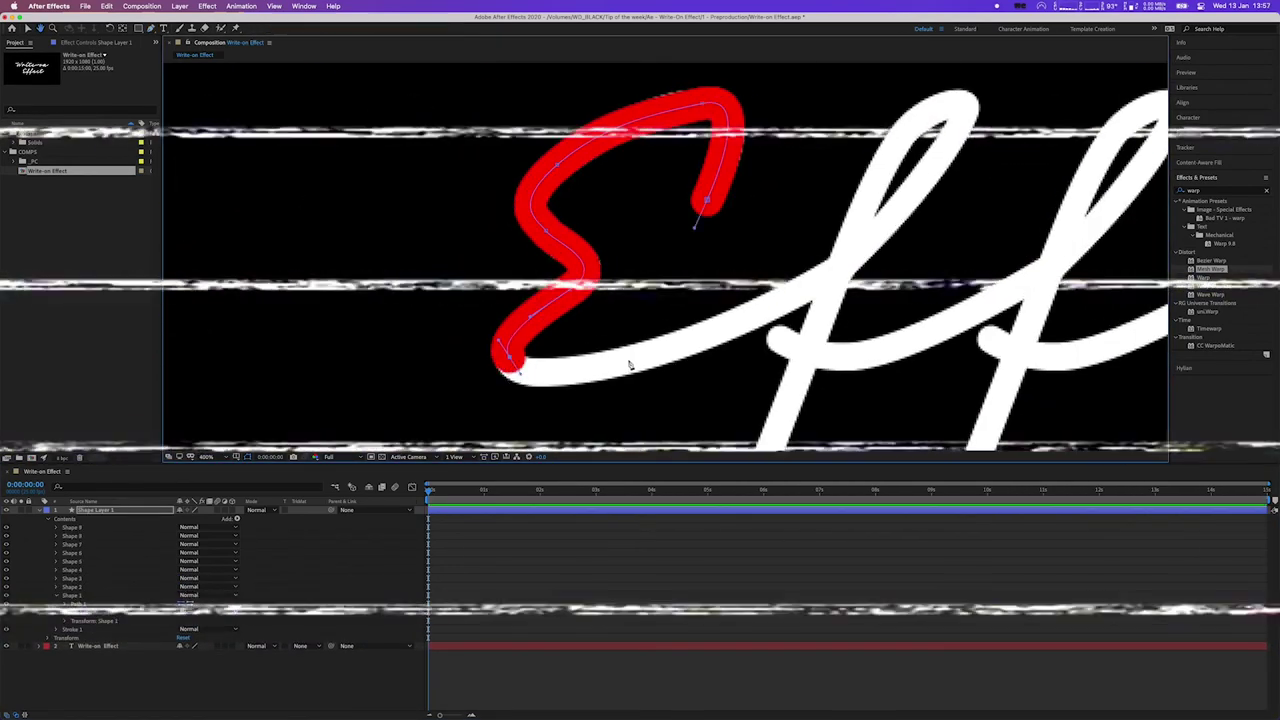
Extend the E's tail into the first f and trace both f's of "Effect", including their tall loops and crossing strokes
{"action": "scroll", "coordinate": [630, 365], "scroll_direction": "right", "scroll_amount": 5}
{"action": "left_click", "coordinate": [413, 317]}
{"action": "left_click", "coordinate": [610, 92]}
{"action": "left_click", "coordinate": [621, 318]}
{"action": "left_click", "coordinate": [820, 90]}
{"action": "left_click", "coordinate": [720, 340]}
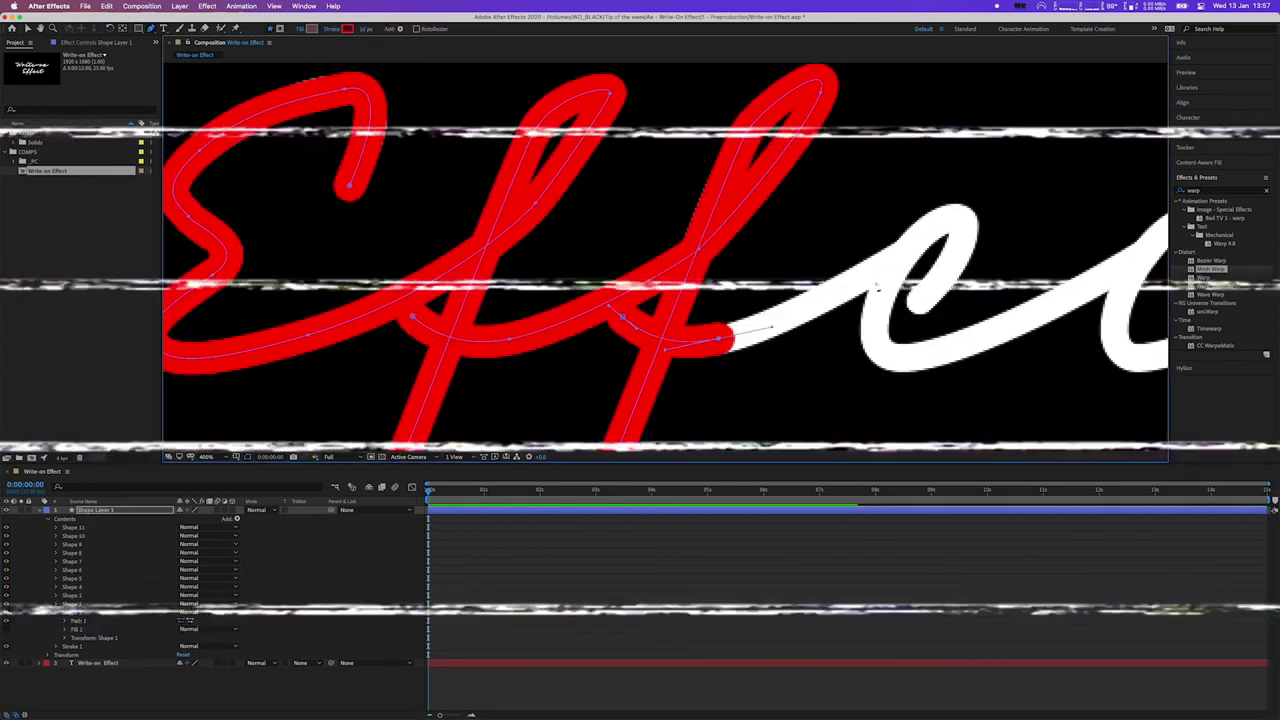
Trace the second e of "Effect" with its tail, and the c around its upper curve toward its lower bend
{"action": "scroll", "coordinate": [640, 300], "scroll_direction": "right", "scroll_amount": 4}
{"action": "left_click", "coordinate": [683, 386]}
{"action": "left_click", "coordinate": [745, 242]}
{"action": "left_click", "coordinate": [894, 251]}
{"action": "left_click", "coordinate": [985, 248]}
{"action": "left_click", "coordinate": [945, 366]}
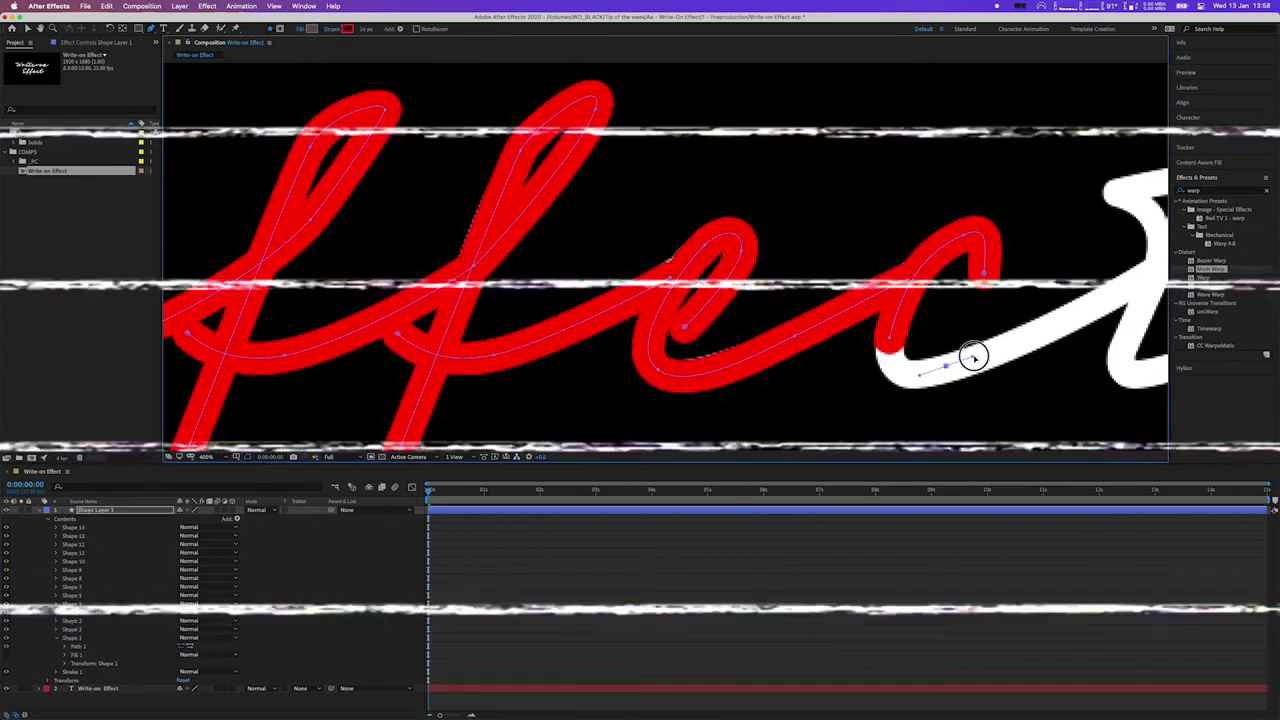
Complete the c's tail and trace the final t of "Effect" with its stem, tail and crossbar
{"action": "scroll", "coordinate": [973, 357], "scroll_direction": "right", "scroll_amount": 4}
{"action": "left_click", "coordinate": [920, 125]}
{"action": "left_click", "coordinate": [840, 405]}
{"action": "left_click", "coordinate": [1075, 295]}
{"action": "left_click", "coordinate": [795, 232]}
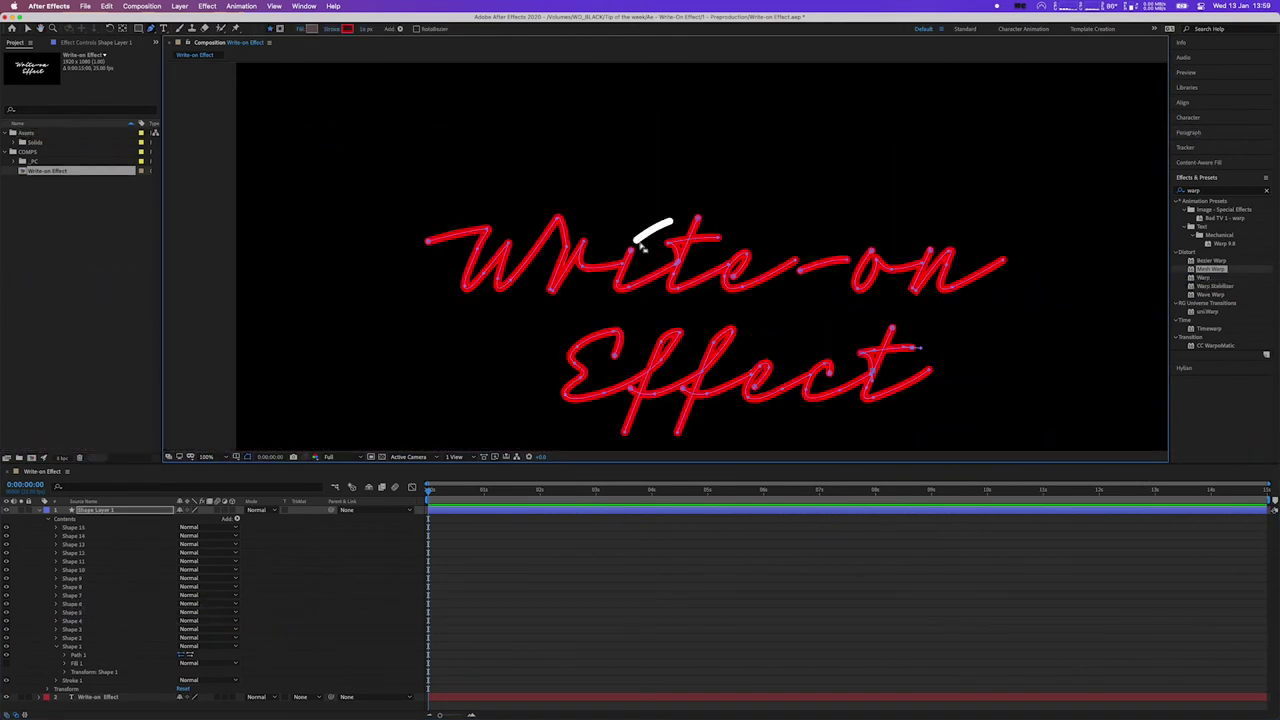
Trace the slanted dot stroke above the i of "Write" as a separate curved path on the same shape layer
{"action": "scroll", "coordinate": [640, 250], "scroll_direction": "up", "scroll_amount": 4}
{"action": "left_click_drag", "start_coordinate": [655, 243], "coordinate": [628, 327]}
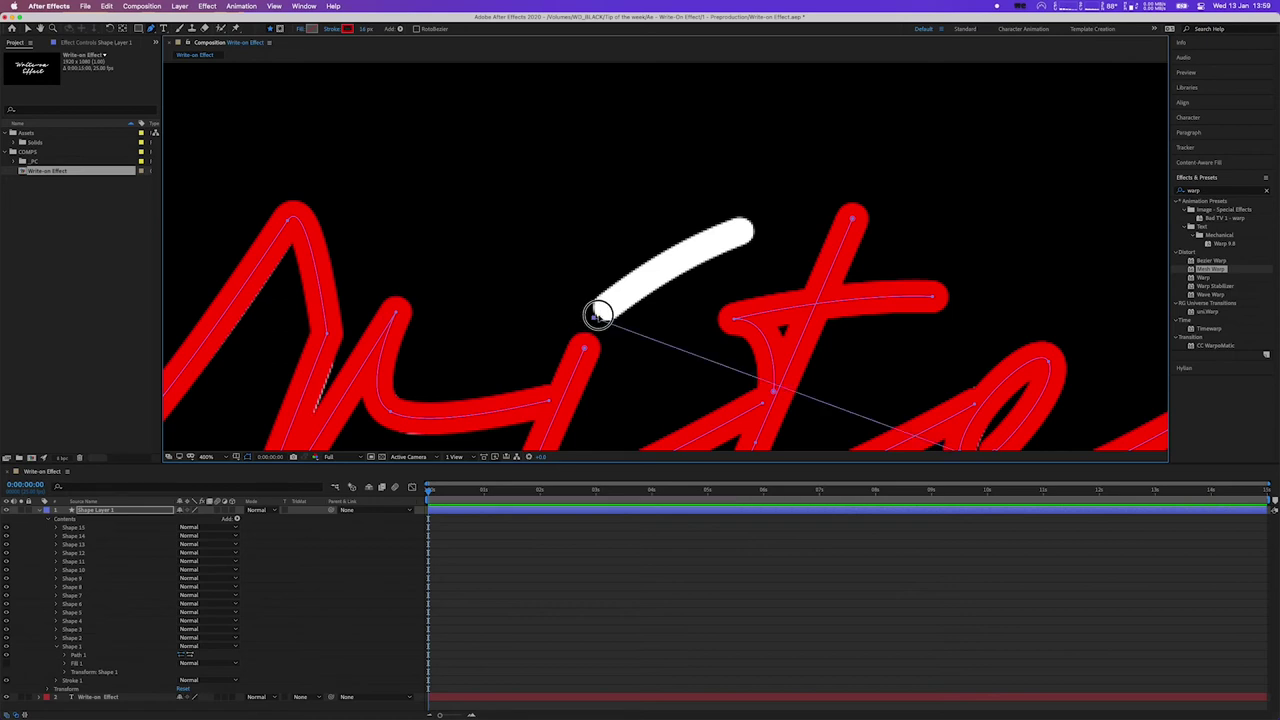
{"action": "left_click", "coordinate": [595, 318]}
{"action": "key", "text": "super+z"}
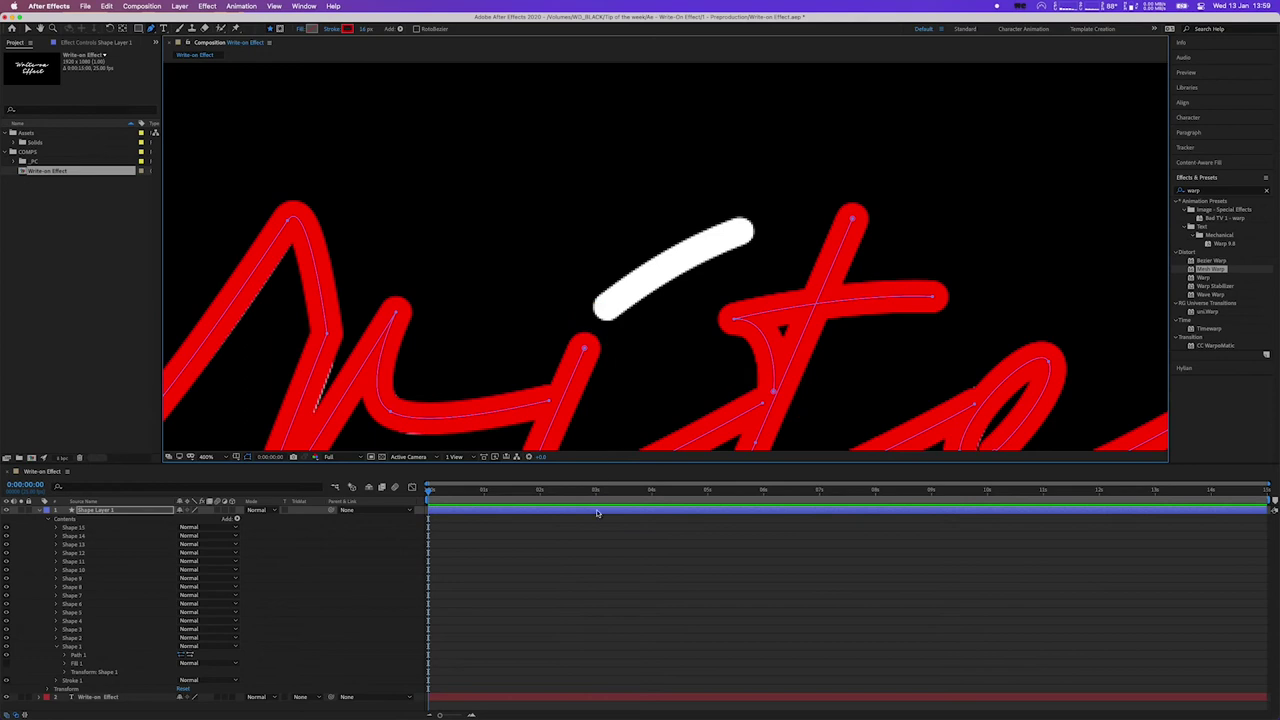
{"action": "left_click_drag", "start_coordinate": [592, 319], "coordinate": [637, 288]}
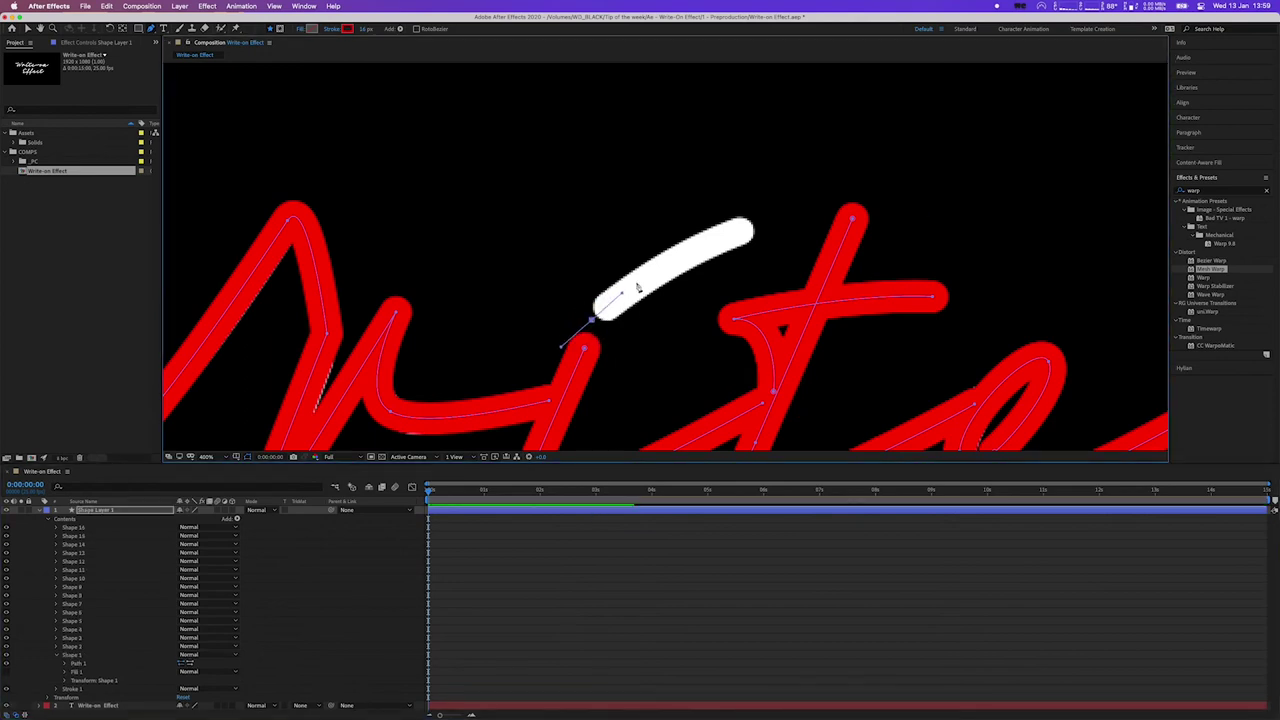
{"action": "left_click_drag", "start_coordinate": [755, 229], "coordinate": [814, 206]}
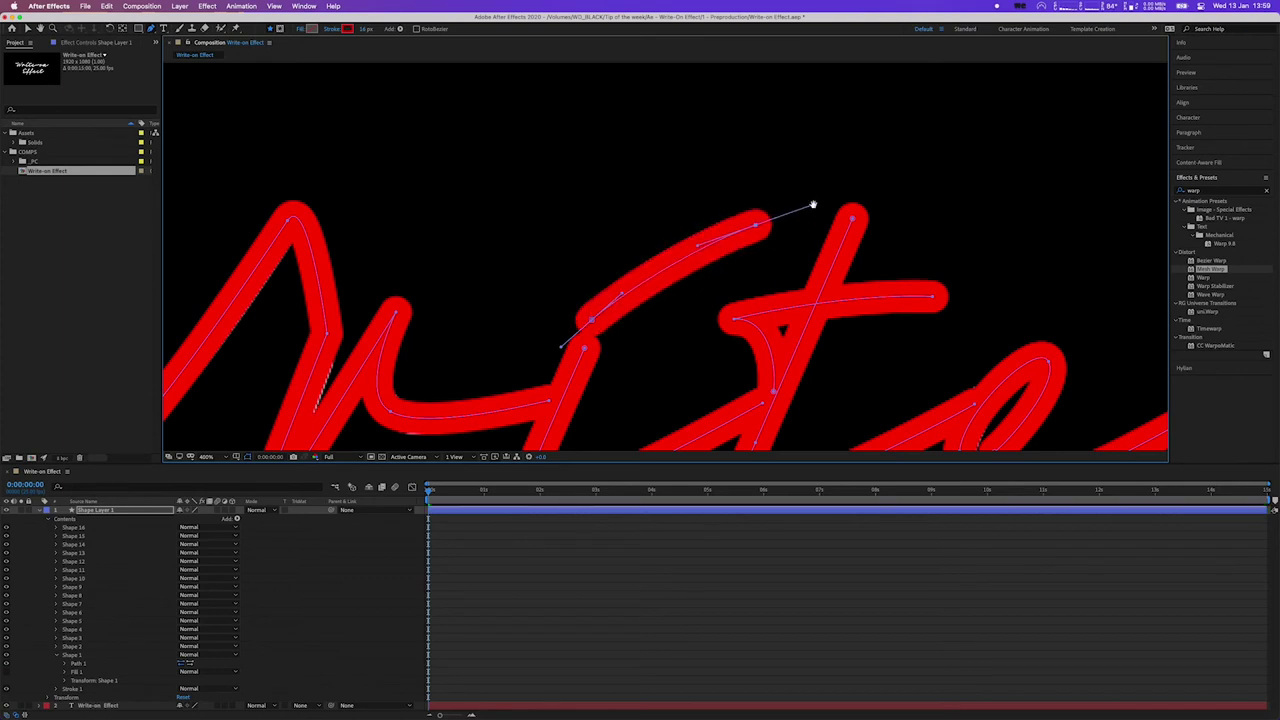
{"action": "left_click", "coordinate": [591, 322]}
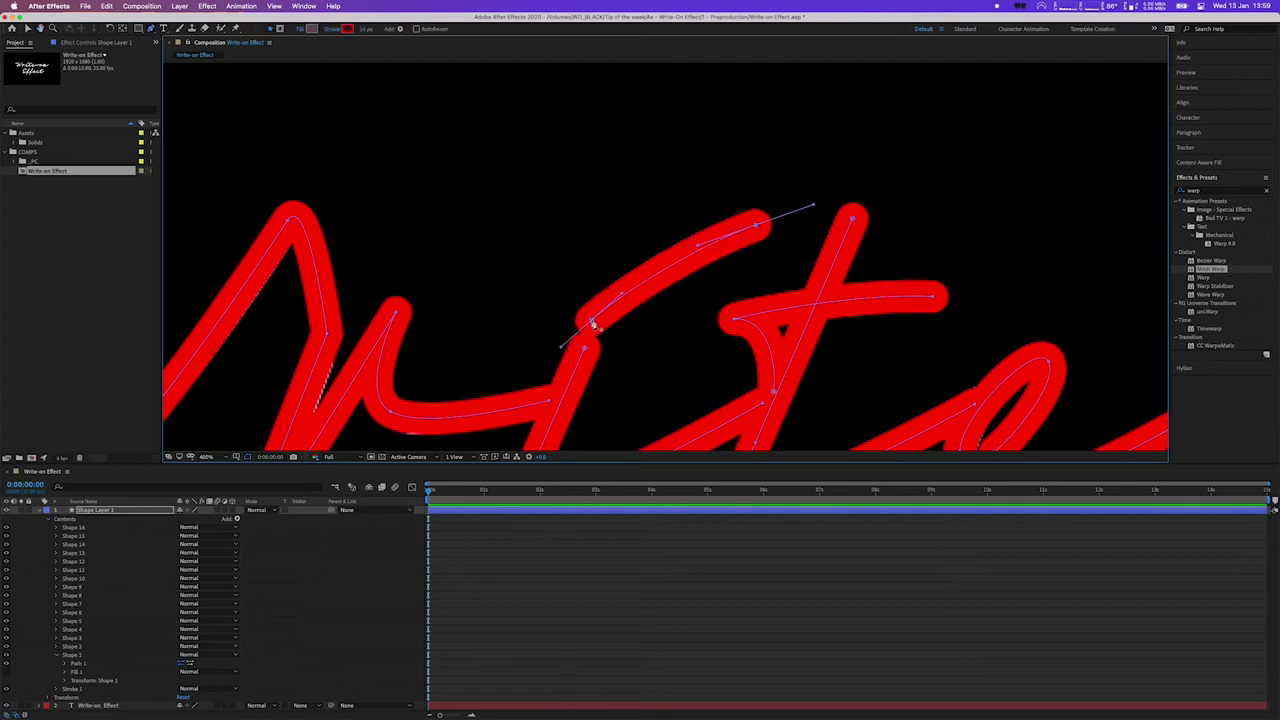
Move the lower end point of the i's dot stroke in "Write" slightly up and to the right, away from the stem
{"action": "key", "text": "v"}
{"action": "left_click_drag", "start_coordinate": [588, 322], "coordinate": [594, 315]}
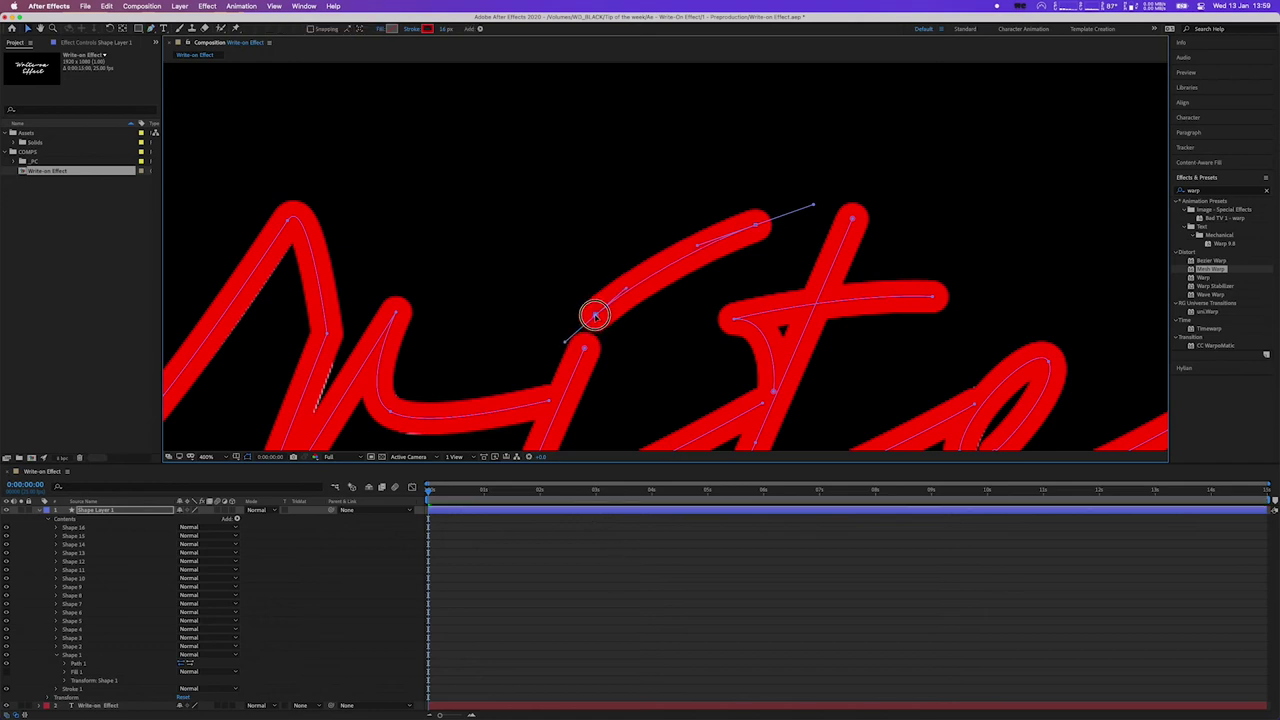
{"action": "scroll", "coordinate": [652, 249], "scroll_direction": "down", "scroll_amount": 2}
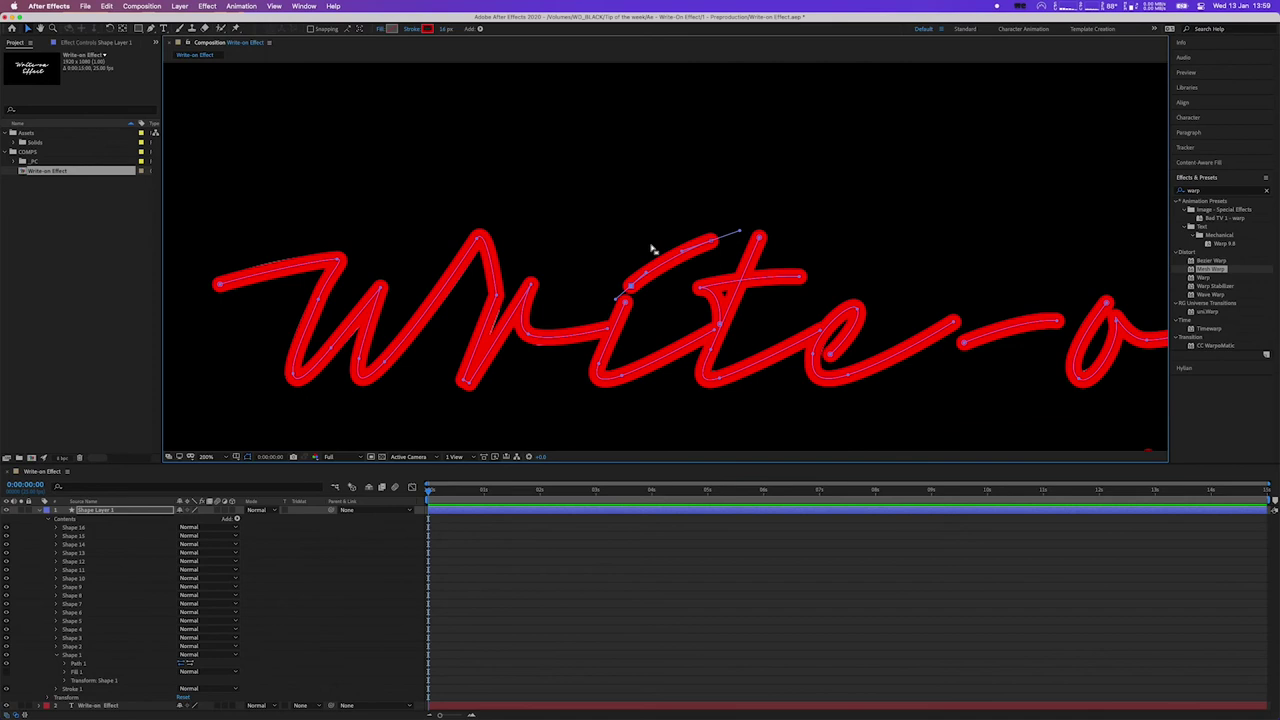
{"action": "scroll", "coordinate": [652, 249], "scroll_direction": "down", "scroll_amount": 1}
{"action": "left_click_drag", "start_coordinate": [780, 323], "coordinate": [711, 238]}
{"action": "key", "text": "v"}
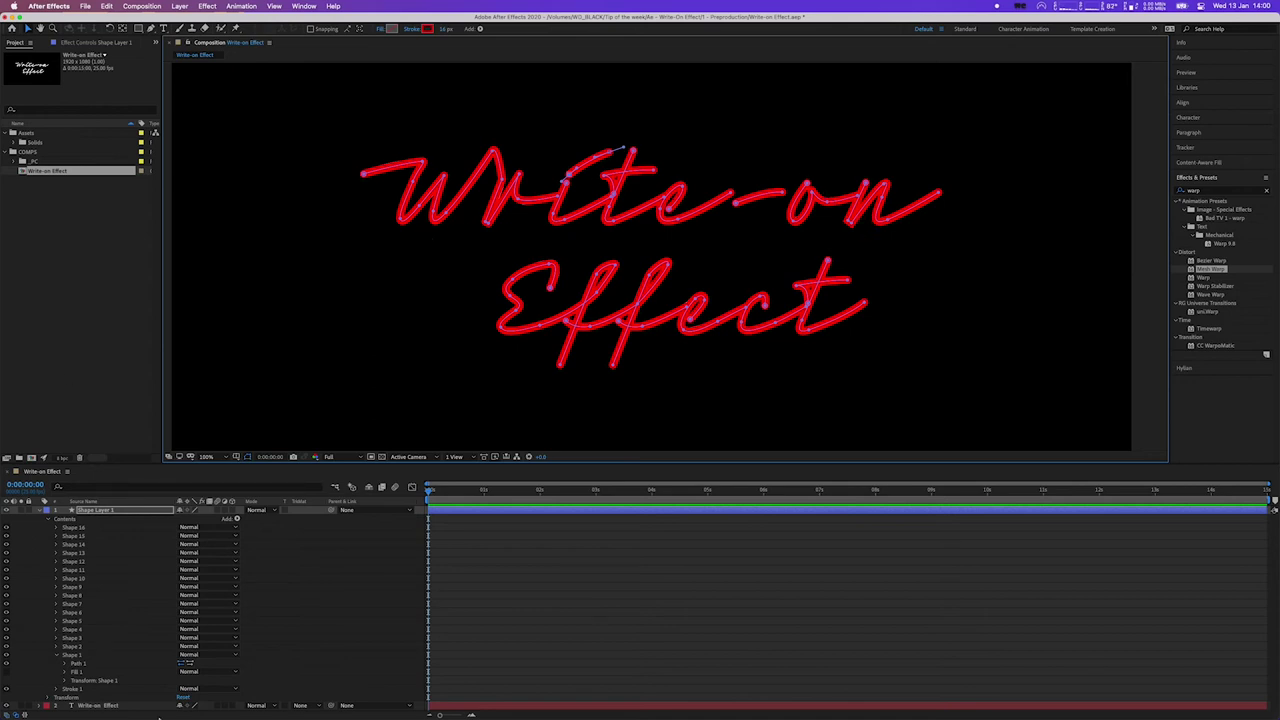
Add a Trim Paths operator above the stroke in the shape layer's contents and expand its properties
{"action": "left_click", "coordinate": [56, 655]}
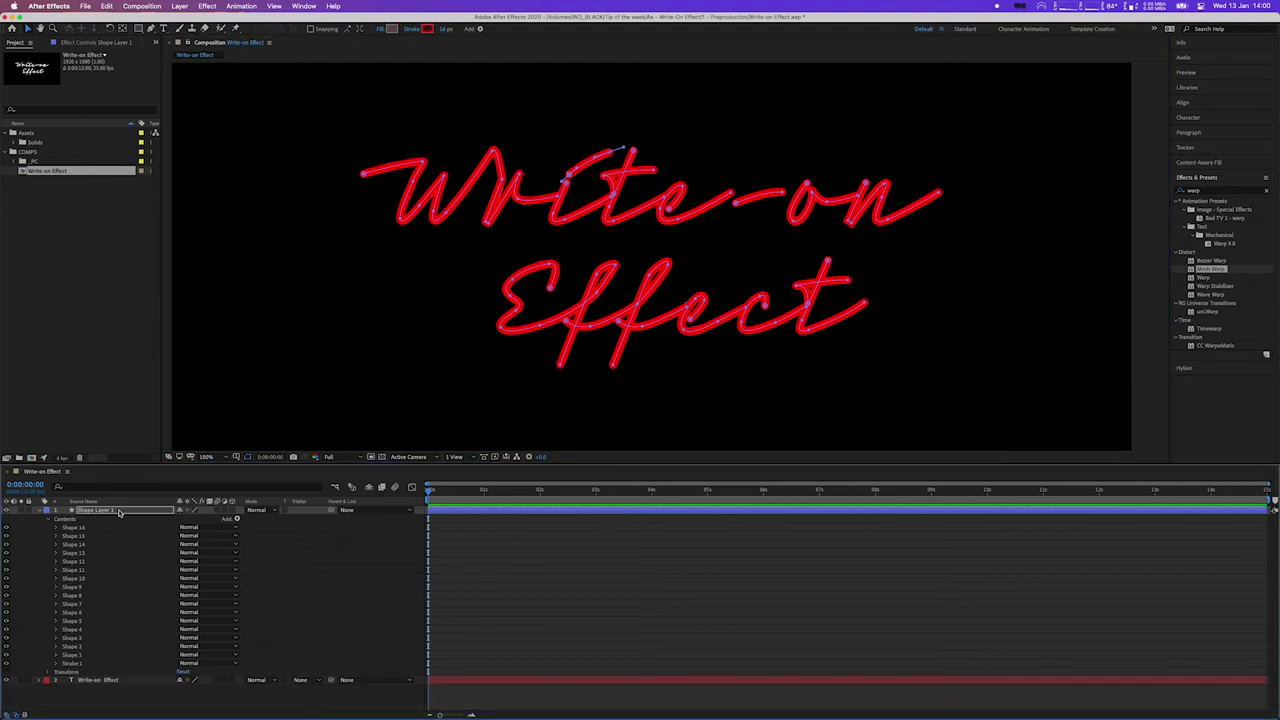
{"action": "left_click", "coordinate": [64, 666]}
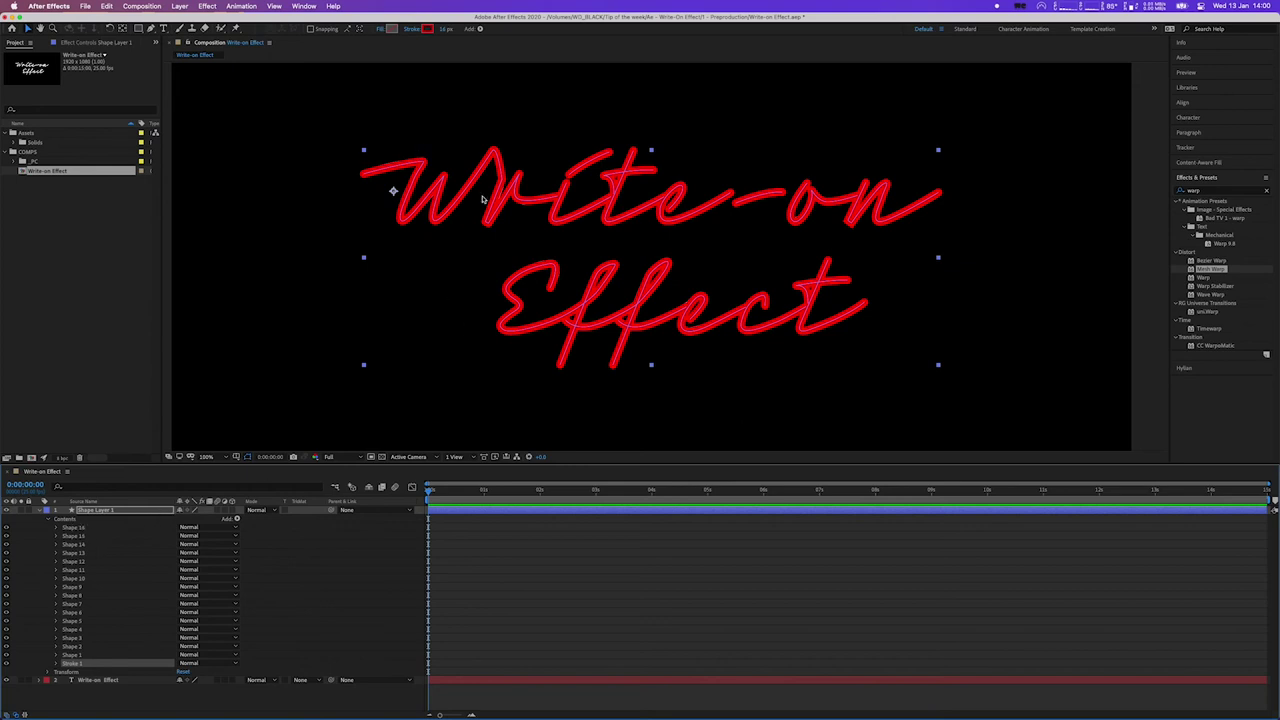
{"action": "left_click", "coordinate": [238, 520]}
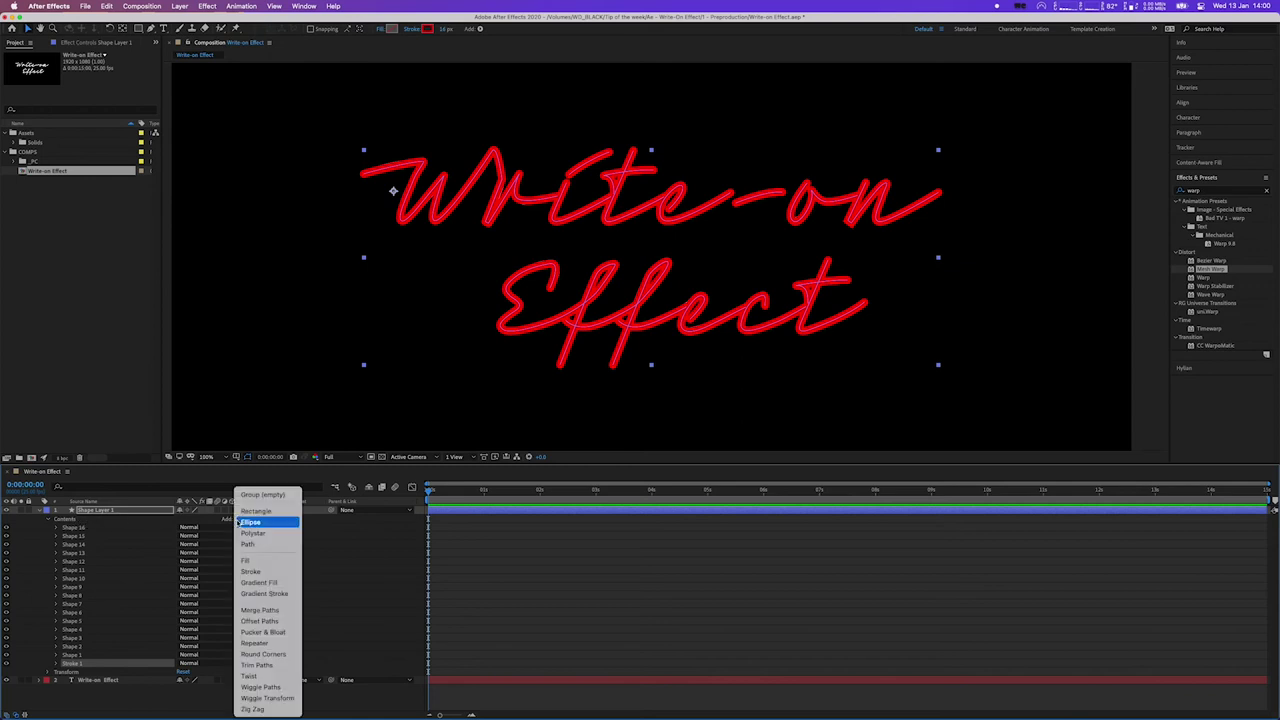
{"action": "left_click", "coordinate": [270, 665]}
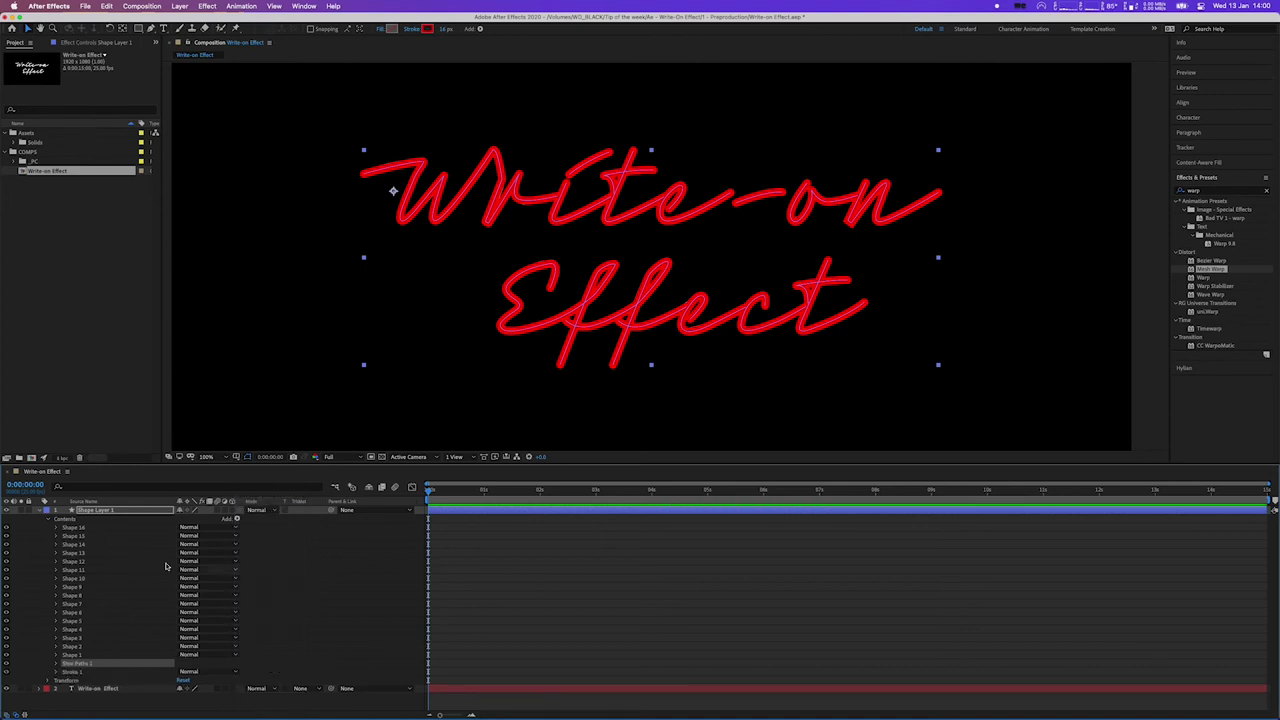
{"action": "left_click", "coordinate": [56, 664]}
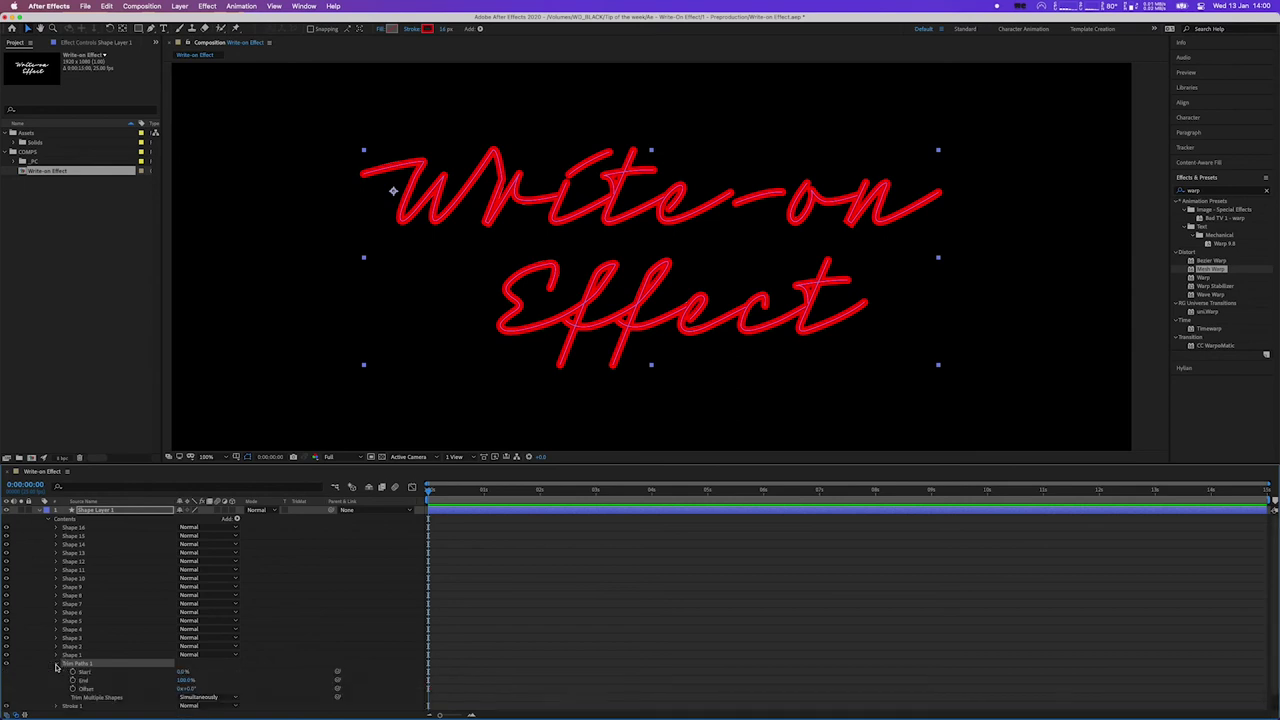
{"action": "scroll", "coordinate": [120, 673], "scroll_direction": "down", "scroll_amount": 2}
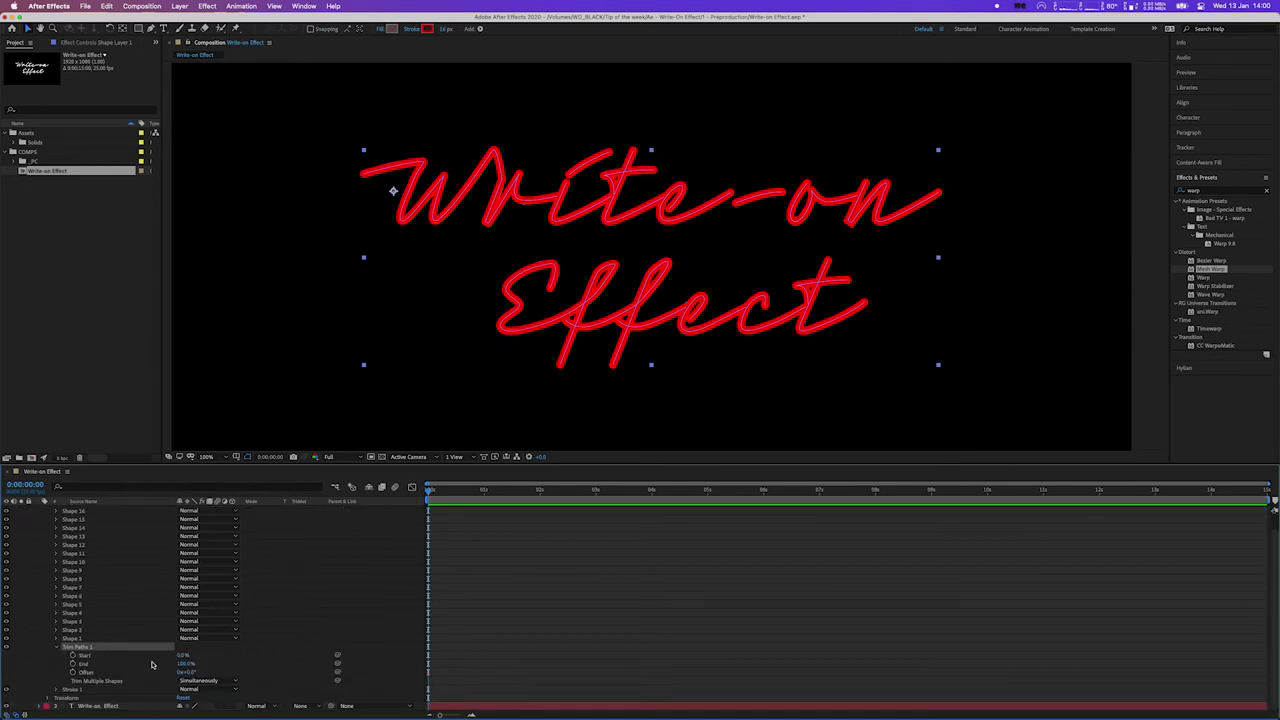
Keyframe the Trim Paths End value from 0% at 0:00:00:00 to 100% at 0:00:01:24
{"action": "left_click", "coordinate": [84, 664]}
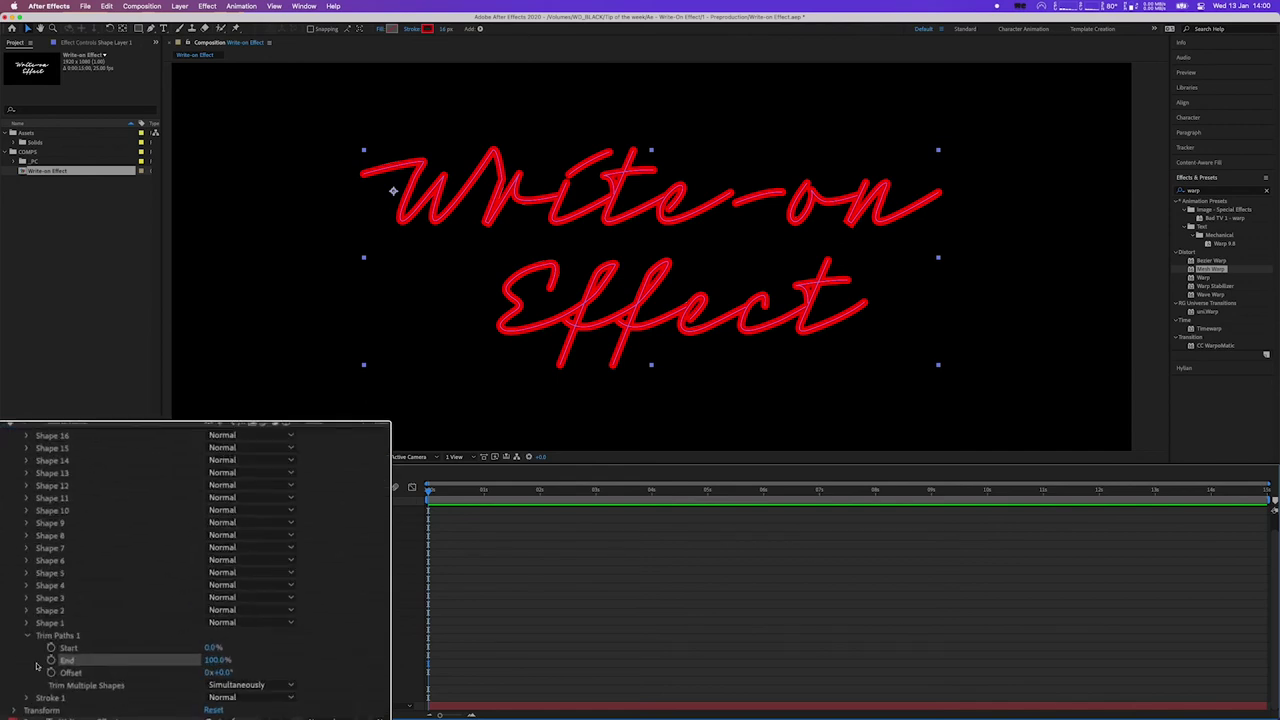
{"action": "left_click_drag", "start_coordinate": [218, 664], "coordinate": [139, 669]}
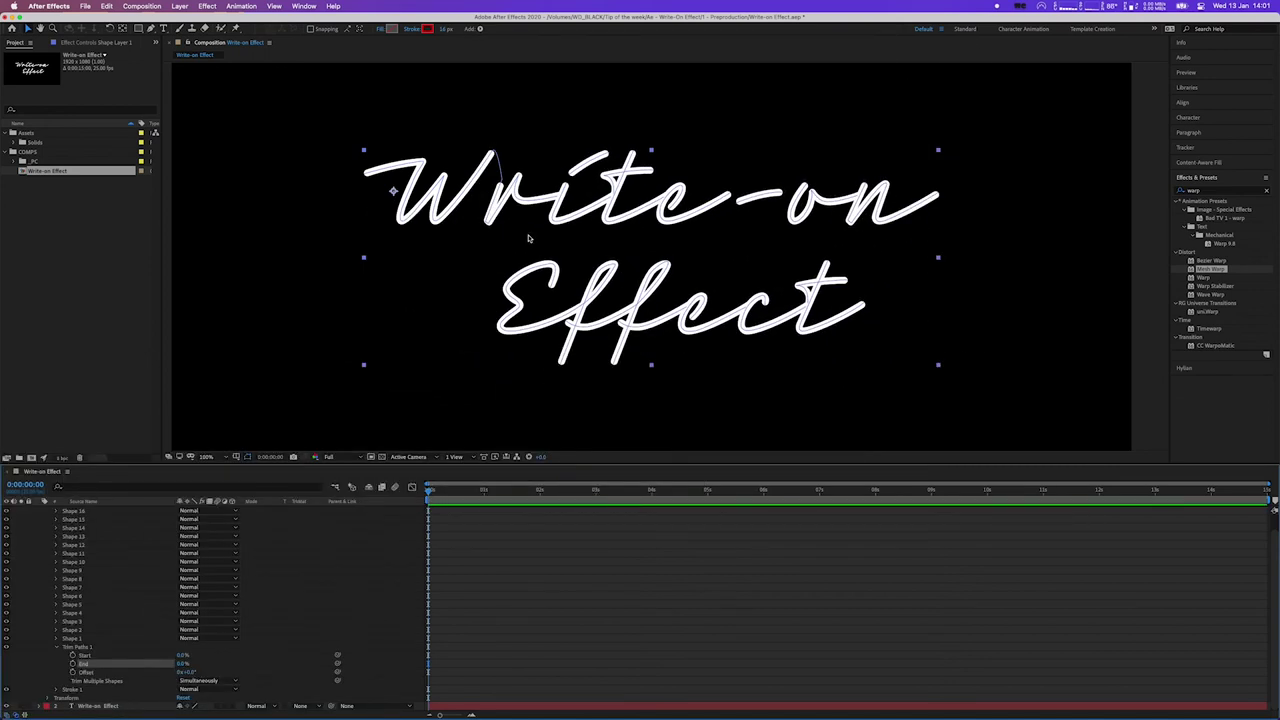
{"action": "left_click", "coordinate": [72, 664]}
{"action": "left_click_drag", "start_coordinate": [436, 492], "coordinate": [538, 493]}
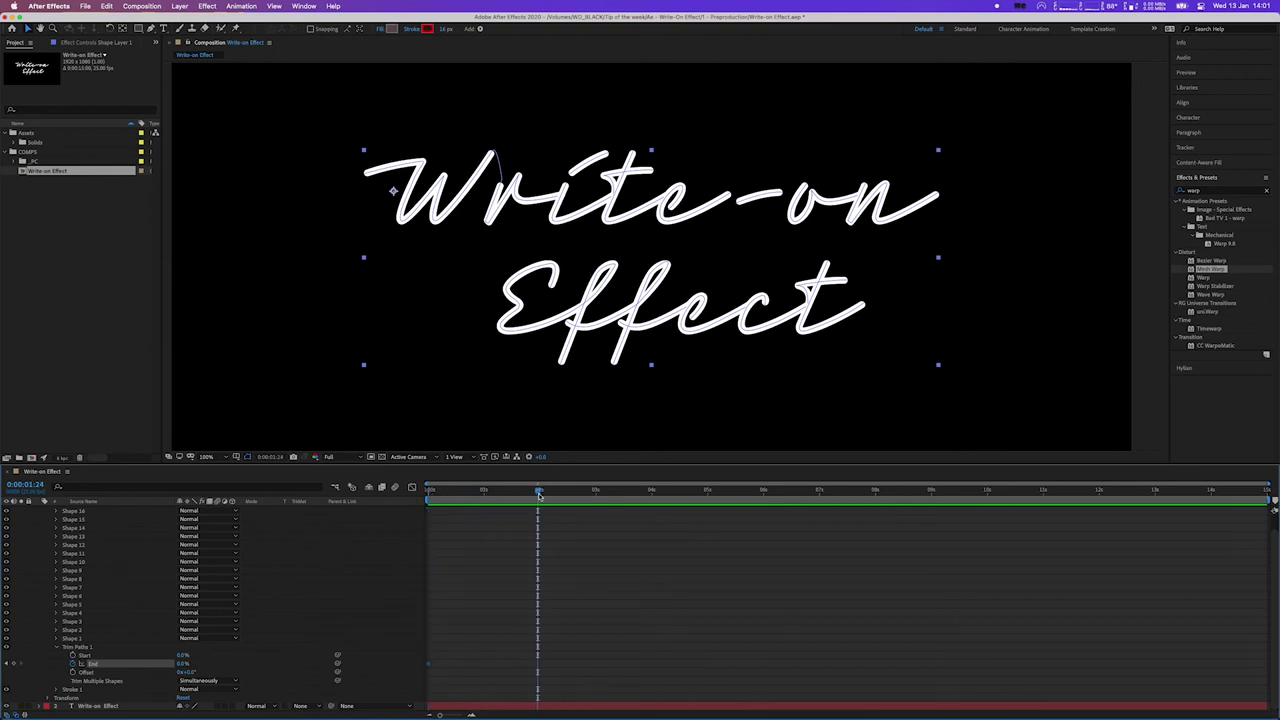
{"action": "left_click_drag", "start_coordinate": [182, 664], "coordinate": [260, 657]}
Preview the trim animation from the start of the composition to check how the strokes draw on
{"action": "key", "text": "Home"}
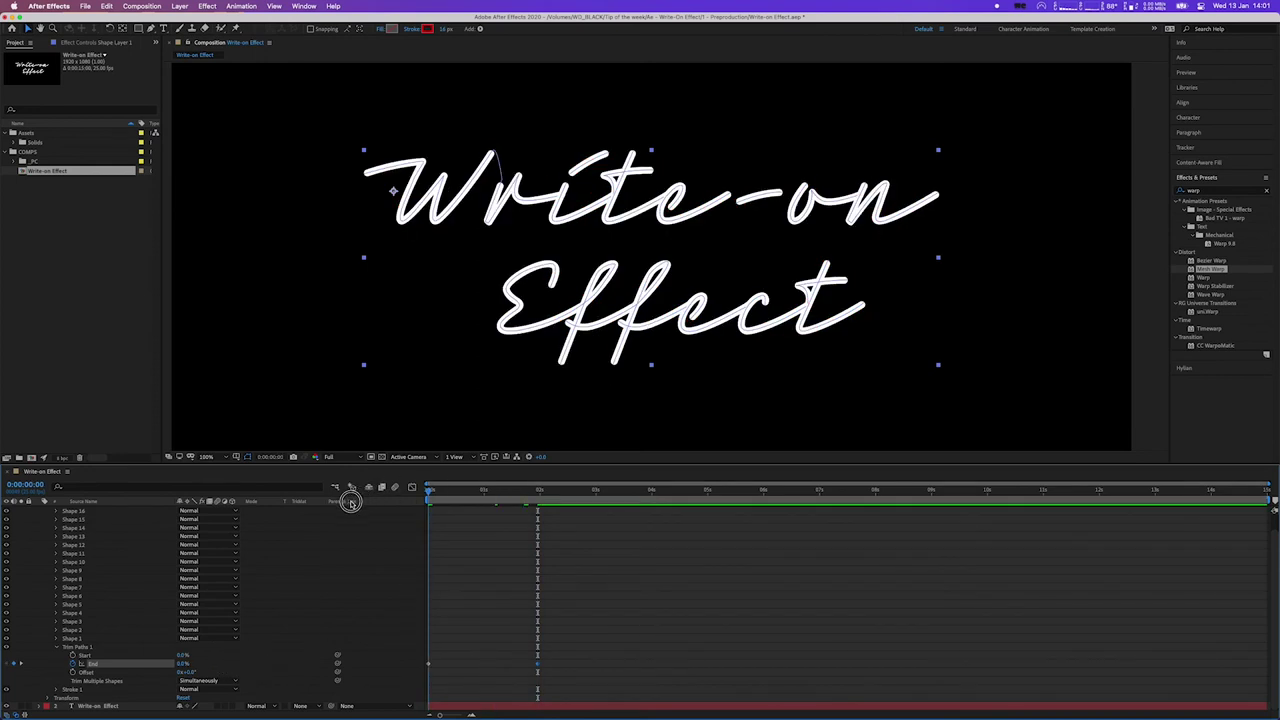
{"action": "key", "text": "space"}
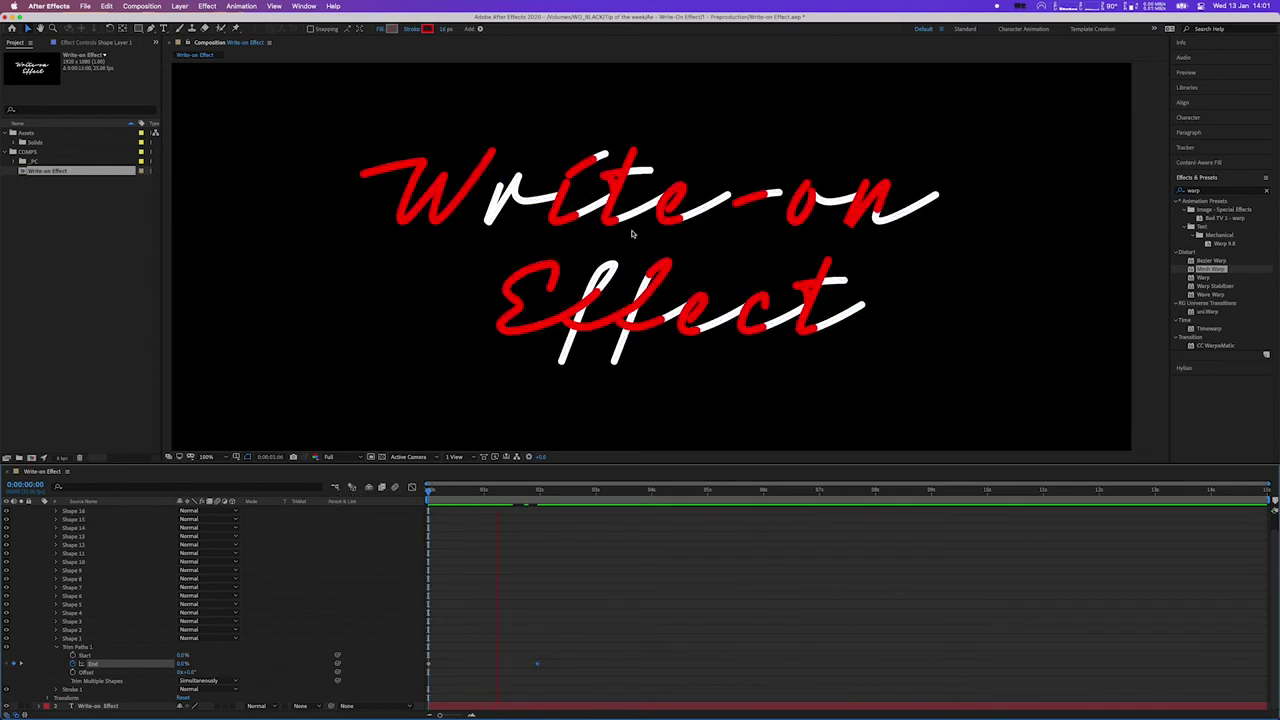
{"action": "key", "text": "space"}
{"action": "left_click_drag", "start_coordinate": [603, 490], "coordinate": [412, 502]}
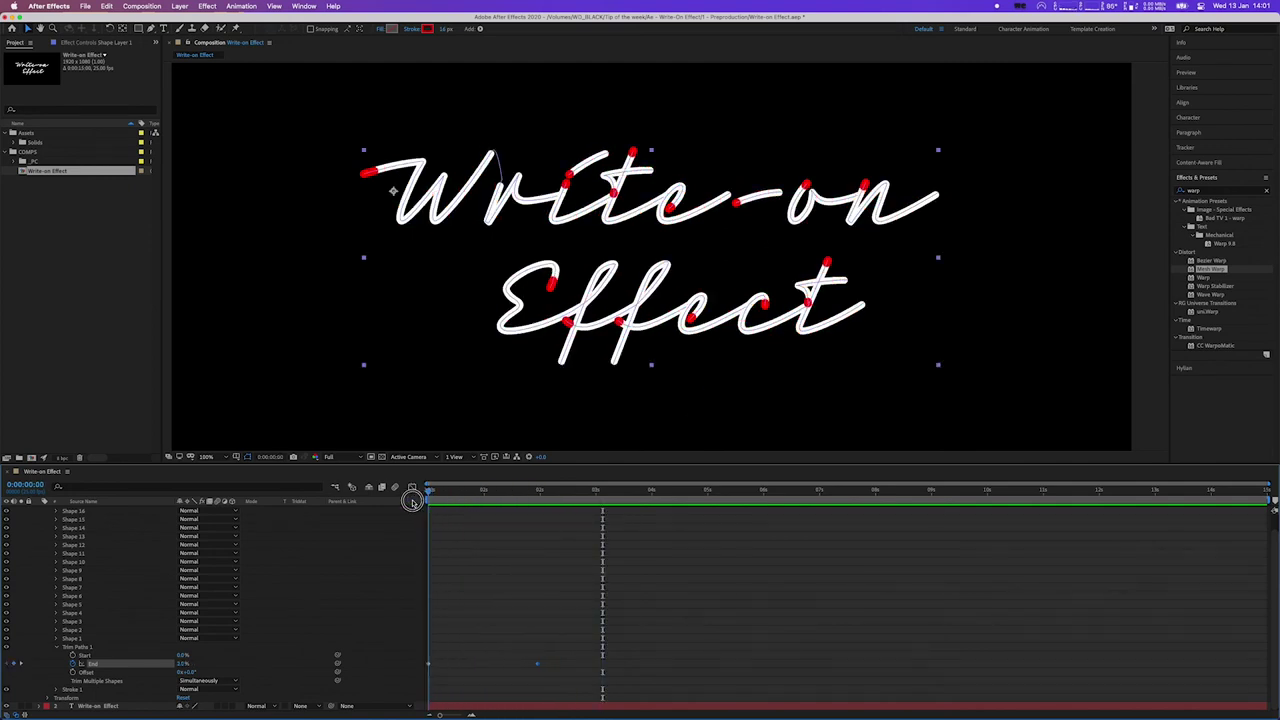
{"action": "key", "text": "space"}
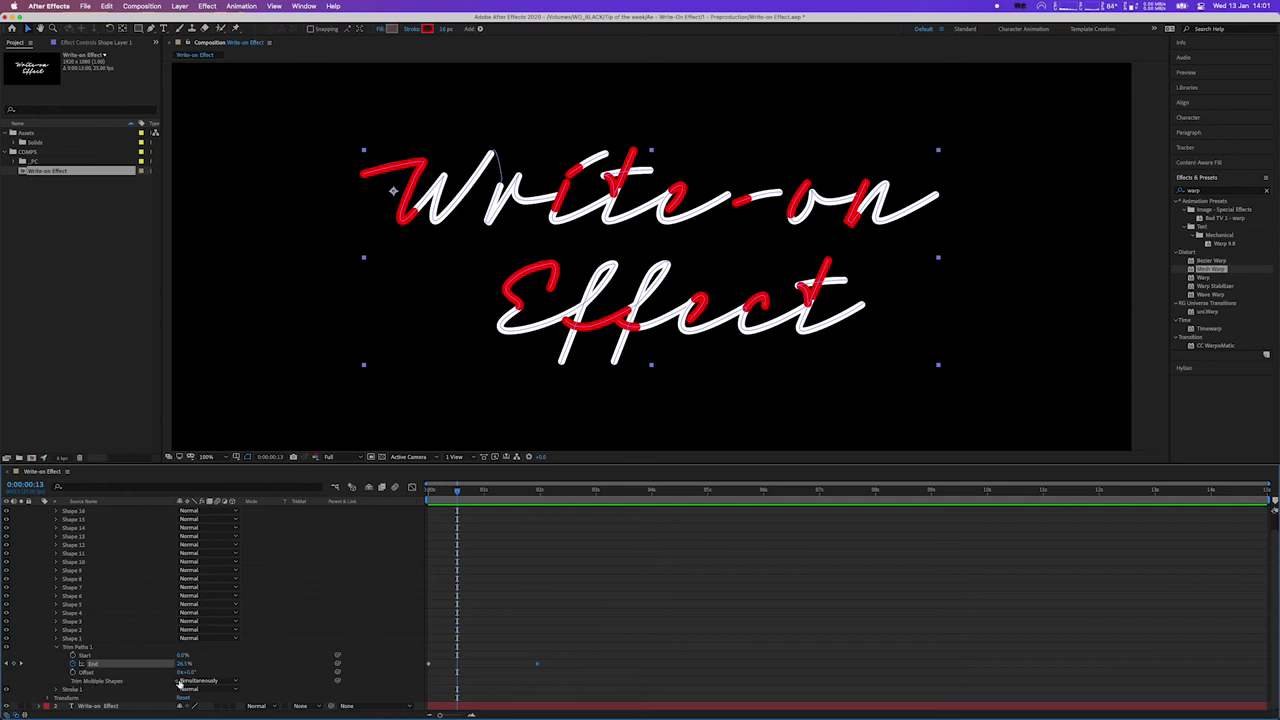
Set Trim Multiple Shapes to Individually, then play and scrub the animation to check the order in which the letters draw
{"action": "left_click", "coordinate": [233, 682]}
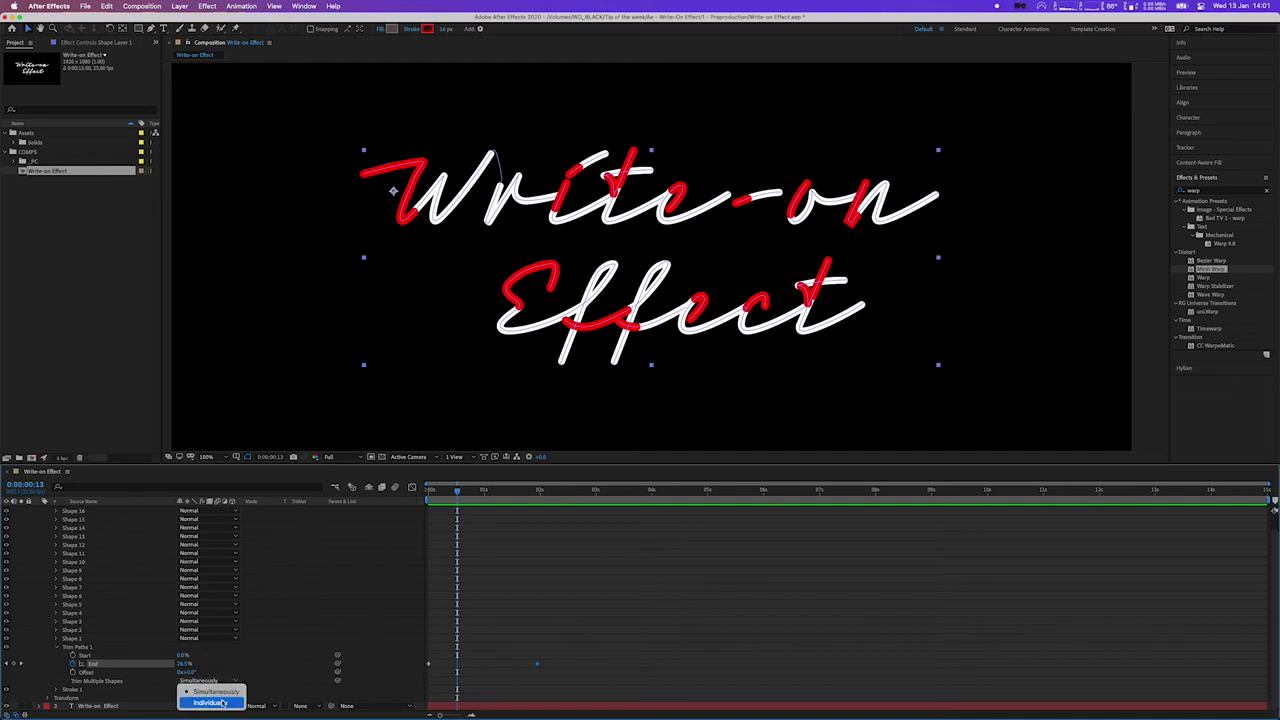
{"action": "left_click", "coordinate": [198, 704]}
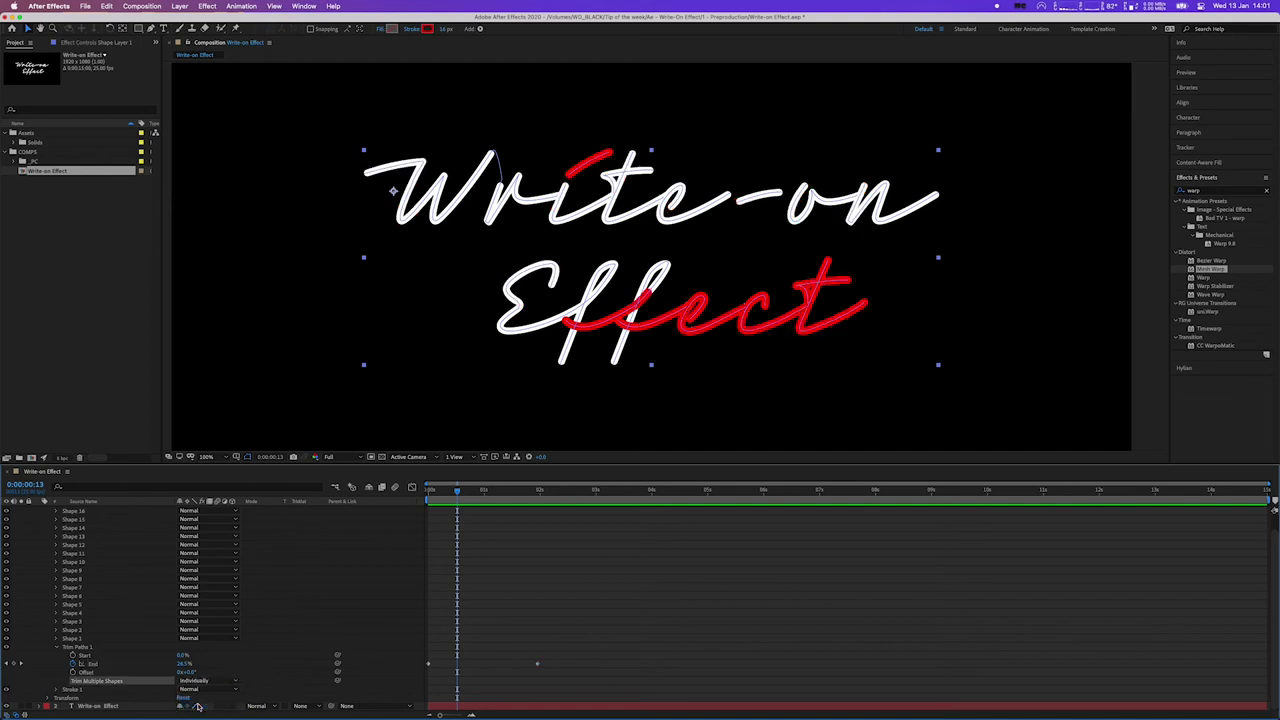
{"action": "left_click_drag", "start_coordinate": [457, 490], "coordinate": [410, 496]}
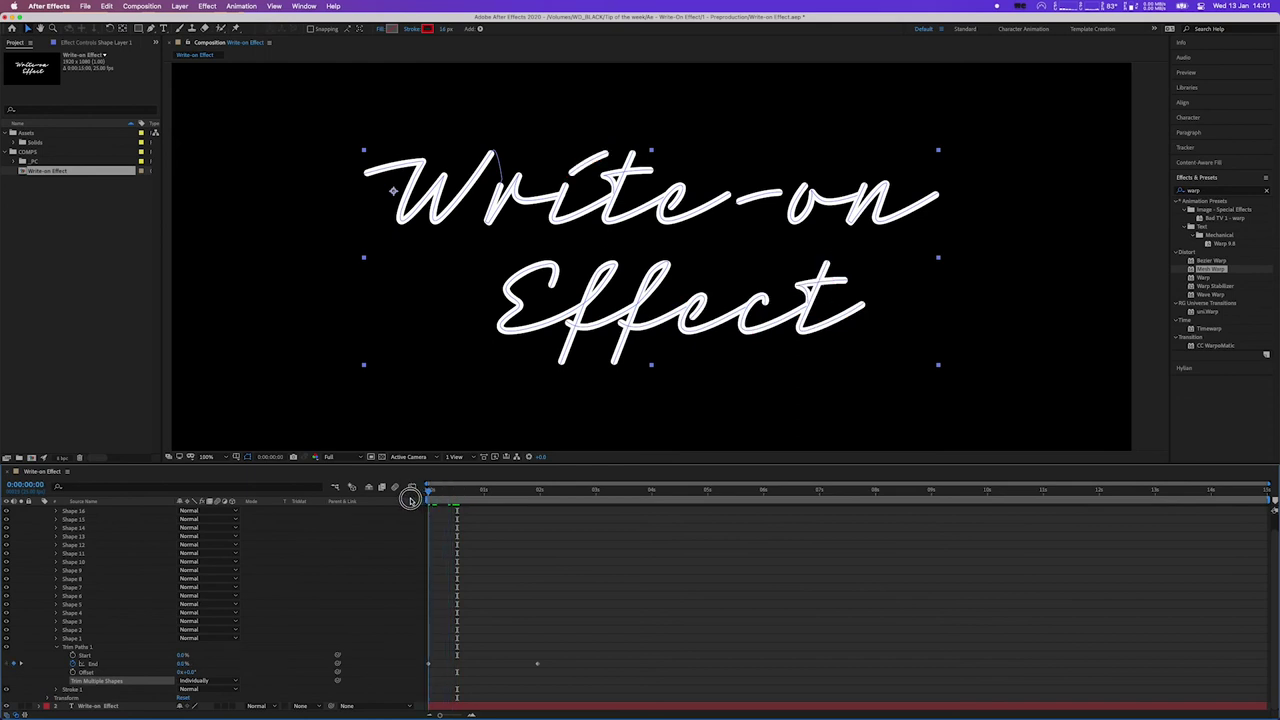
{"action": "left_click", "coordinate": [530, 445]}
{"action": "key", "text": "space"}
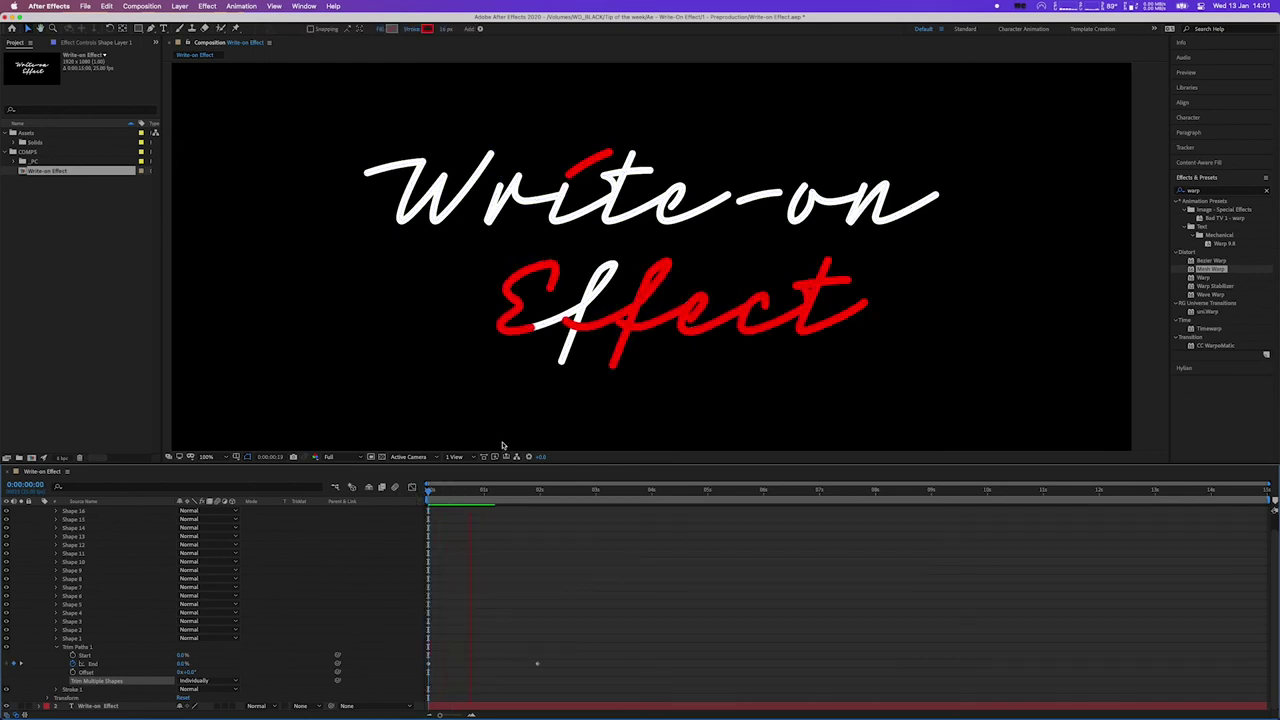
{"action": "left_click", "coordinate": [641, 156]}
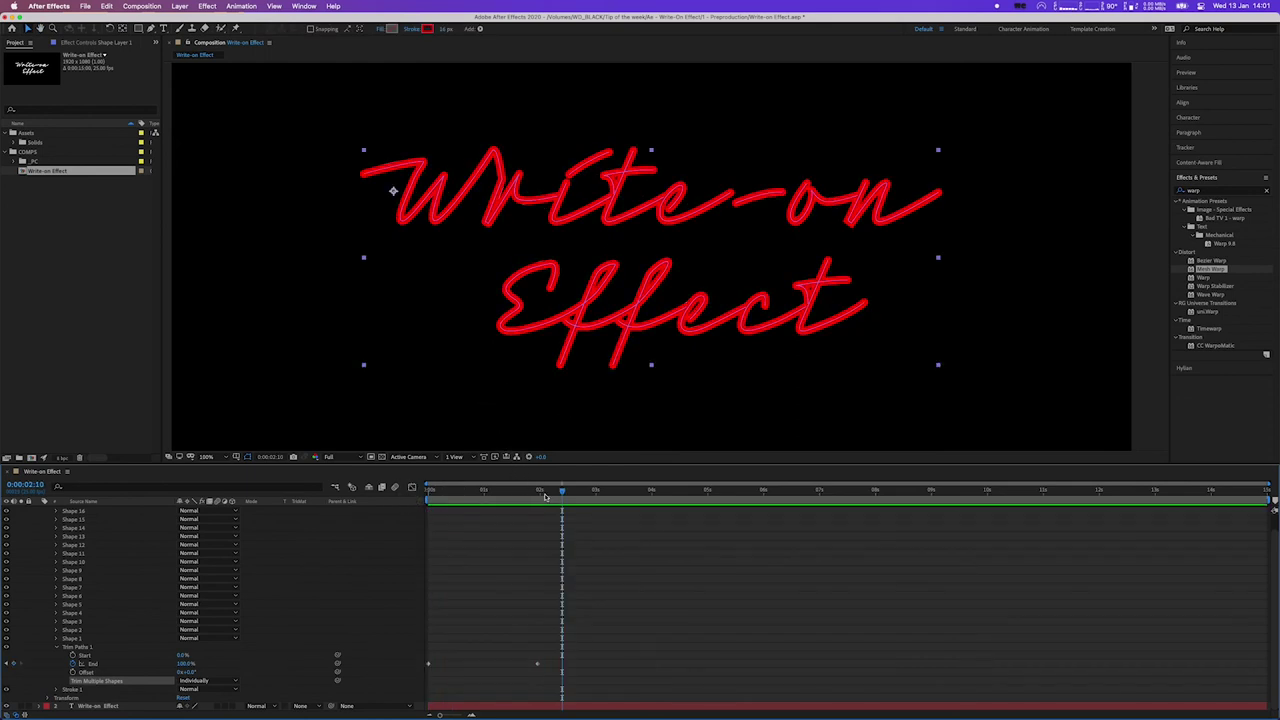
{"action": "left_click_drag", "start_coordinate": [480, 503], "coordinate": [445, 511]}
{"action": "mouse_move", "coordinate": [479, 511]}
{"action": "left_mouse_down"}
{"action": "mouse_move", "coordinate": [508, 512]}
{"action": "mouse_move", "coordinate": [423, 509]}
{"action": "mouse_move", "coordinate": [427, 520]}
{"action": "mouse_move", "coordinate": [486, 516]}
{"action": "left_mouse_up"}
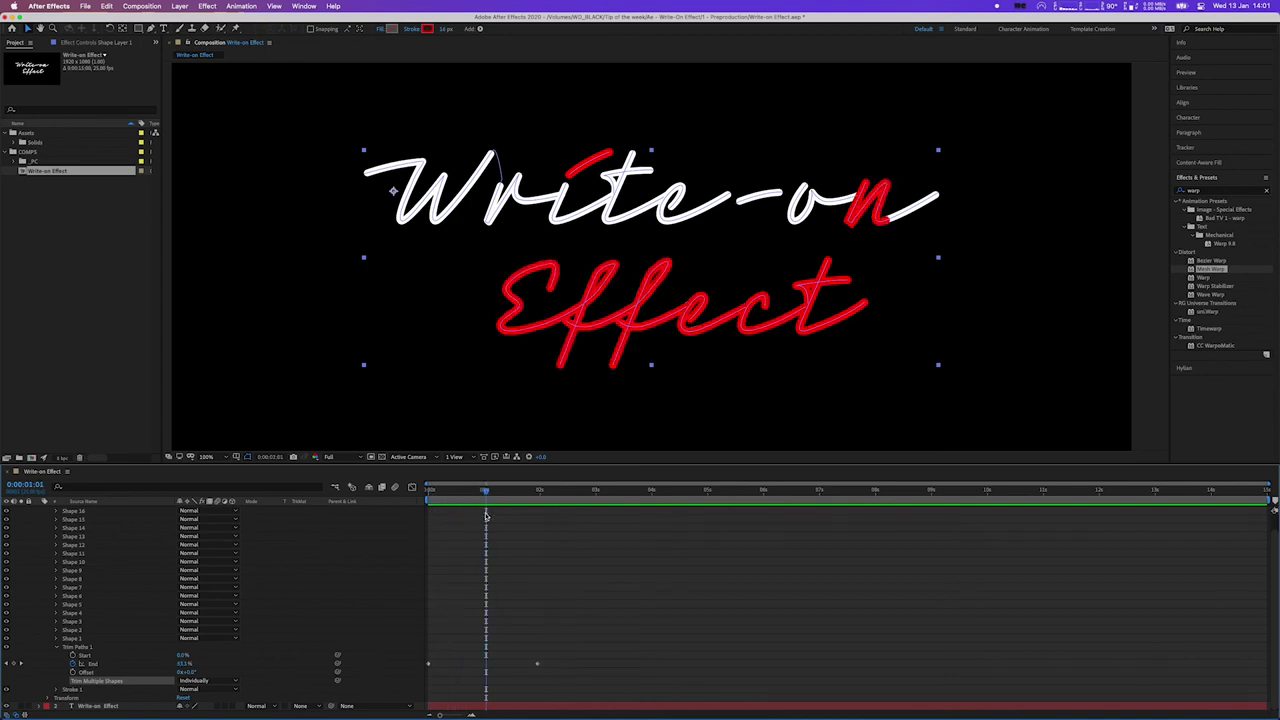
Reverse the stacking order of the shape groups so they run from Shape 1 first to Shape 16 last, above Trim Paths
{"action": "scroll", "coordinate": [111, 600], "scroll_direction": "up", "scroll_amount": 1}
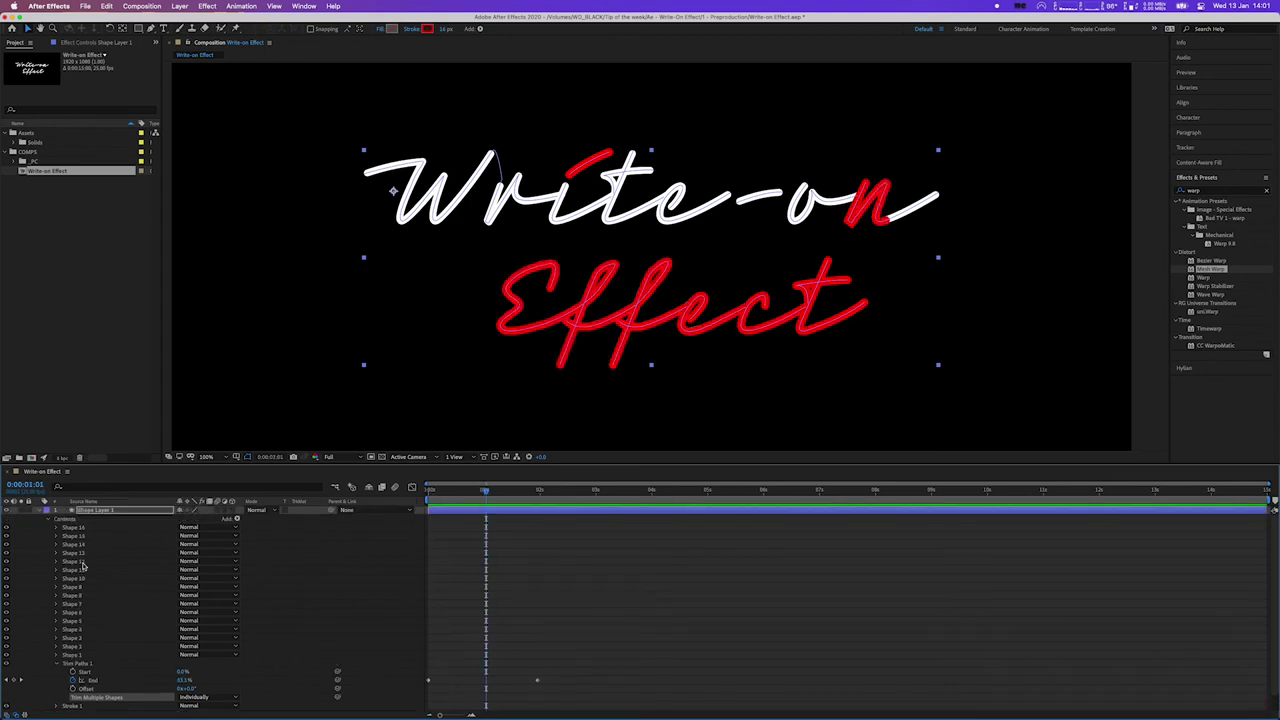
{"action": "left_click", "coordinate": [81, 529]}
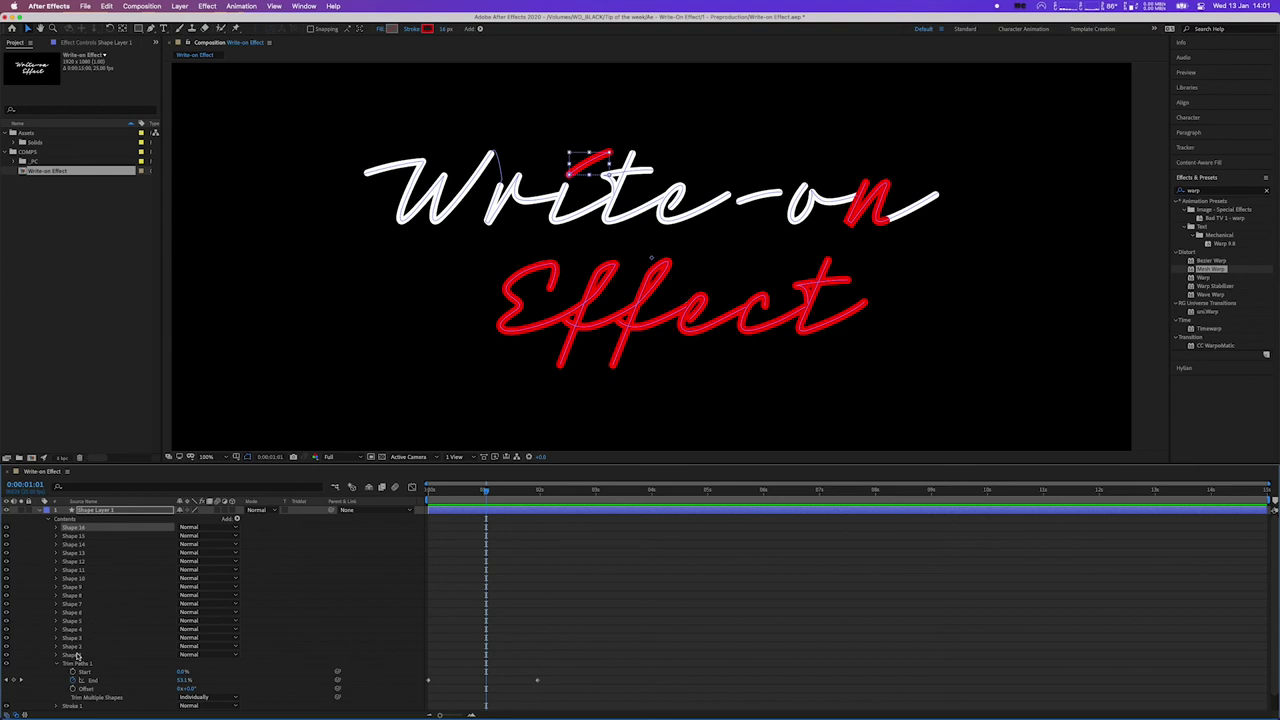
{"action": "left_click", "coordinate": [77, 655], "text": "shift"}
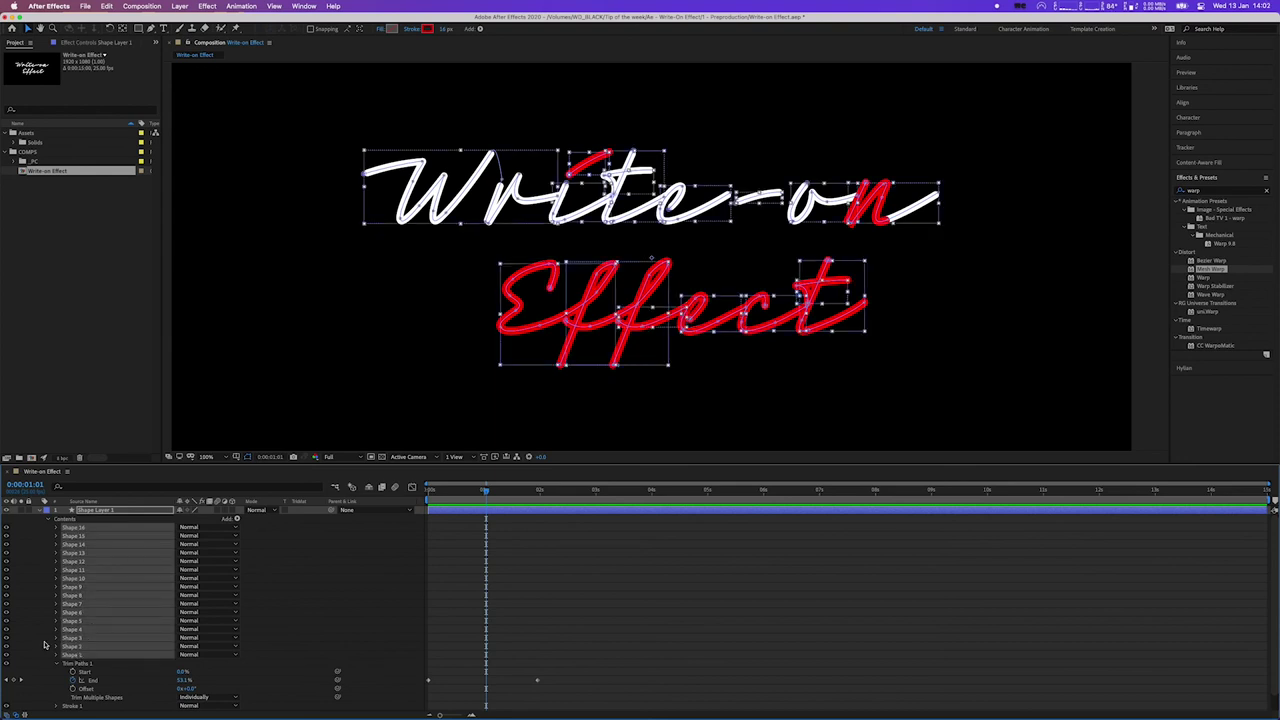
{"action": "left_click", "coordinate": [90, 661]}
{"action": "left_click_drag", "start_coordinate": [73, 657], "coordinate": [72, 525]}
{"action": "left_click_drag", "start_coordinate": [78, 656], "coordinate": [80, 600]}
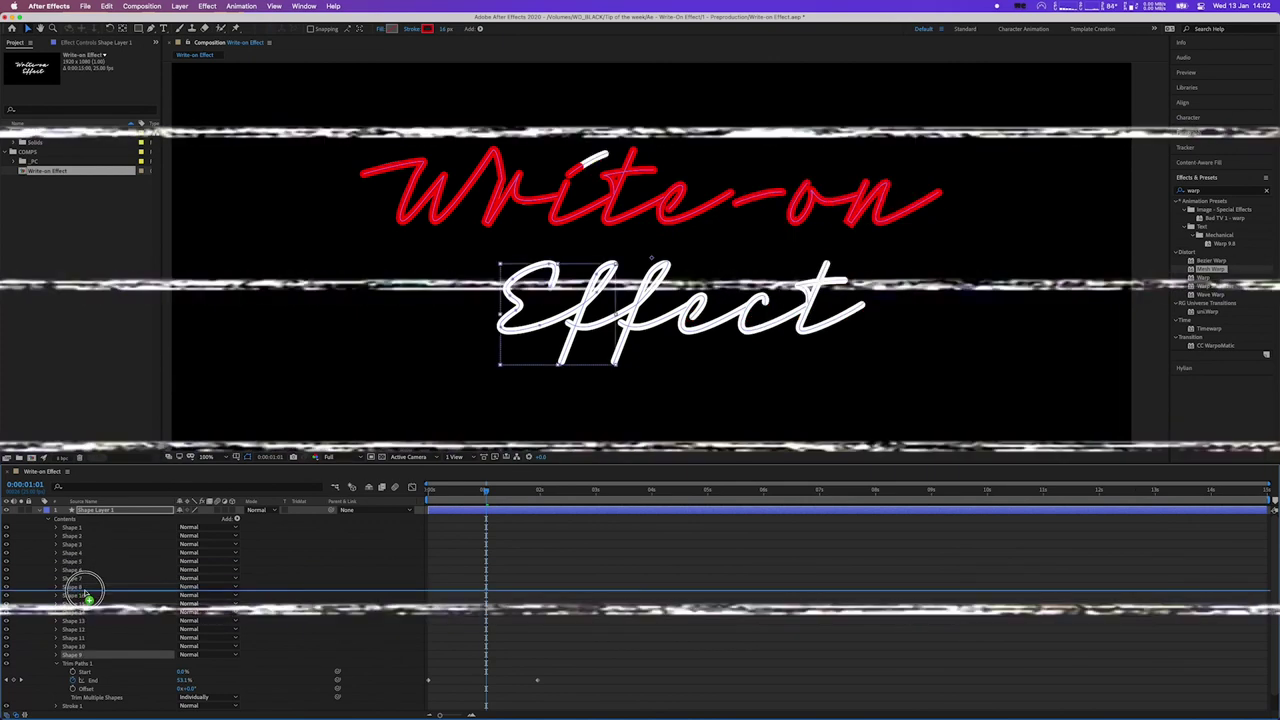
{"action": "left_click", "coordinate": [58, 632]}
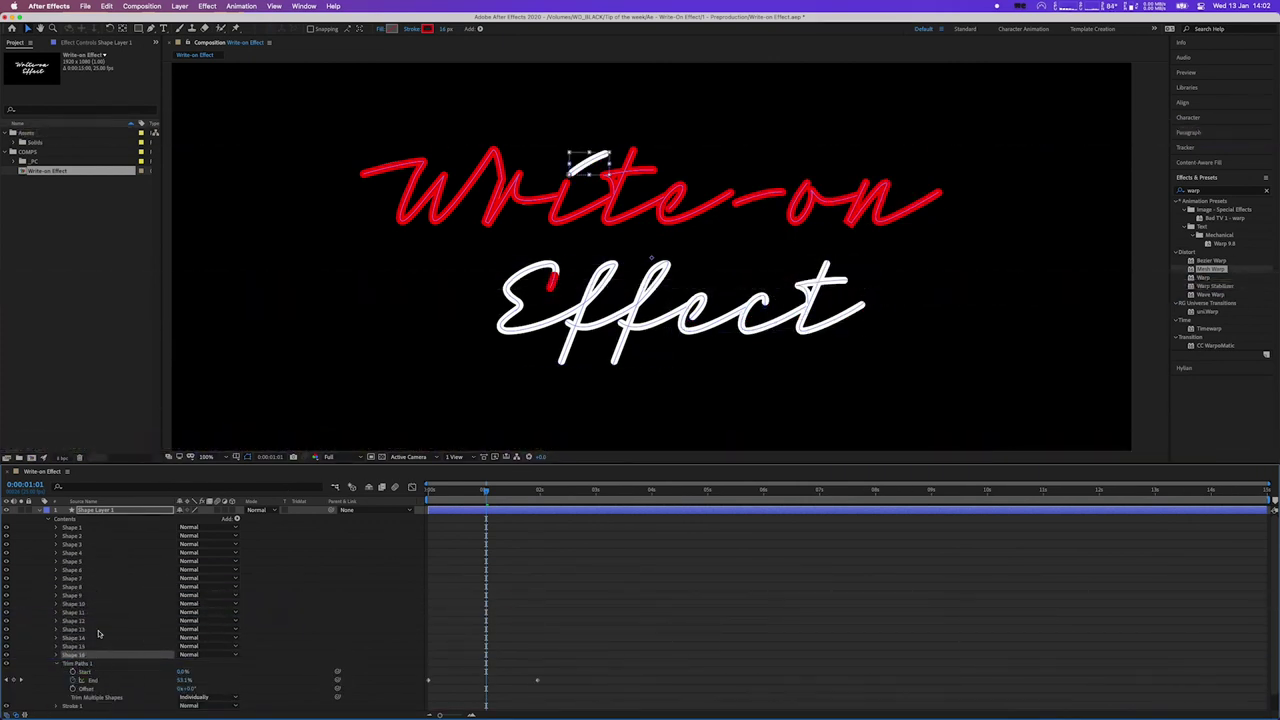
Play the reordered write-on animation from the start to check the letter sequence and speed
{"action": "mouse_move", "coordinate": [485, 530]}
{"action": "left_mouse_down"}
{"action": "mouse_move", "coordinate": [454, 494]}
{"action": "mouse_move", "coordinate": [352, 497]}
{"action": "left_mouse_up"}
{"action": "key", "text": "space"}
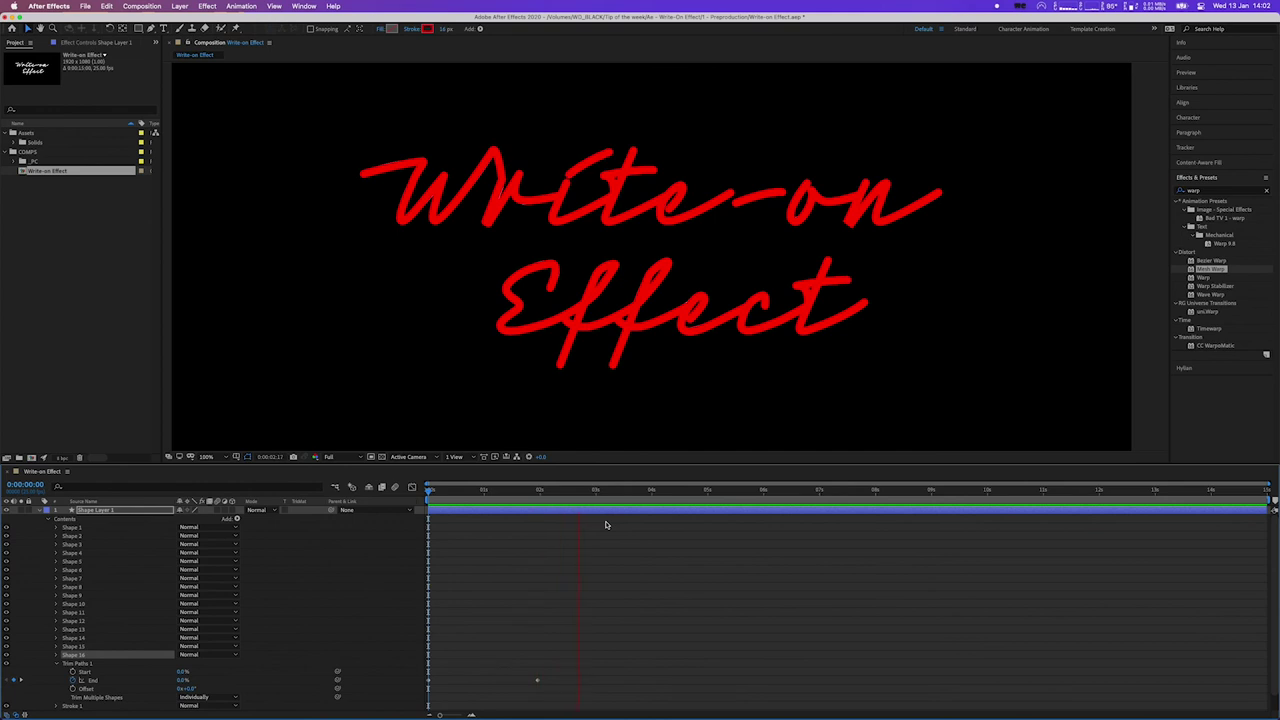
{"action": "key", "text": "space"}
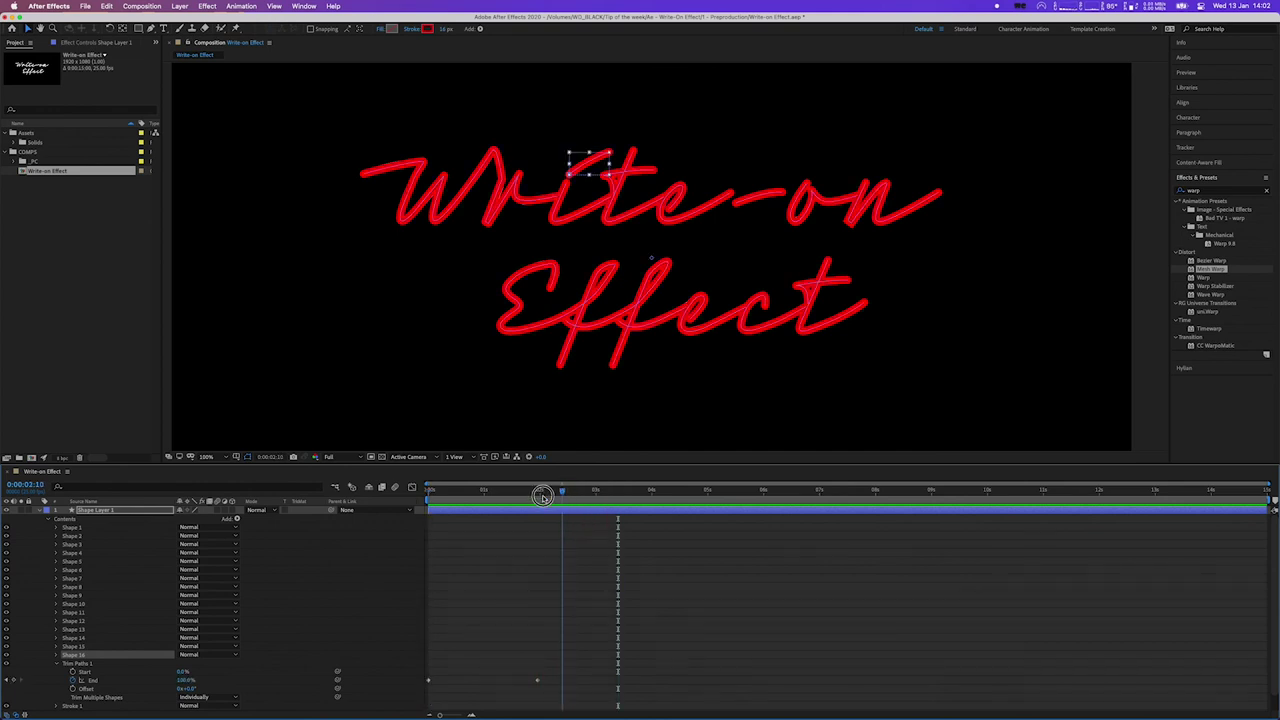
{"action": "key", "text": "Home"}
{"action": "key", "text": "space"}
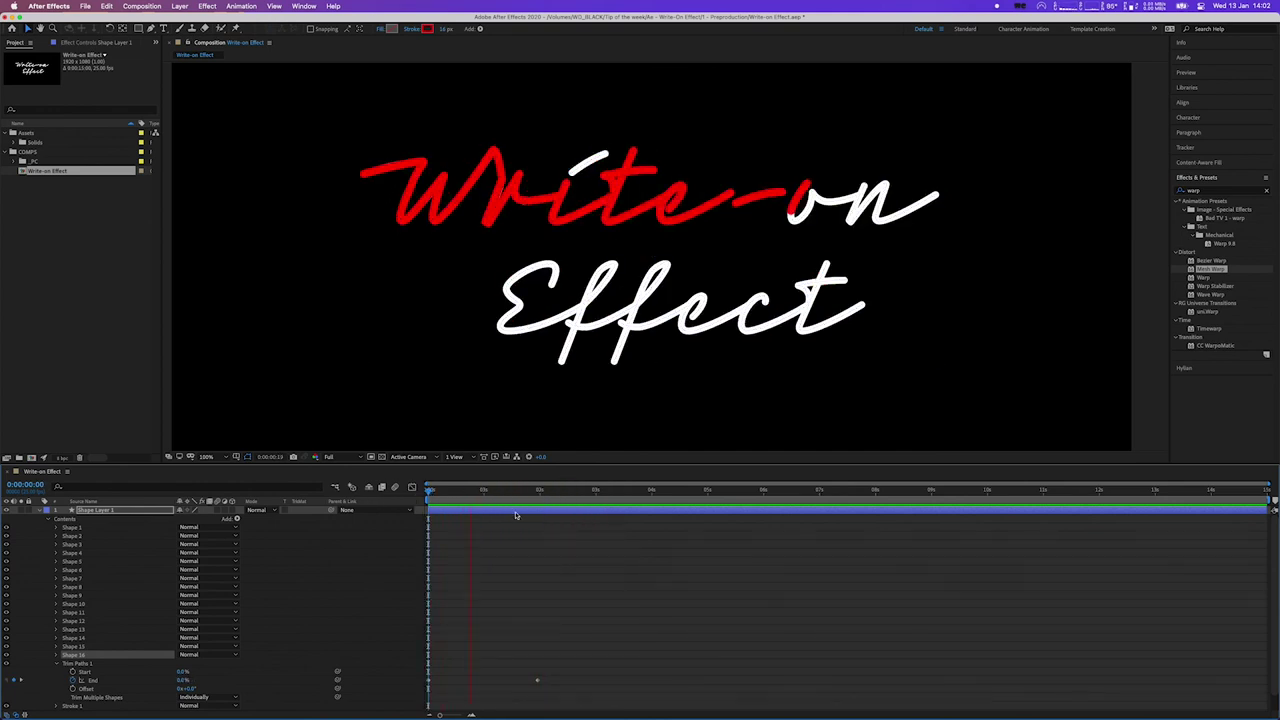
{"action": "key", "text": "space"}
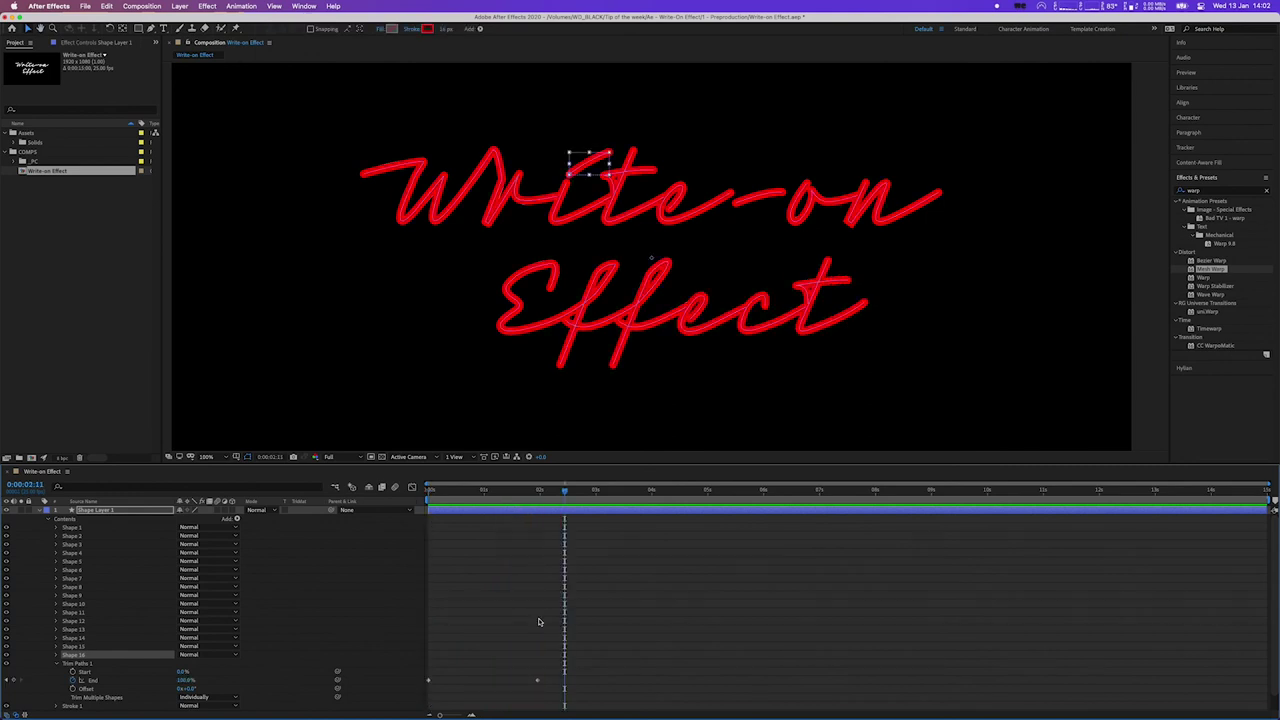
Move the second End keyframe to about 3 seconds to slow the write-on, and preview it
{"action": "left_click_drag", "start_coordinate": [536, 685], "coordinate": [593, 682]}
{"action": "key", "text": "space"}
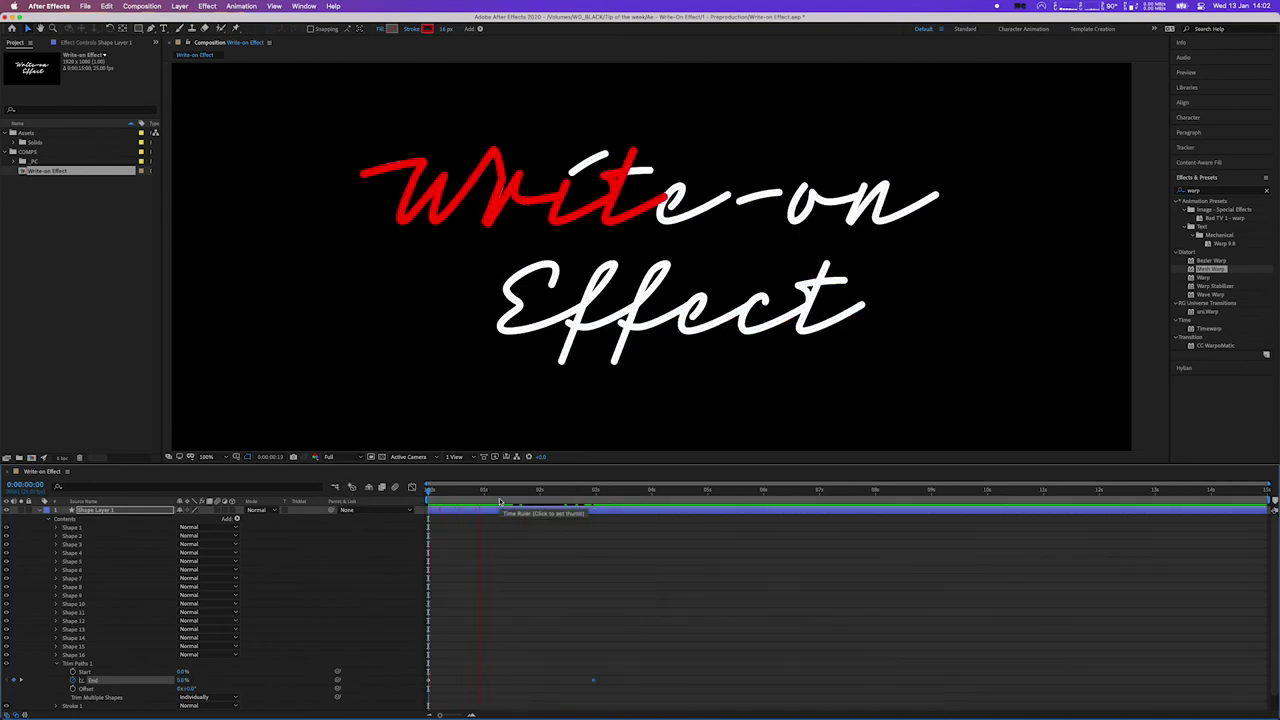
{"action": "key", "text": "space"}
Apply Easy Ease to both Trim Paths End keyframes and preview the animation from the start
{"action": "left_click_drag", "start_coordinate": [648, 642], "coordinate": [412, 700]}
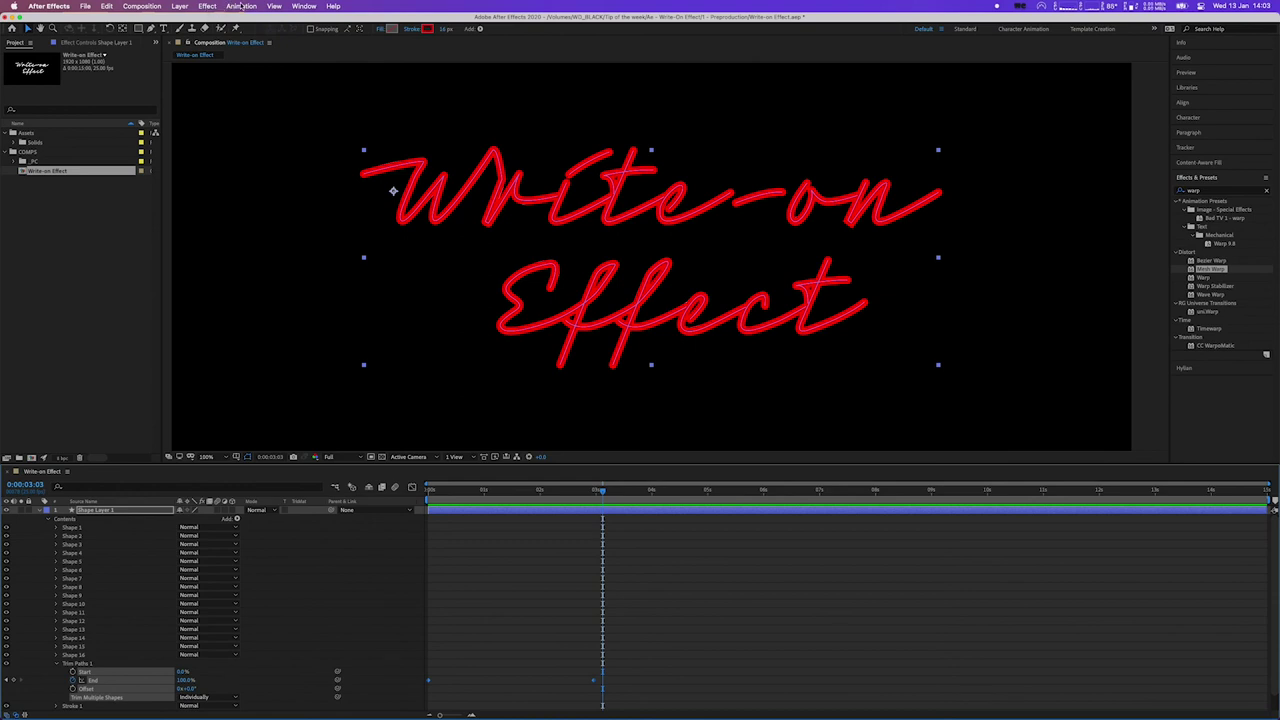
{"action": "left_click", "coordinate": [241, 7]}
{"action": "mouse_move", "coordinate": [258, 115]}
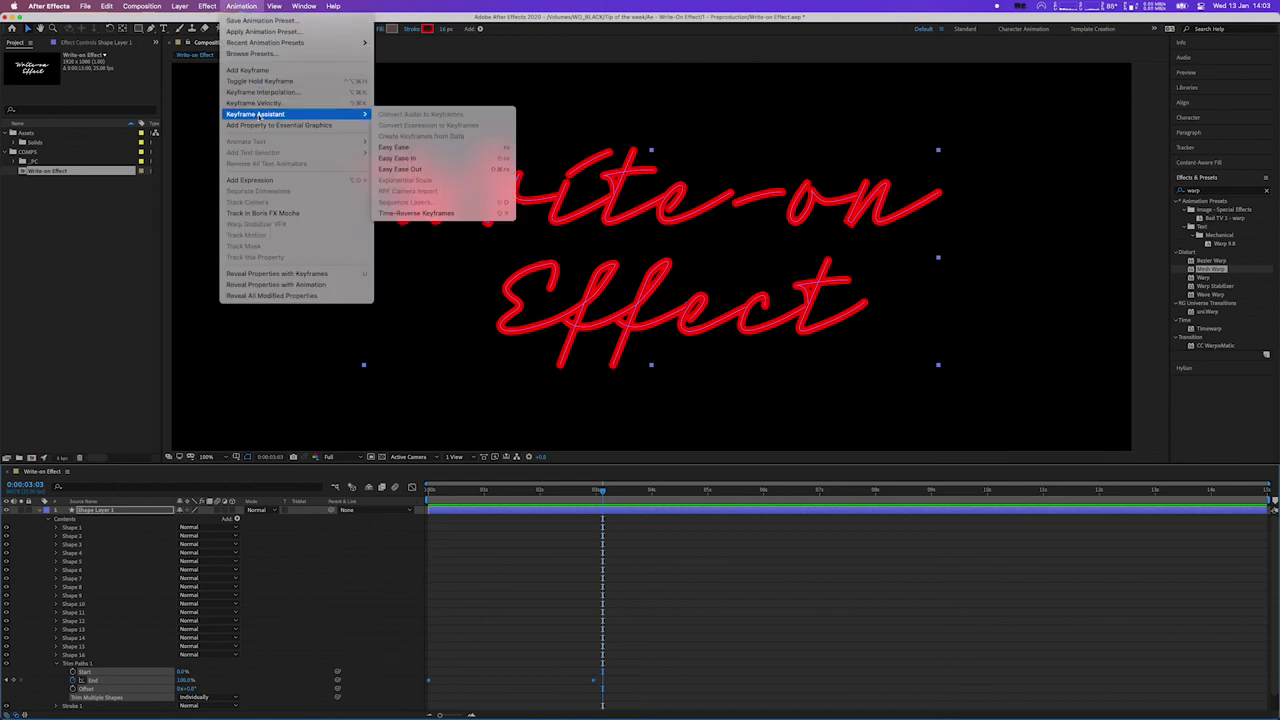
{"action": "left_click", "coordinate": [437, 147]}
{"action": "left_click_drag", "start_coordinate": [572, 493], "coordinate": [428, 492]}
{"action": "key", "text": "space"}
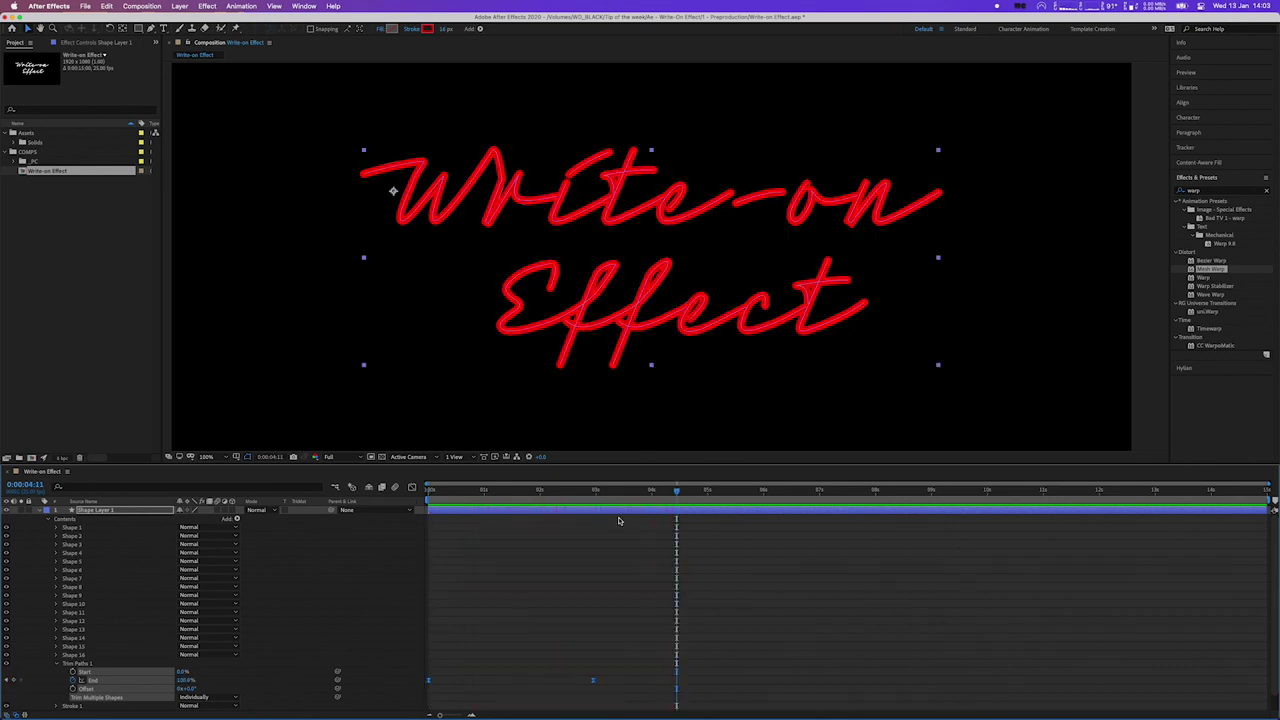
Replay the eased write-on animation to check the timing of the red strokes over the text
{"action": "key", "text": "space"}
{"action": "key", "text": "space"}
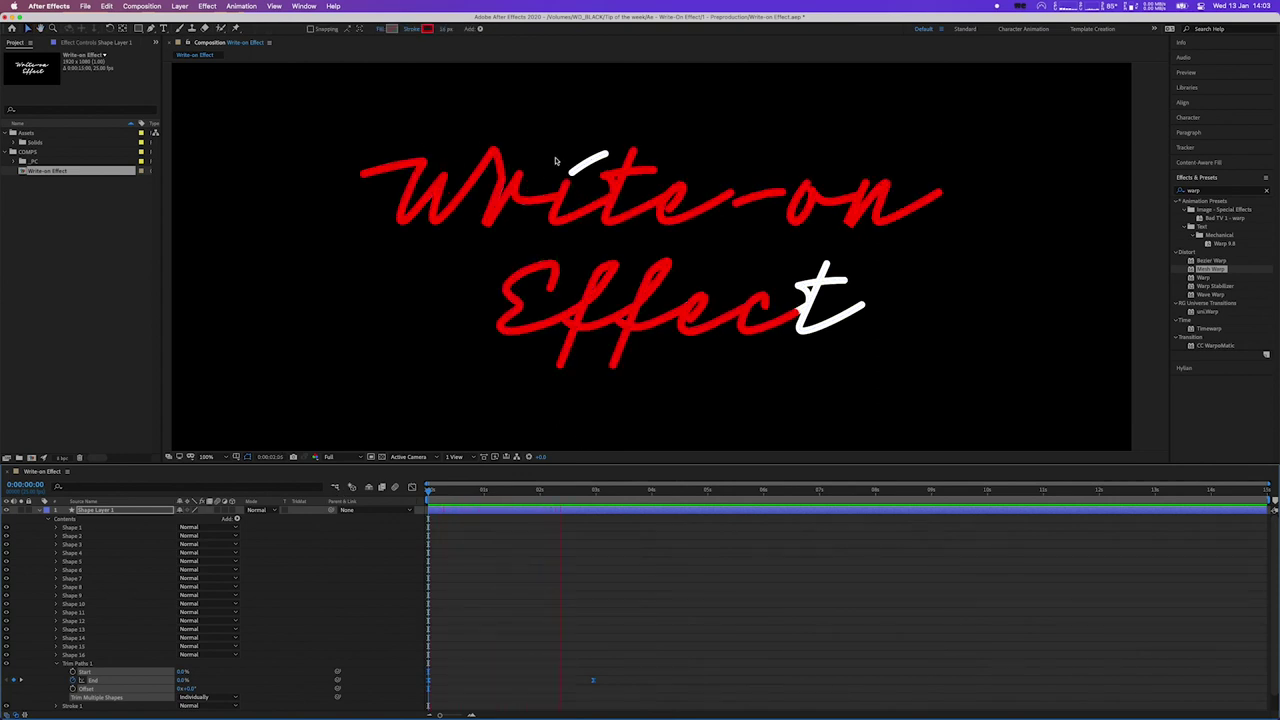
{"action": "key", "text": "space"}
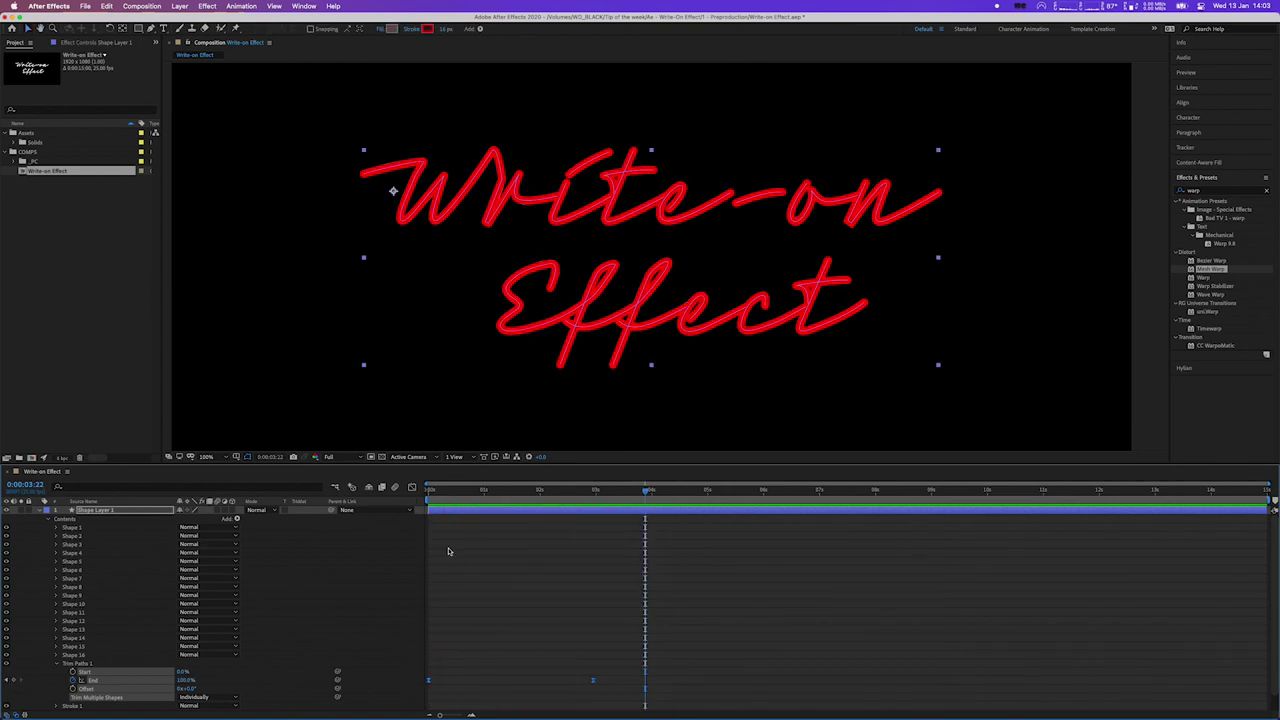
Collapse the Shape Layer 1 properties, and park the playhead at 0:00:01:06 after previewing the write-on from the start
{"action": "left_click", "coordinate": [38, 511]}
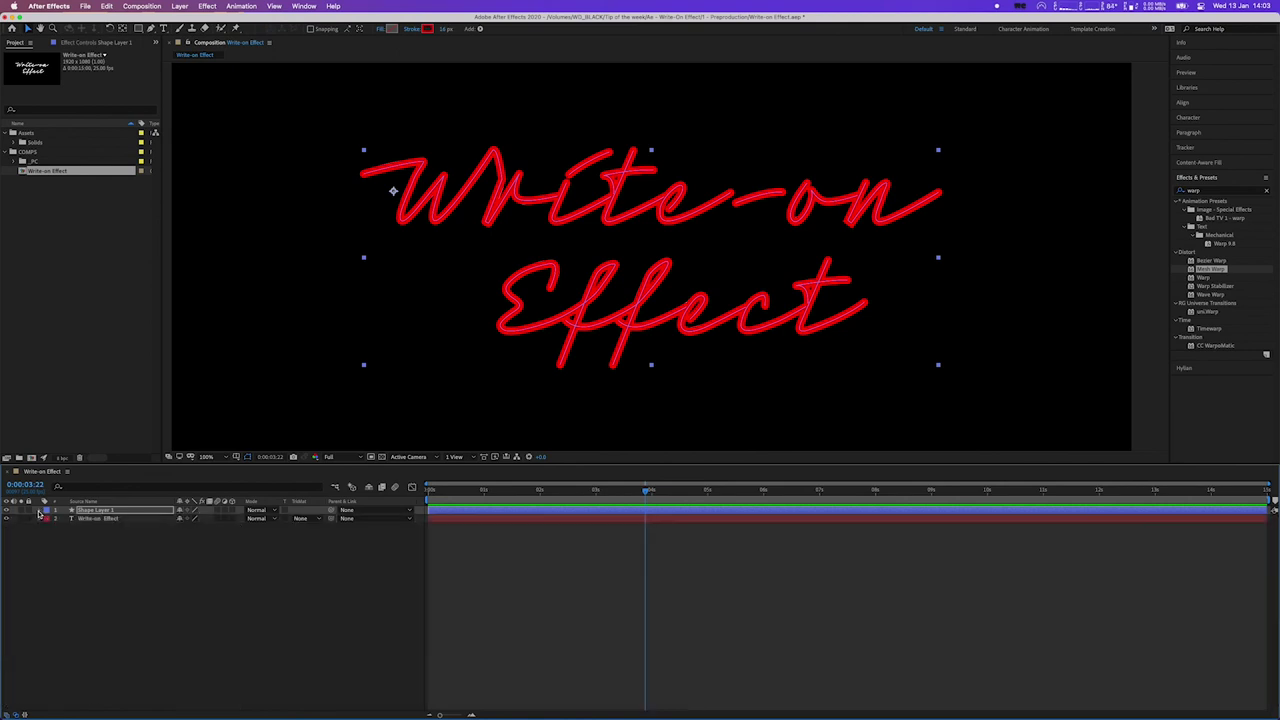
{"action": "key", "text": "Home"}
{"action": "key", "text": "space"}
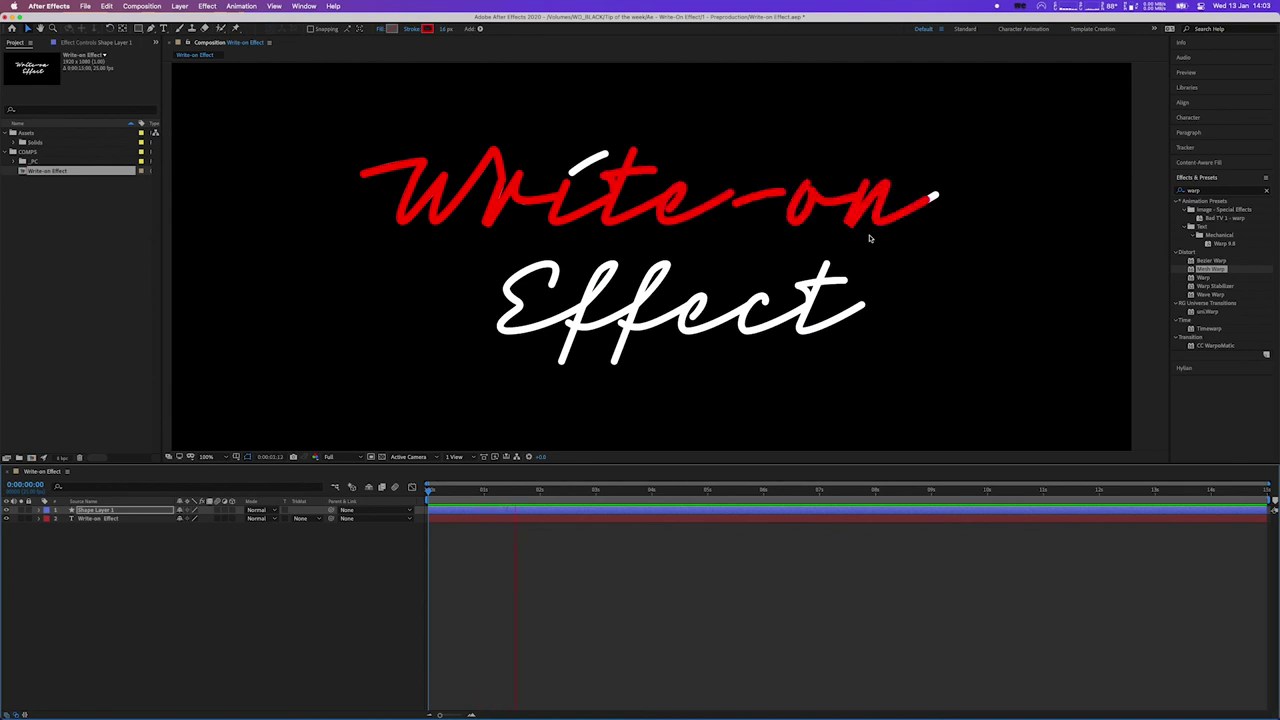
{"action": "key", "text": "space"}
{"action": "mouse_move", "coordinate": [505, 490]}
{"action": "left_mouse_down"}
{"action": "mouse_move", "coordinate": [471, 490]}
{"action": "mouse_move", "coordinate": [497, 494]}
{"action": "left_mouse_up"}
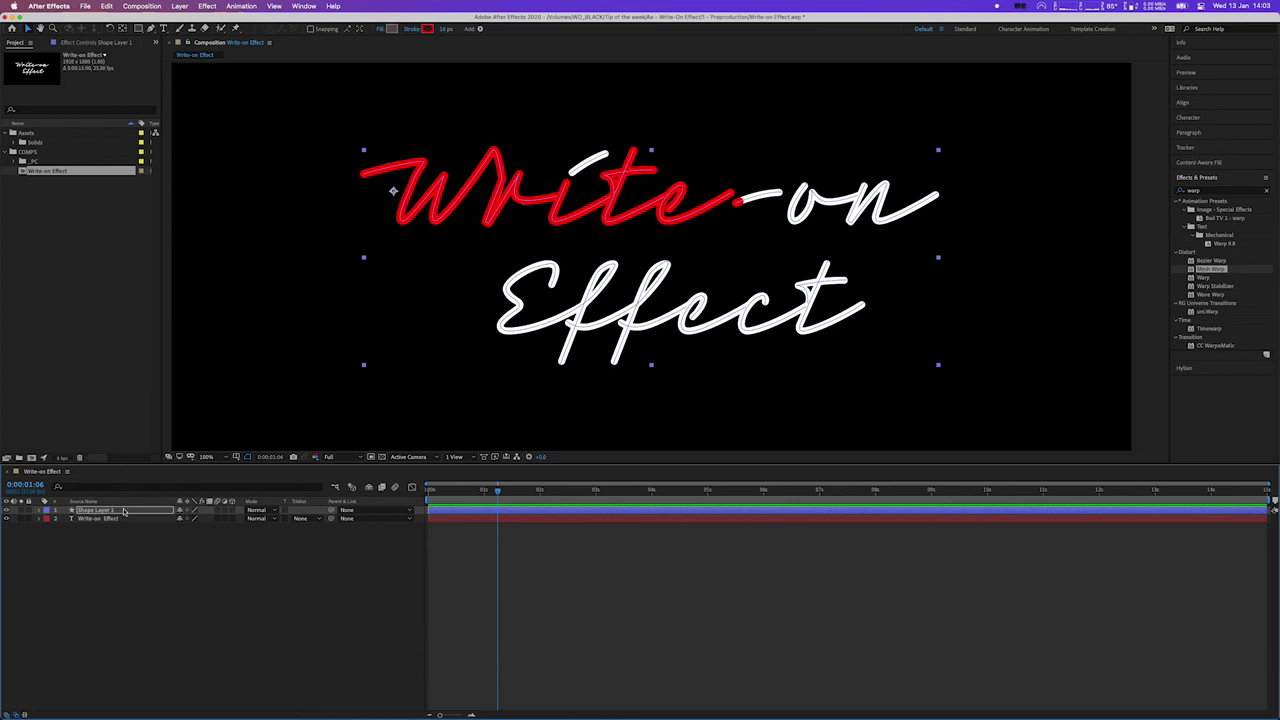
Hide the timeline's Transfer Controls, which hold the track matte options, and show them again
{"action": "key", "text": "Return"}
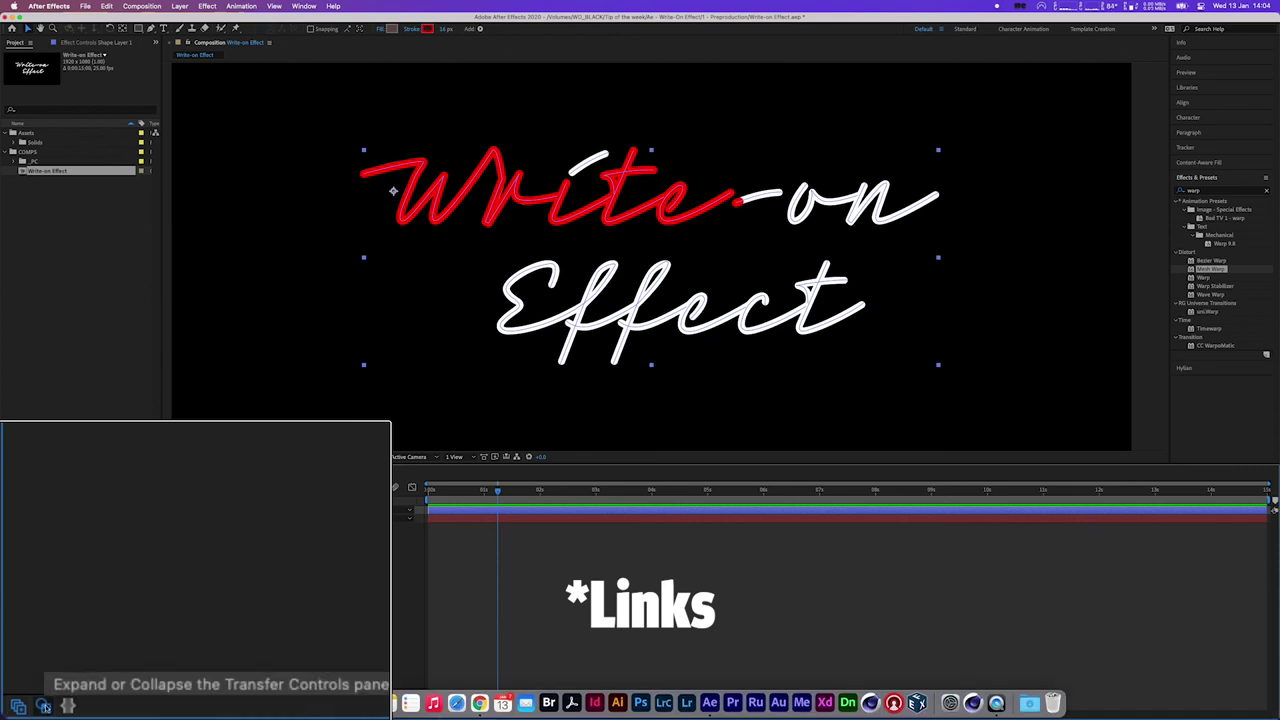
{"action": "left_click", "coordinate": [44, 706]}
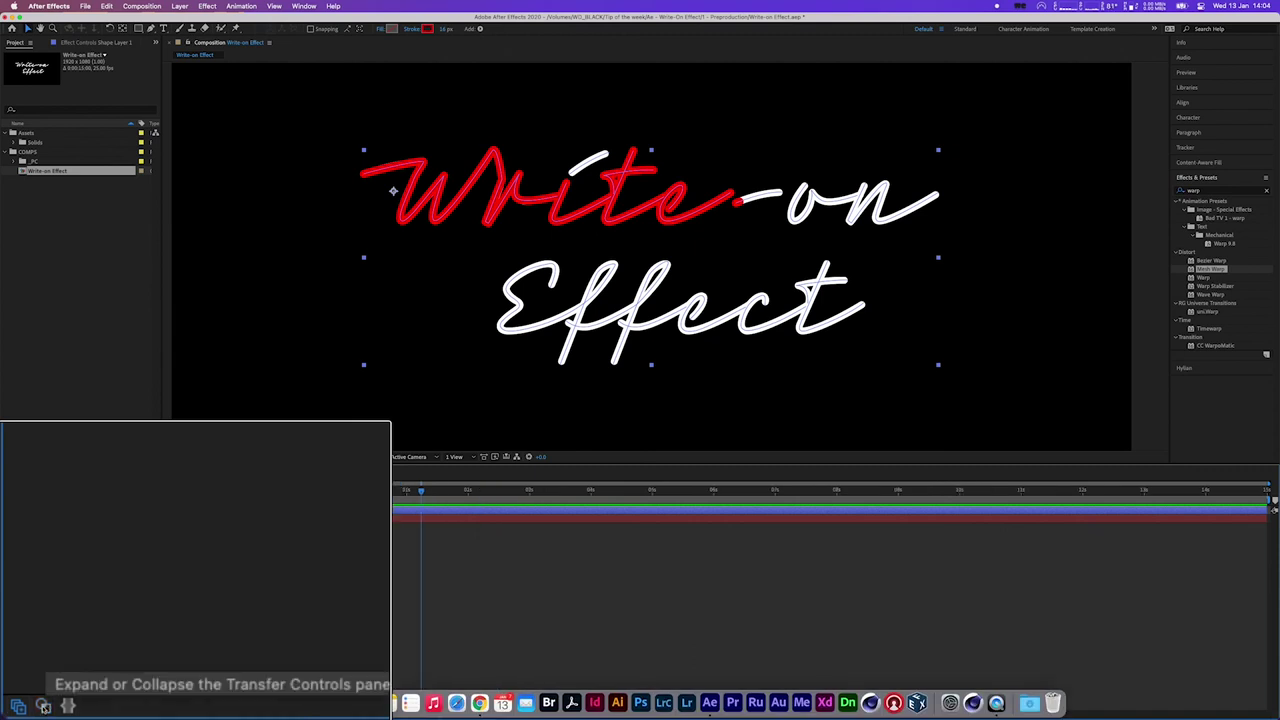
{"action": "left_click", "coordinate": [44, 706]}
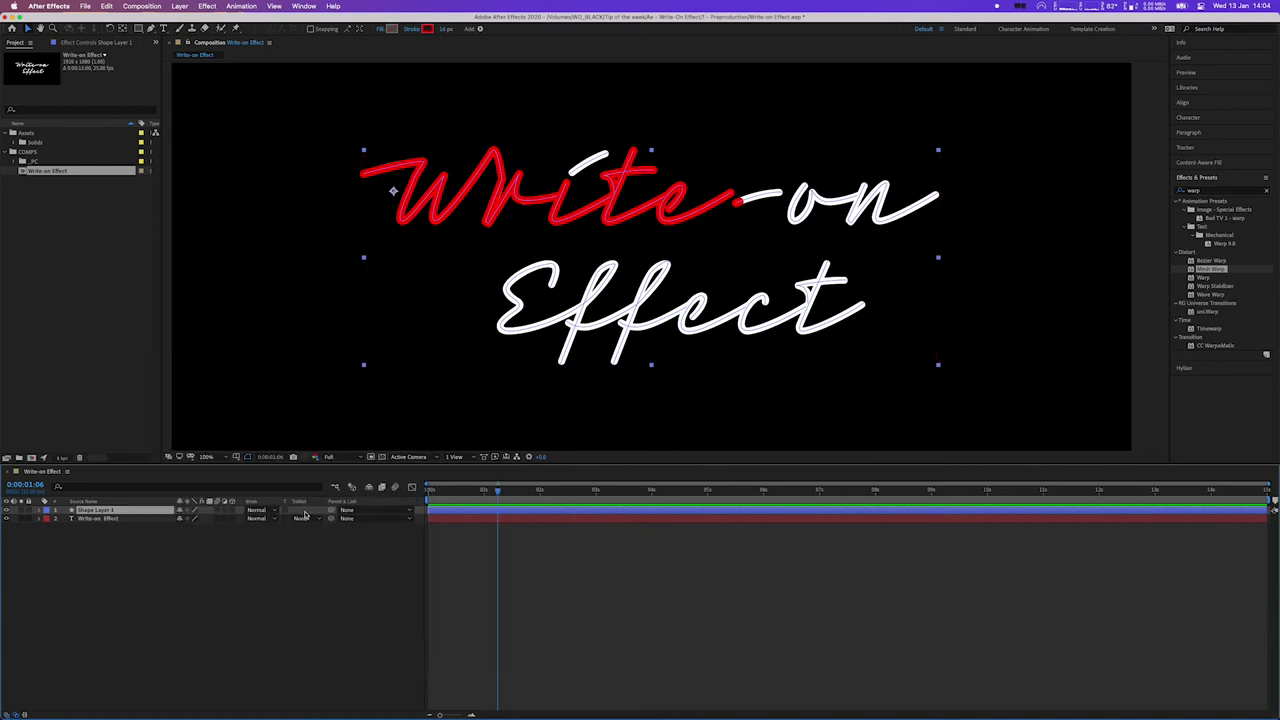
Set the Write-on Effect text layer's track matte to Alpha Matte "Shape Layer 1"
{"action": "left_click", "coordinate": [72, 519]}
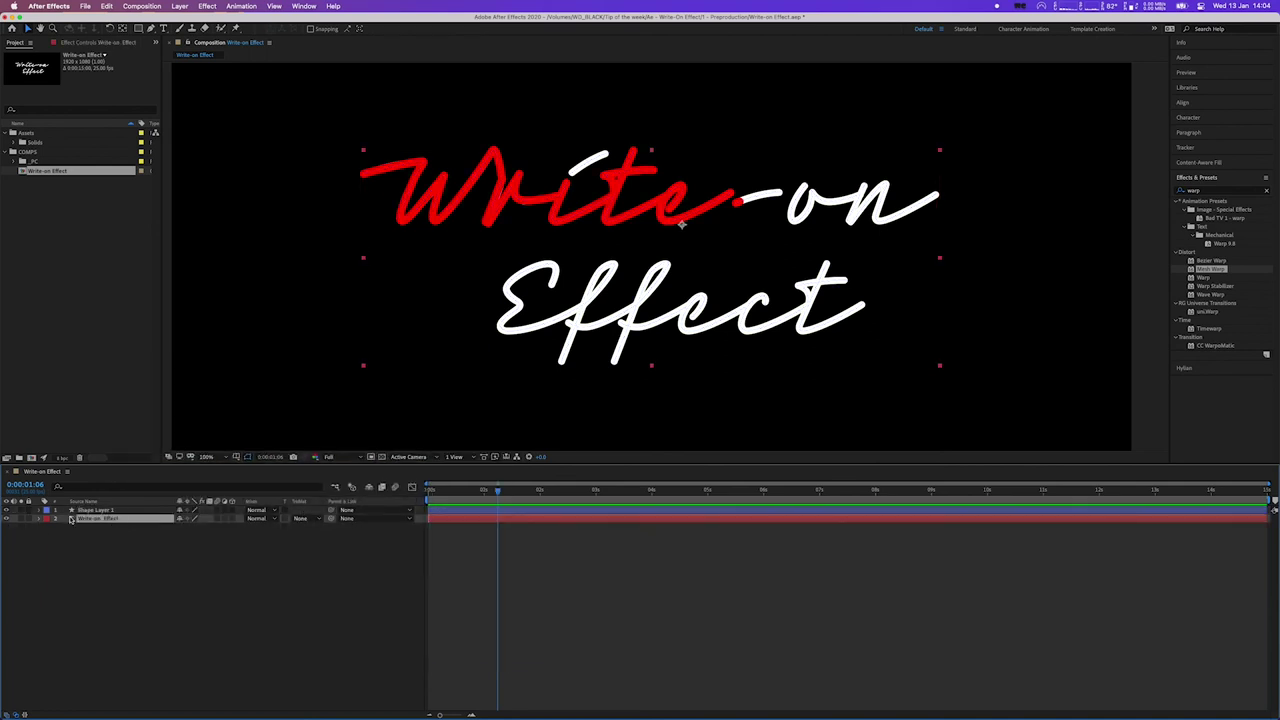
{"action": "left_click", "coordinate": [303, 519]}
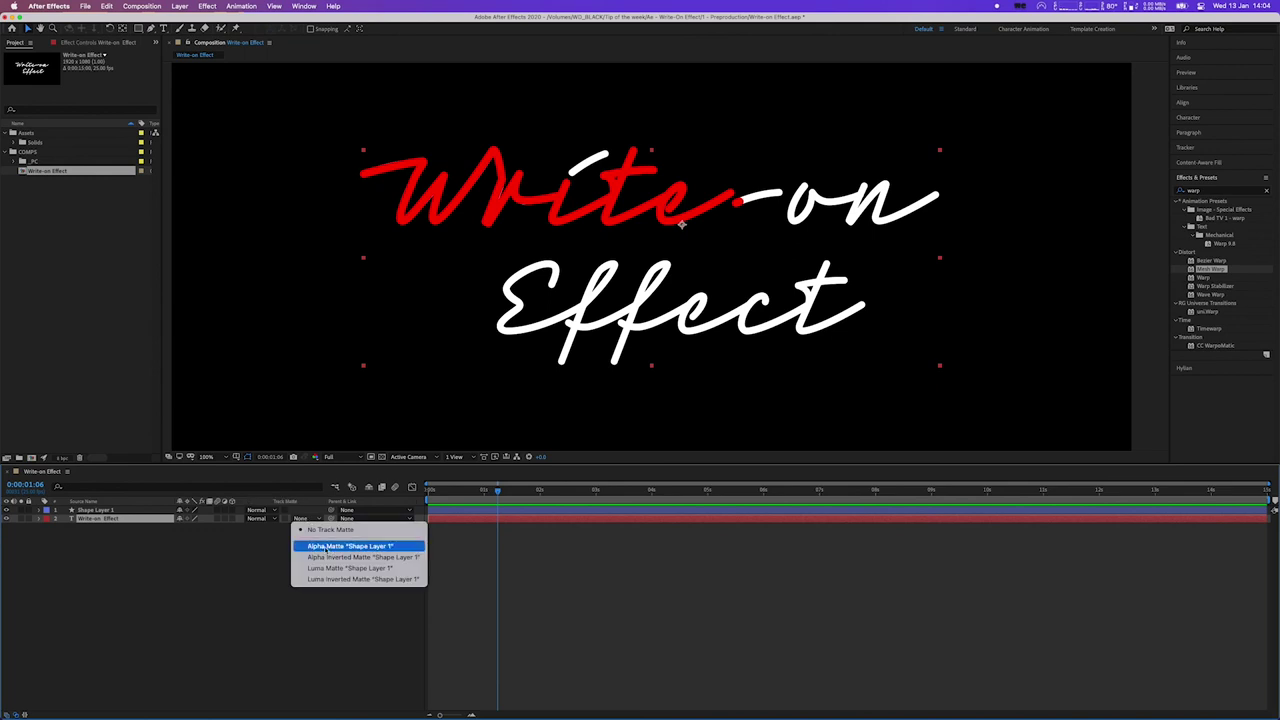
{"action": "left_click", "coordinate": [399, 546]}
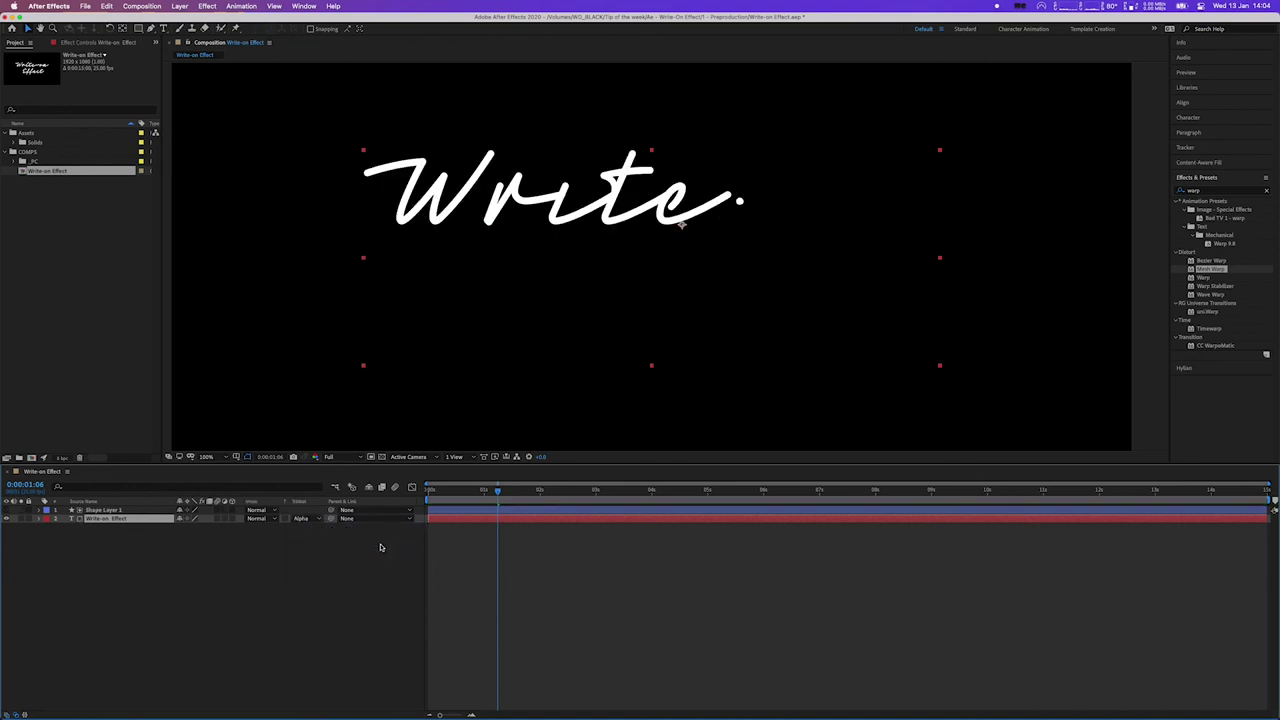
Preview the matted Write-on Effect text from the start of the composition
{"action": "left_click", "coordinate": [100, 511]}
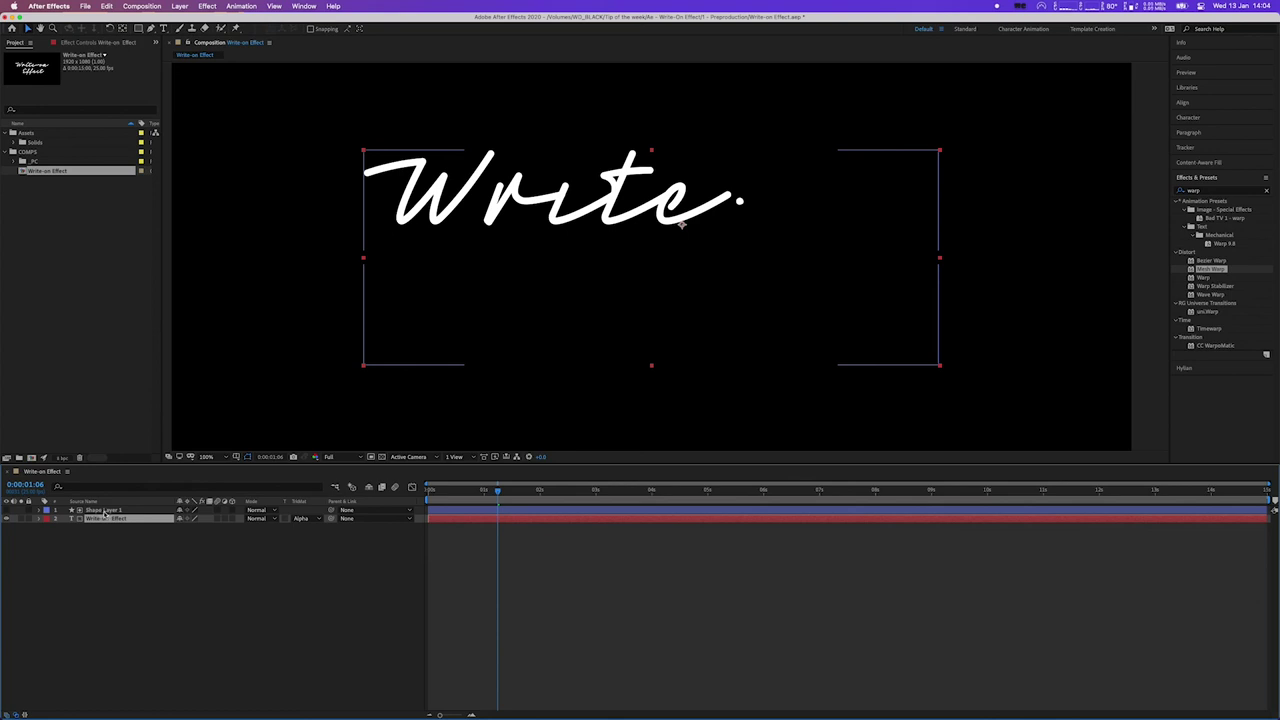
{"action": "left_click", "coordinate": [106, 521]}
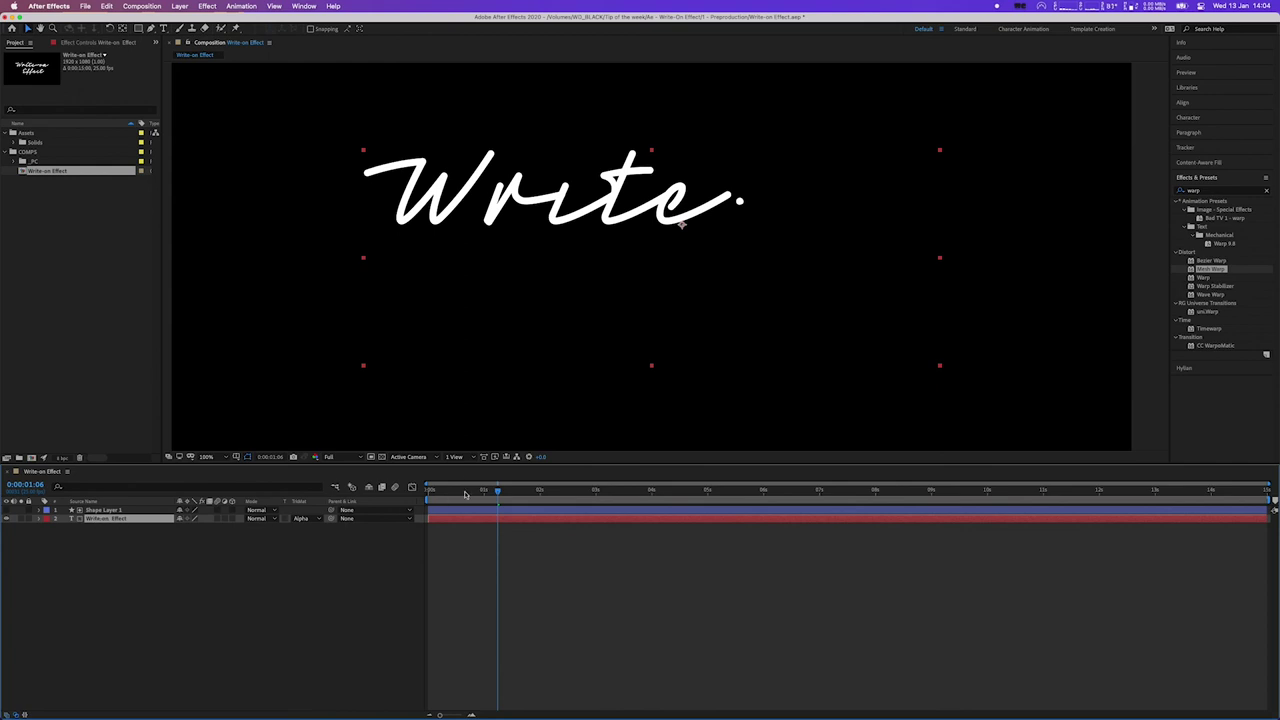
{"action": "left_click_drag", "start_coordinate": [464, 494], "coordinate": [410, 491]}
{"action": "key", "text": "space"}
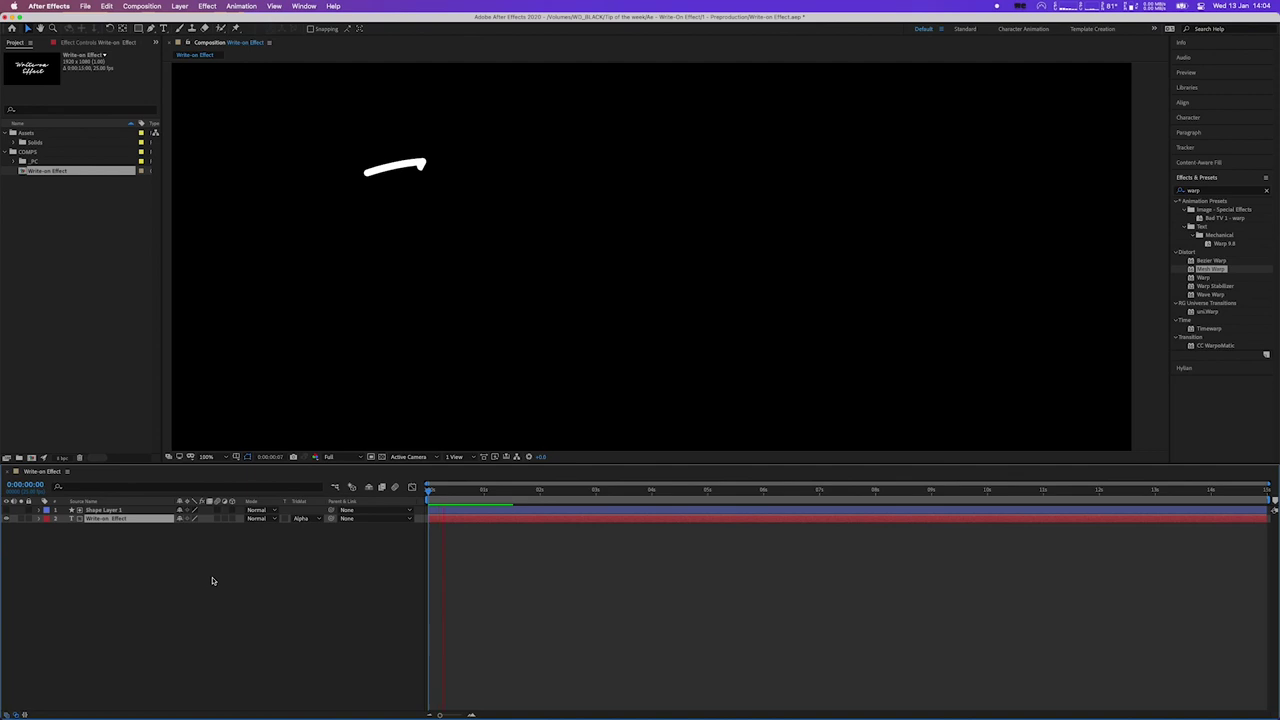